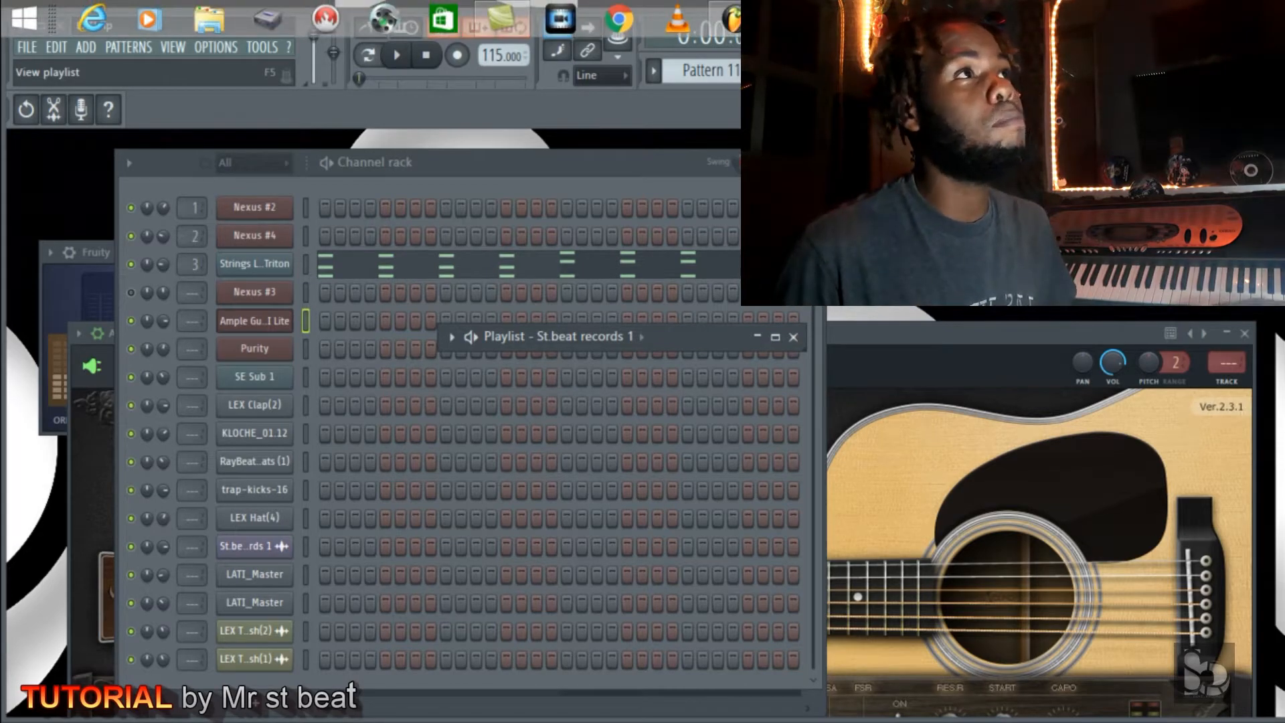
- Open the playlist and maximize it to show the song's full arrangement
key(F5)
key(F5)
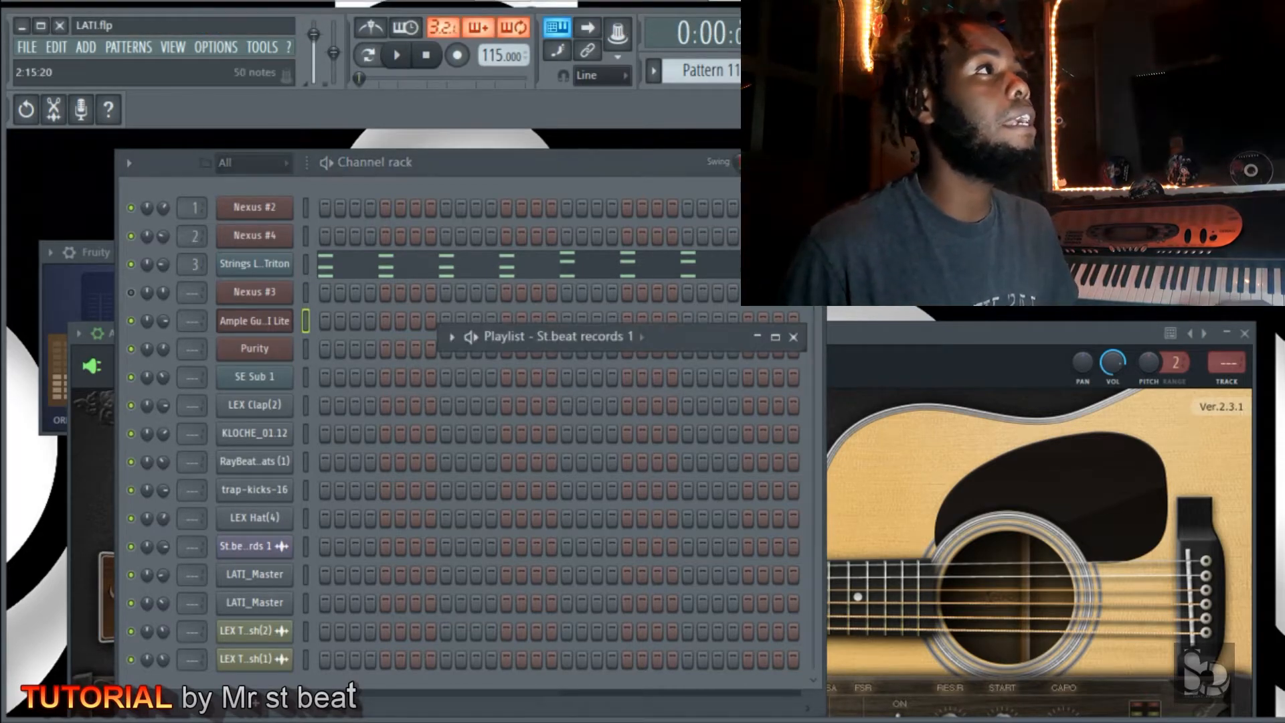
click(775, 338)
click(773, 339)
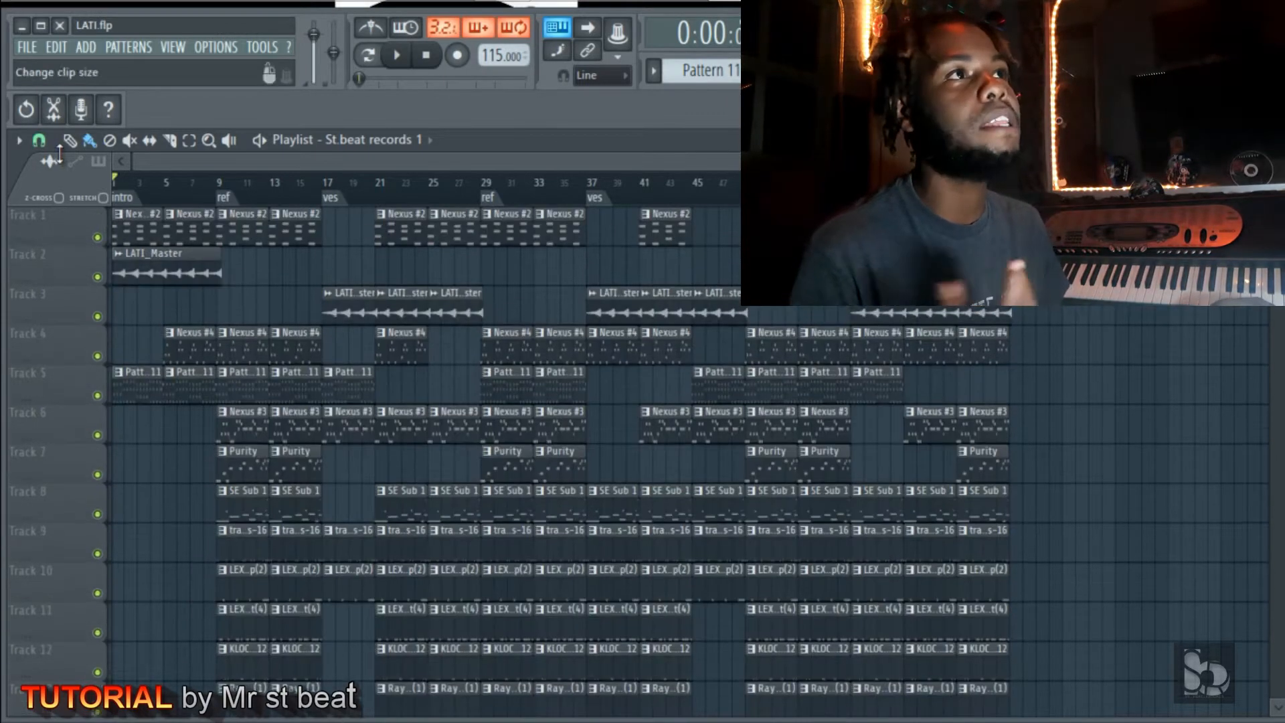
- Play the song from the start and examine the channel settings of the St.beat records 1 audio clip on Track 15
scroll(550, 534, up, 2)
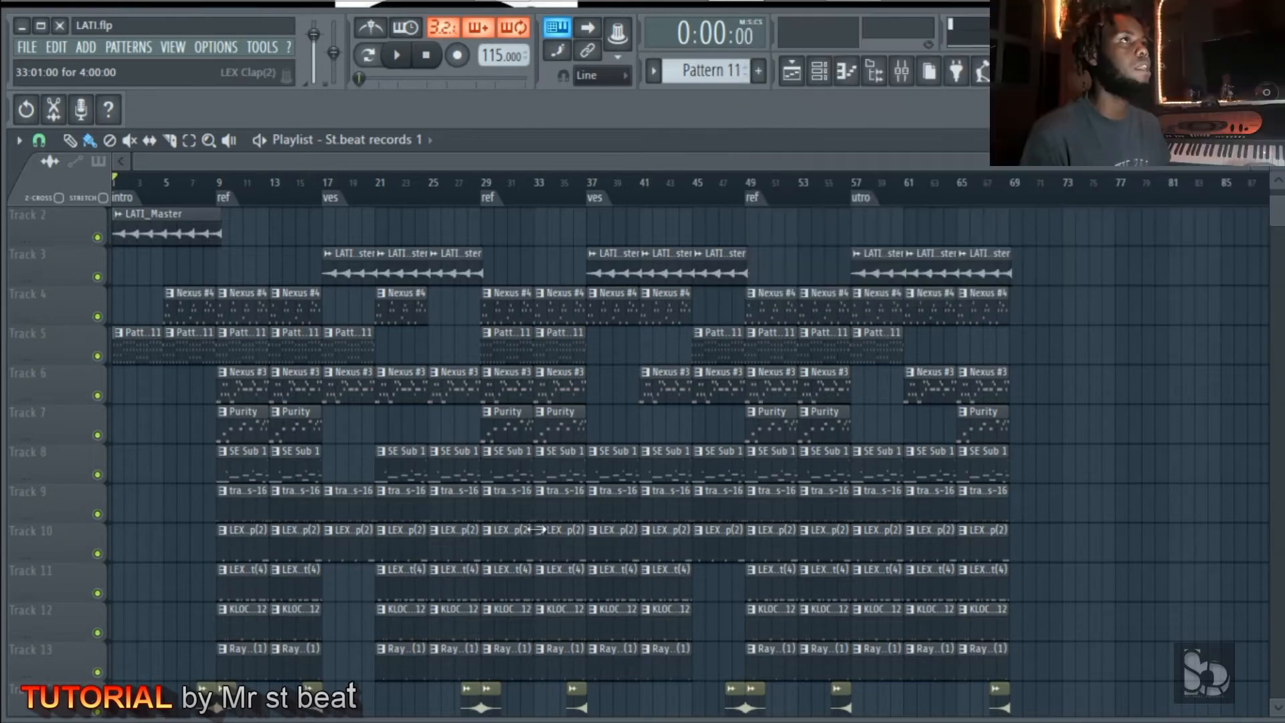
key(space)
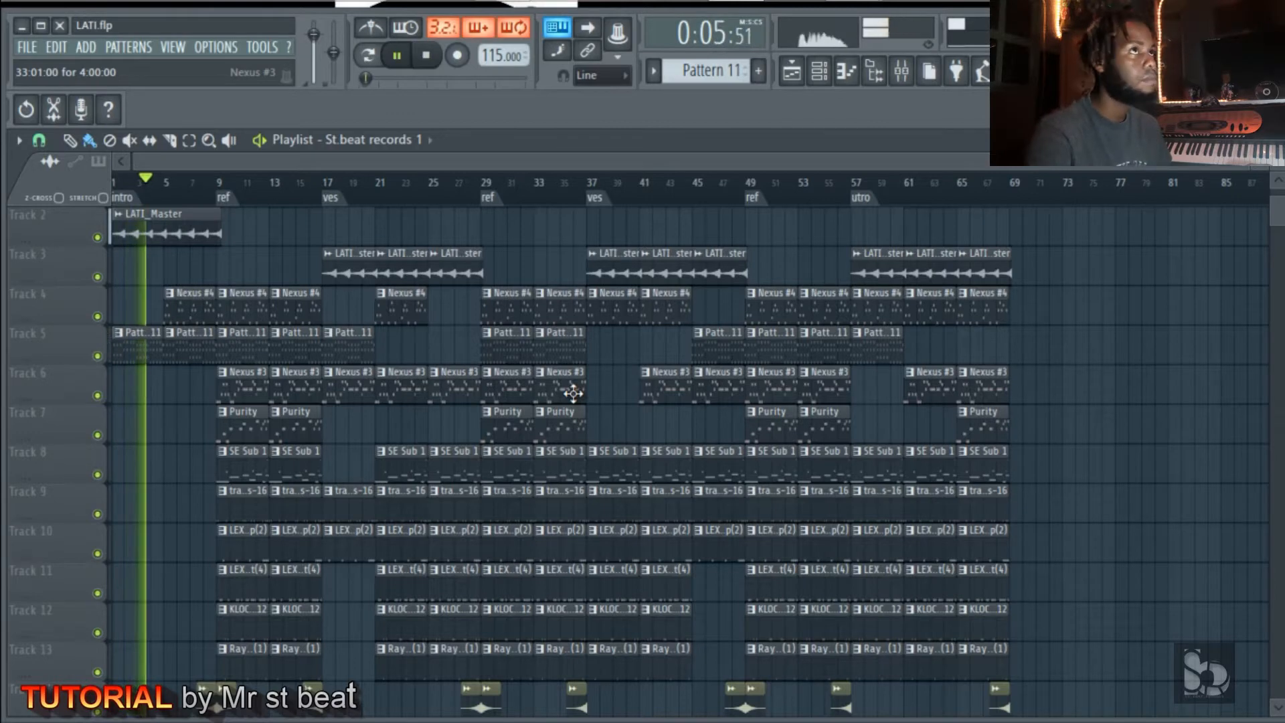
scroll(266, 574, down, 4)
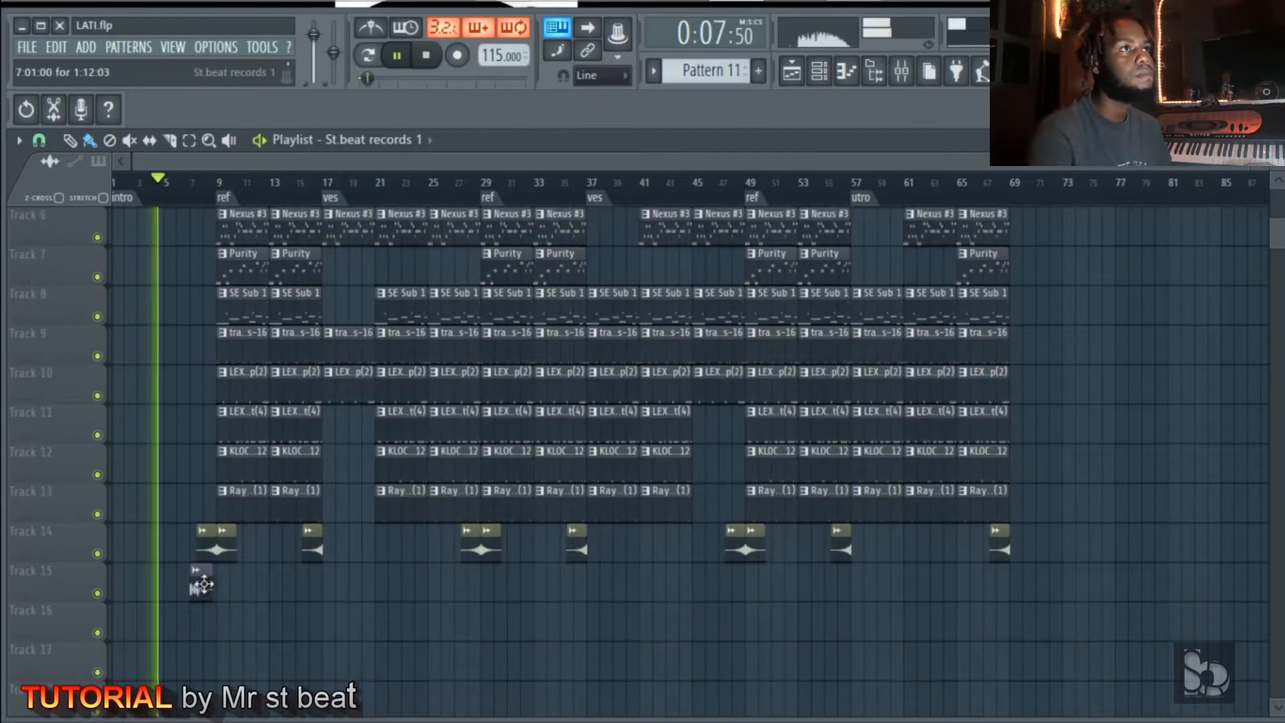
double_click(200, 585)
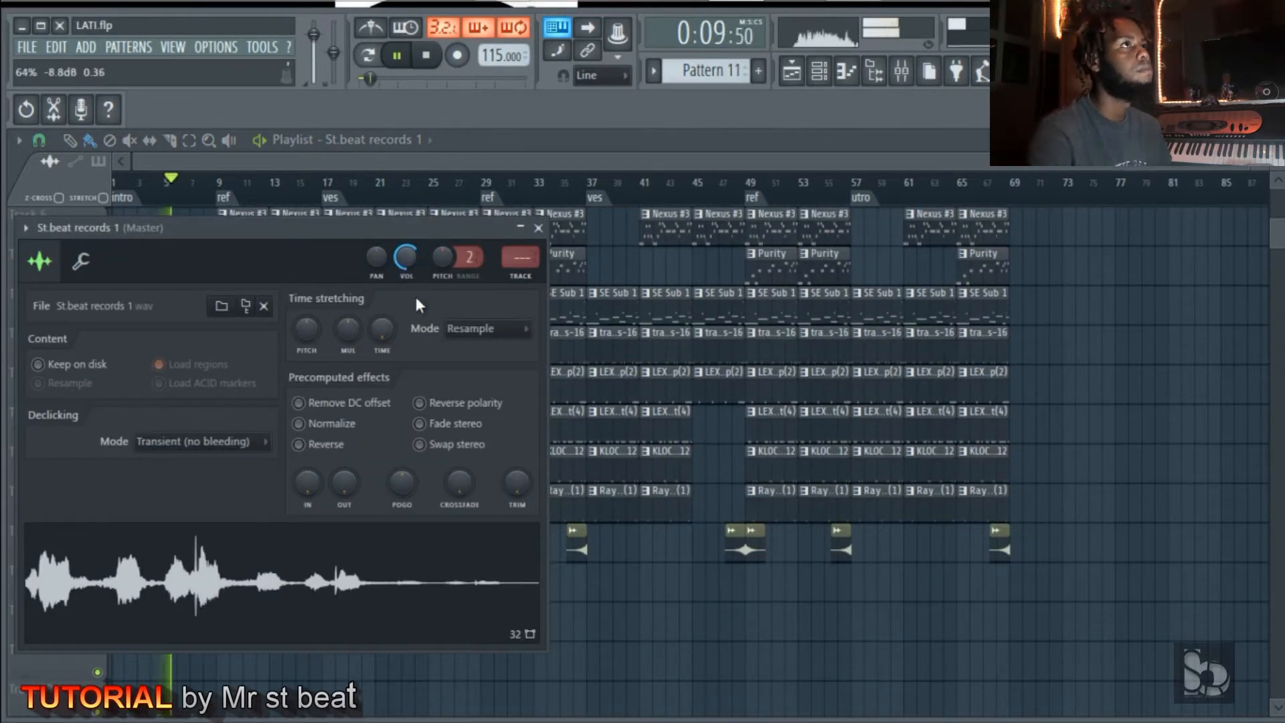
drag(405, 224, 880, 264)
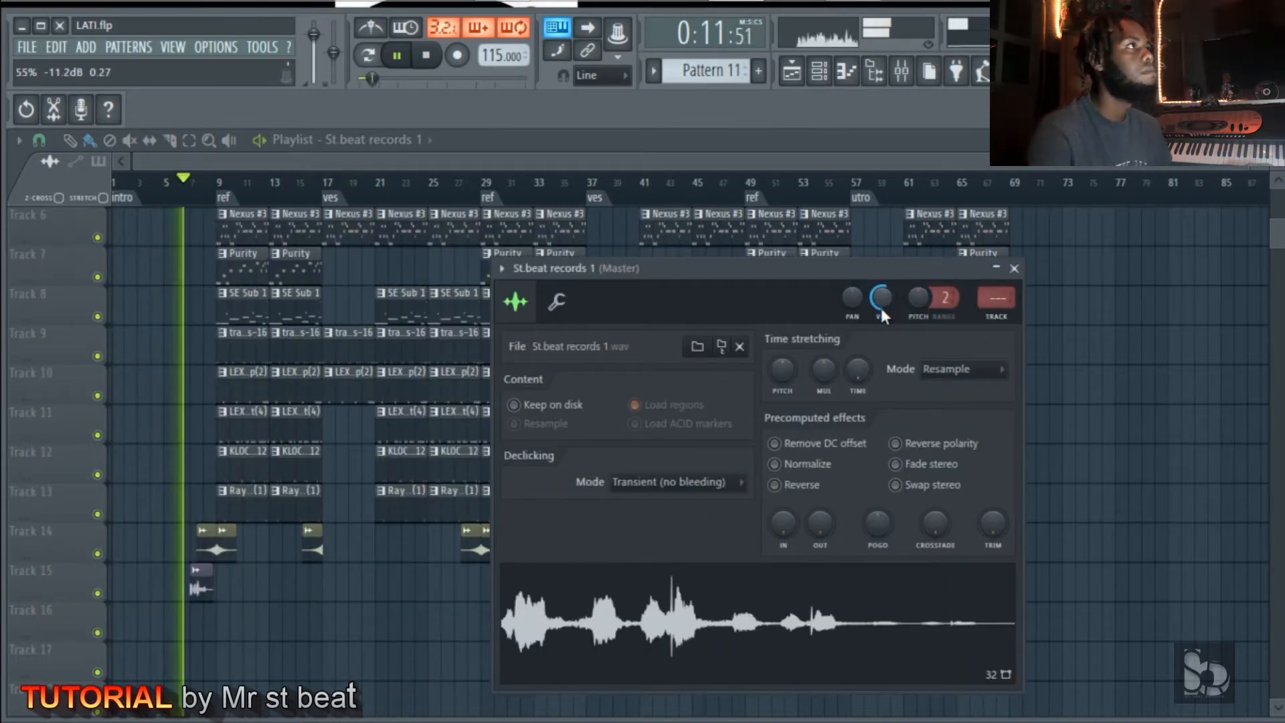
click(995, 267)
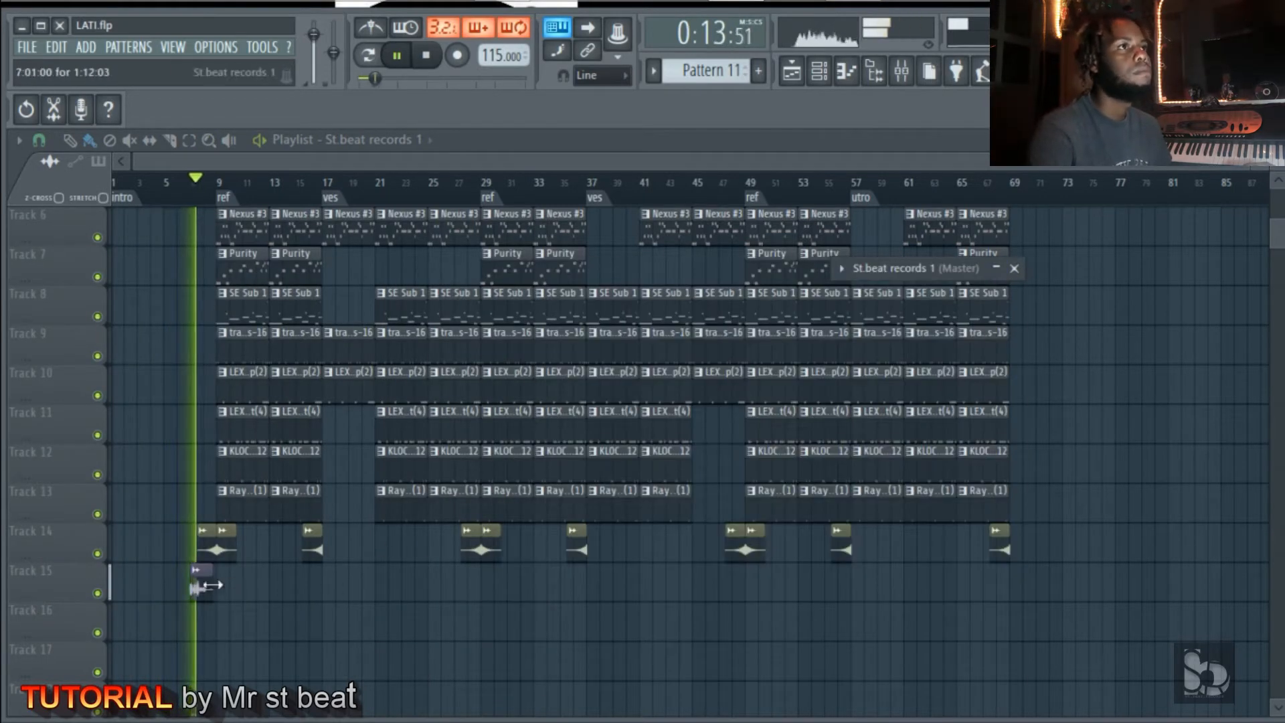
click(1012, 268)
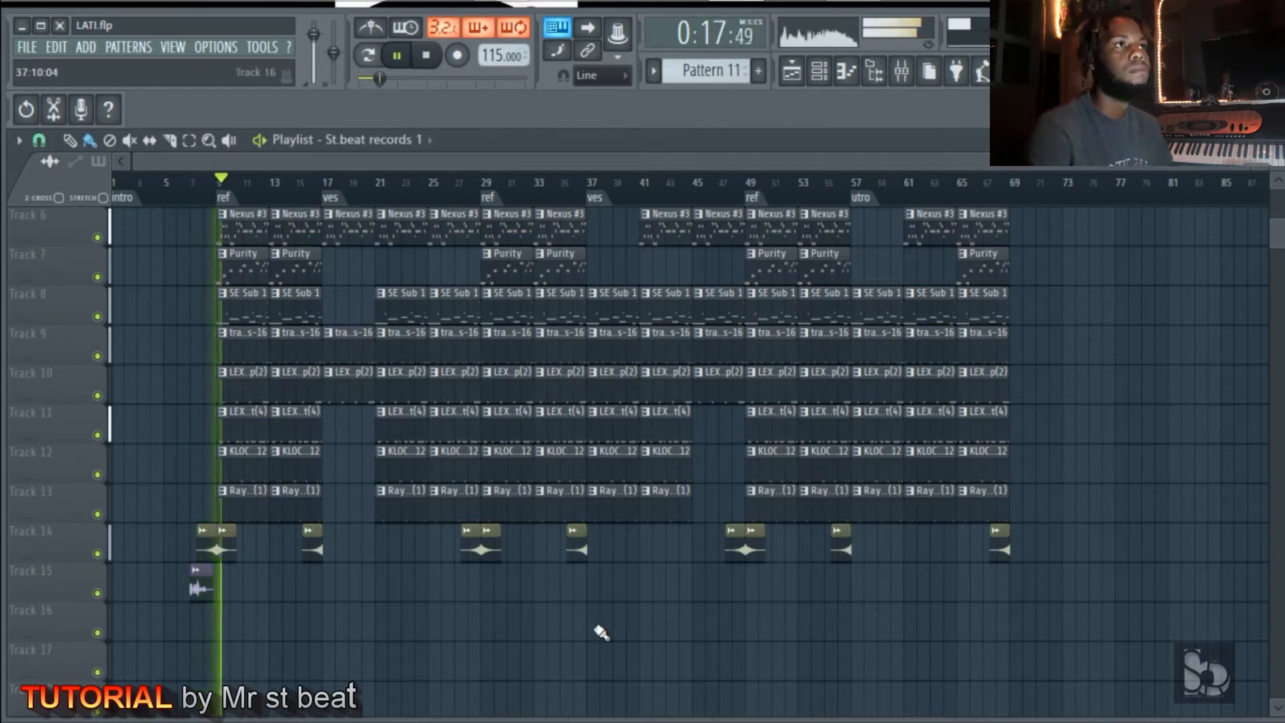
- Mute and unmute Track 8 (SE Sub 1) during playback, and leave Track 7 (Purity) muted
scroll(430, 662, up, 1)
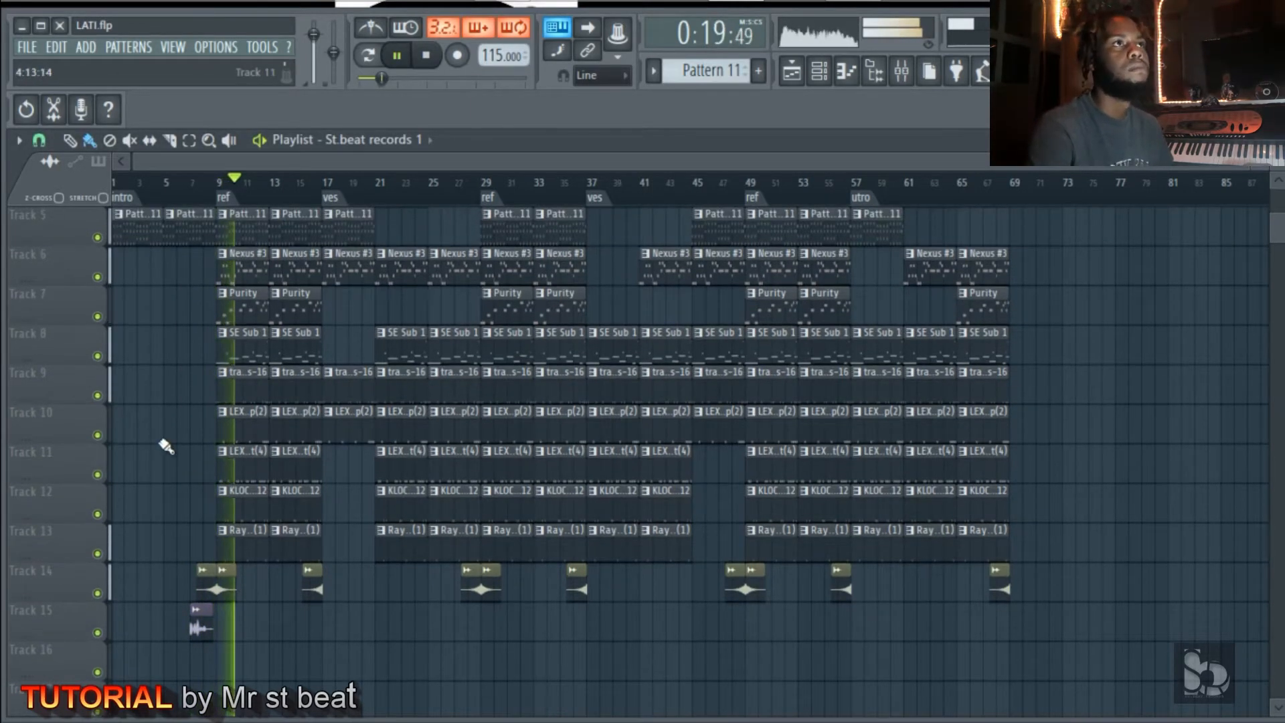
click(106, 358)
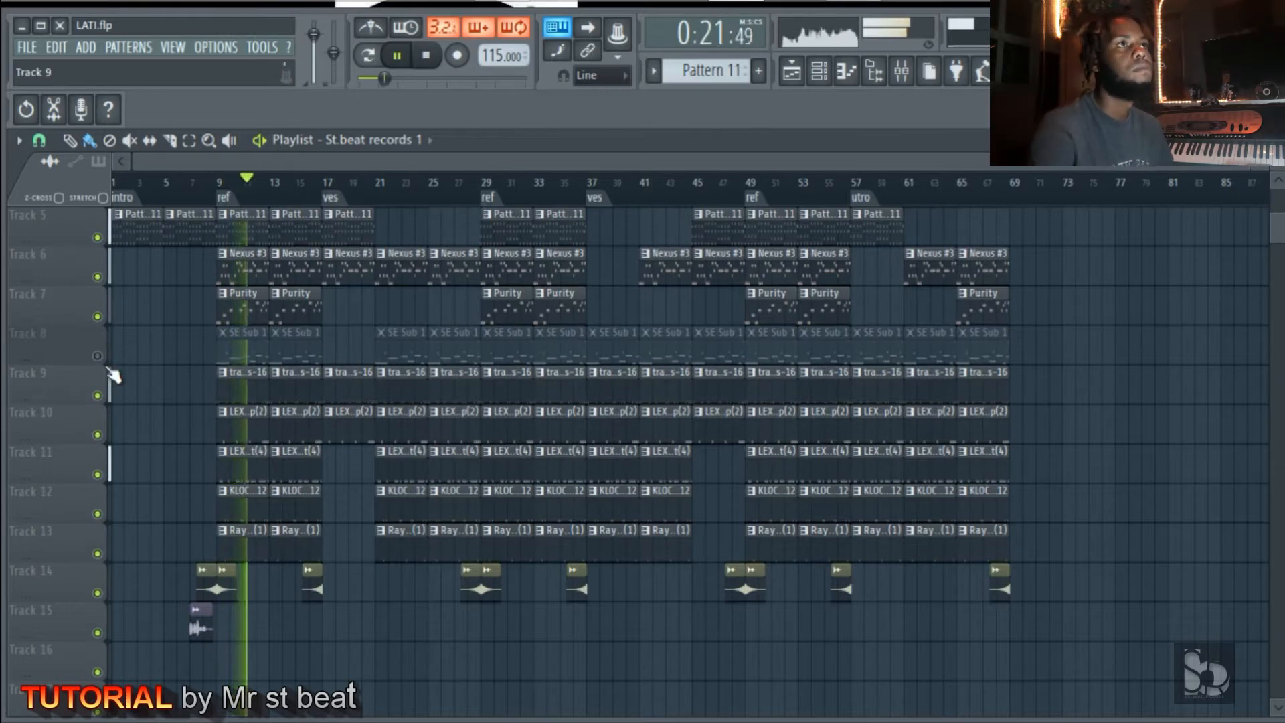
click(104, 358)
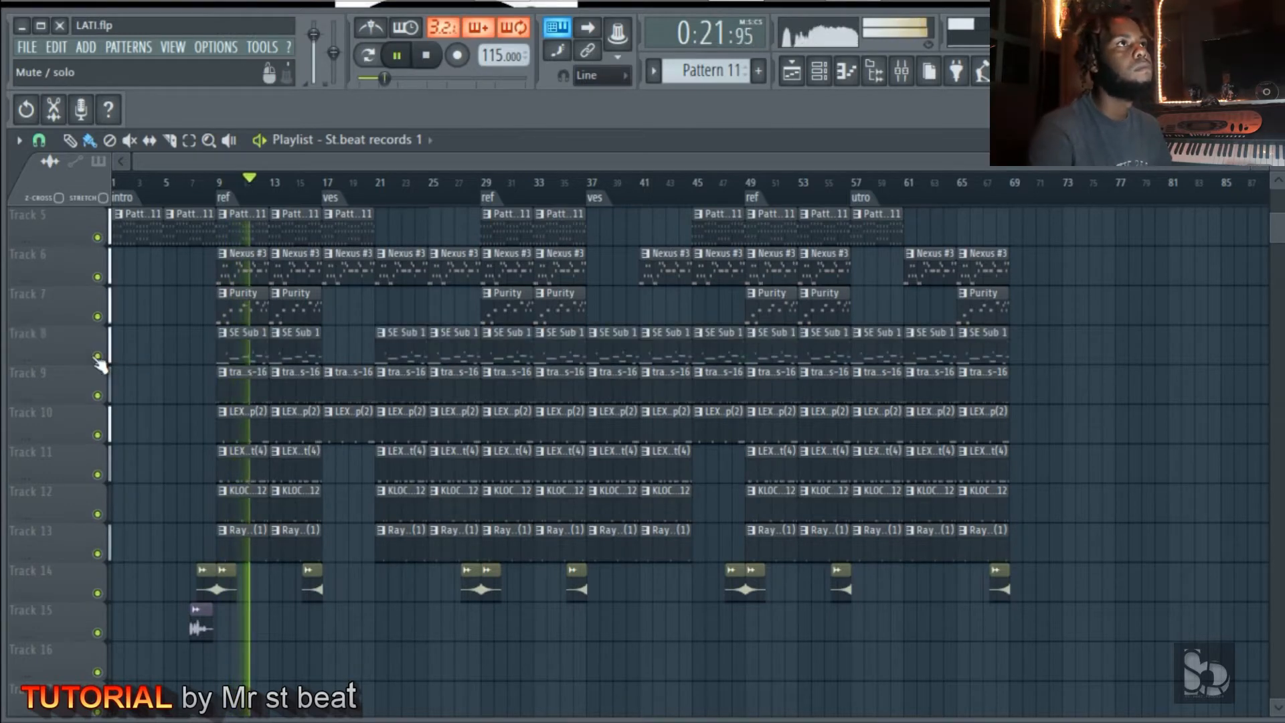
click(102, 318)
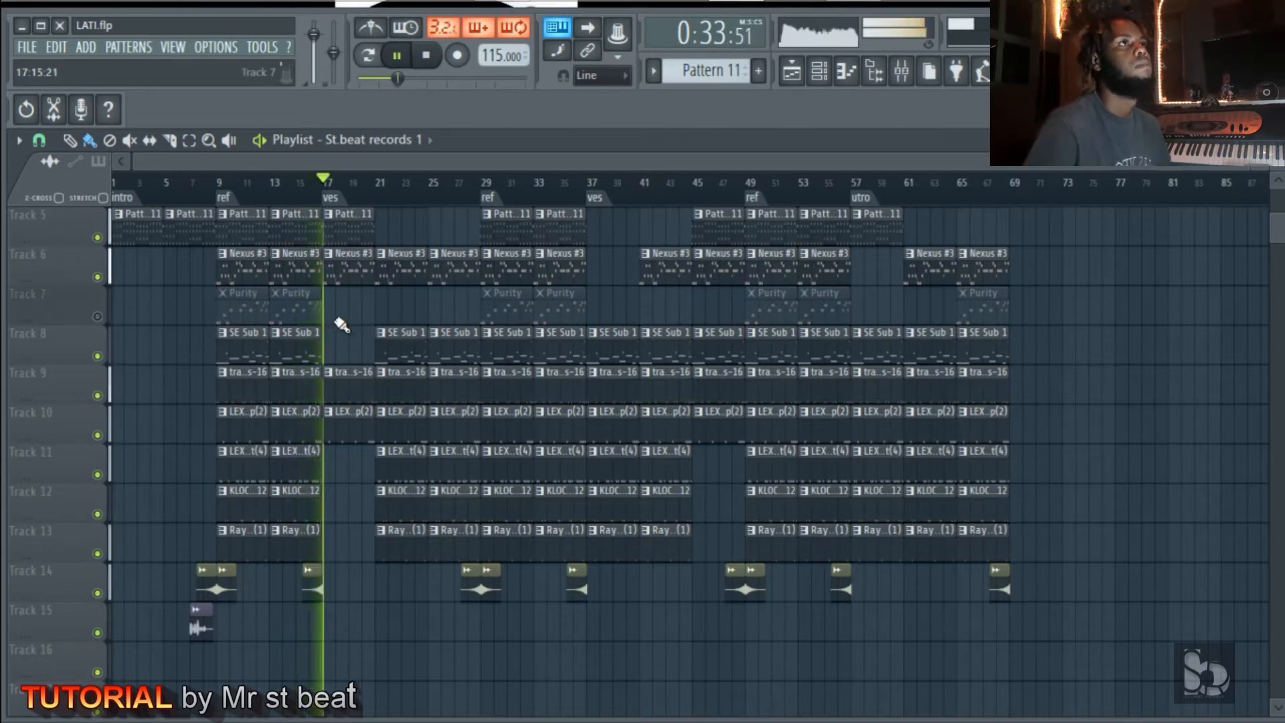
key(space)
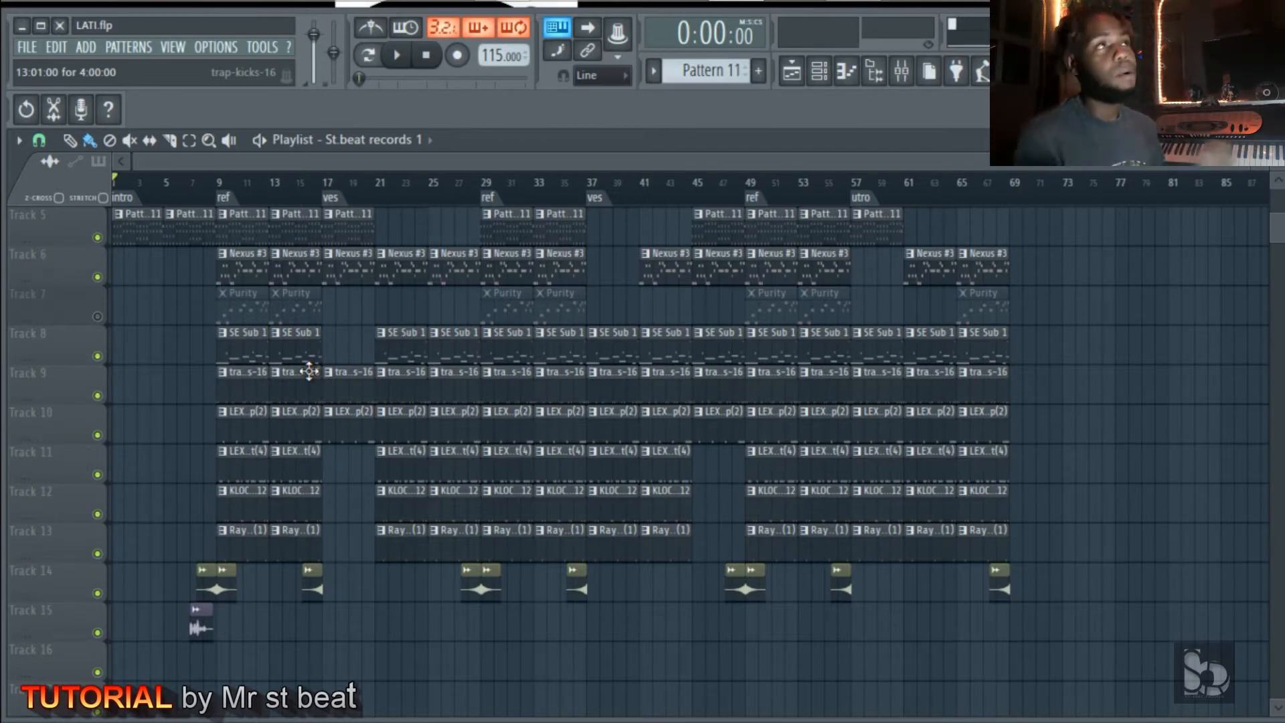
- Open the Nexus #2 pattern in the piano roll and play its chords from bar 1
scroll(335, 358, up, 4)
double_click(119, 234)
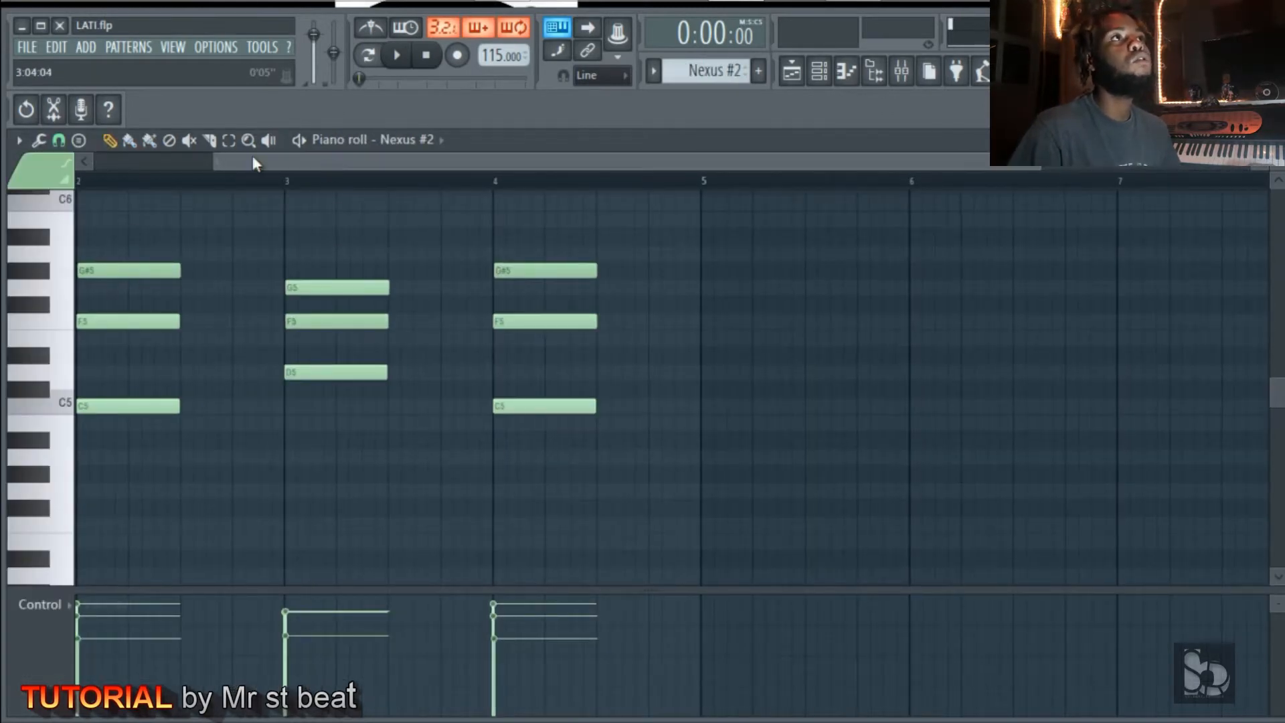
drag(253, 160, 108, 161)
key(space)
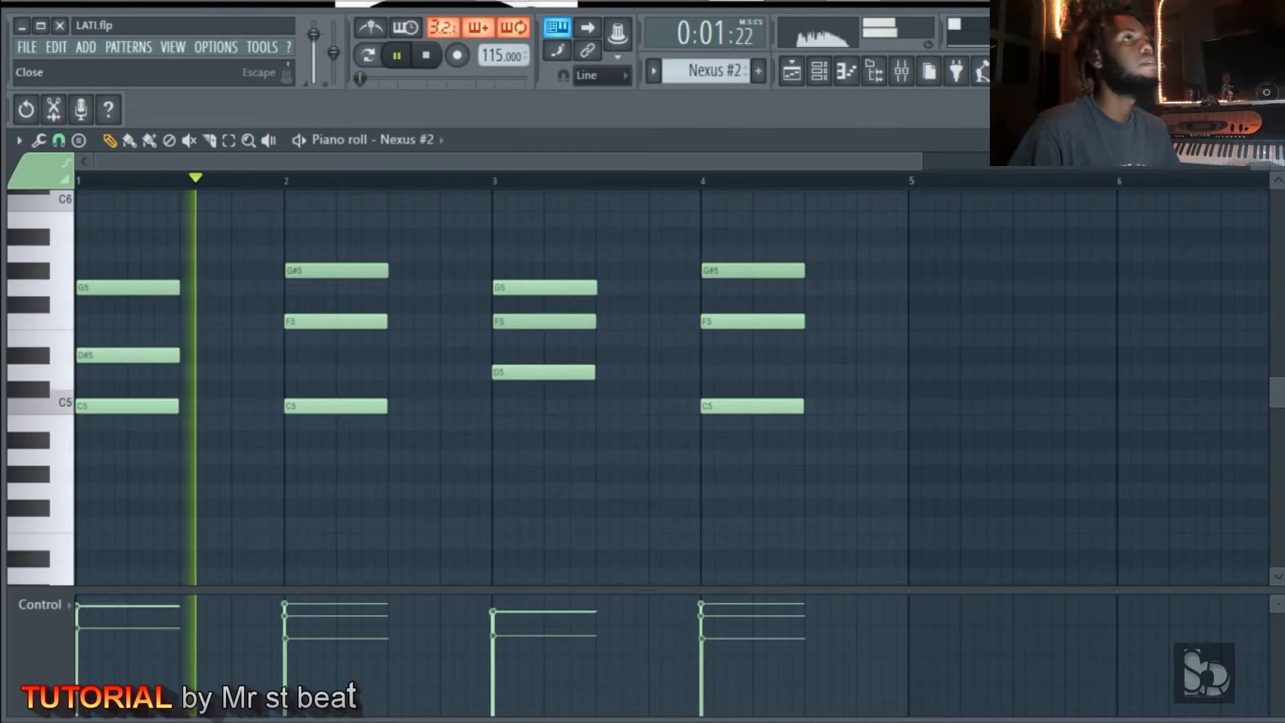
click(1272, 140)
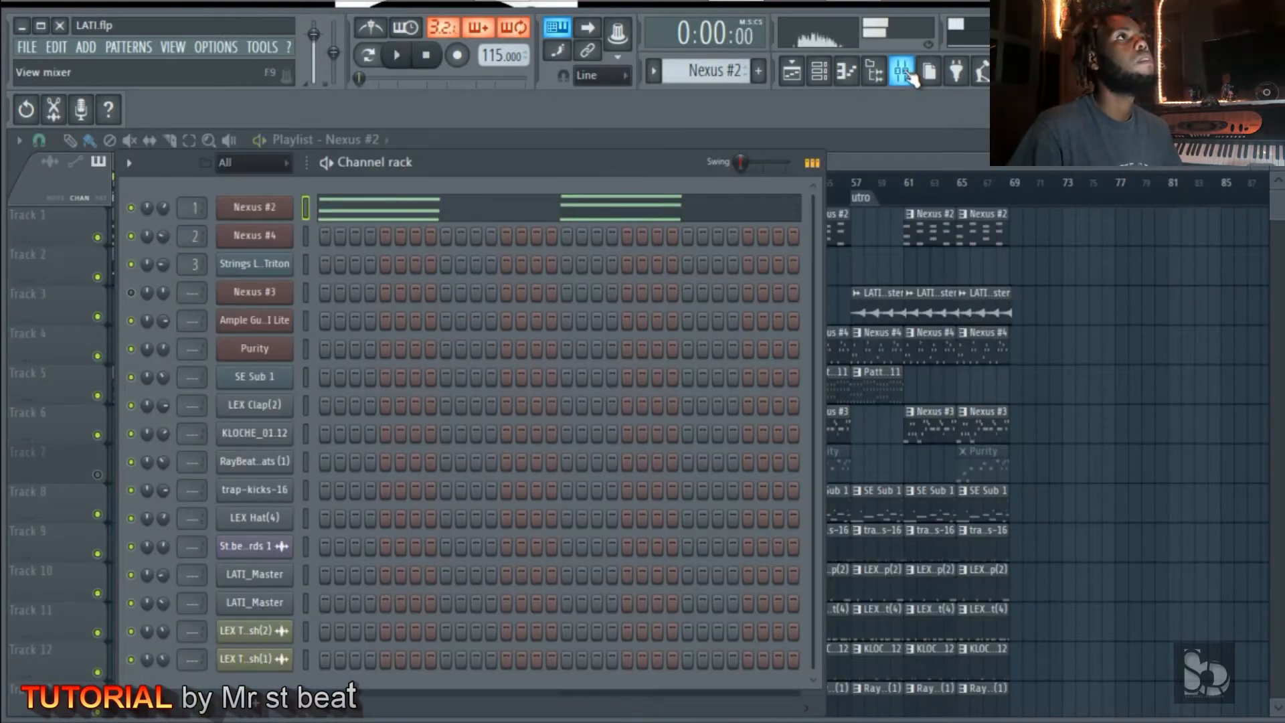
- Open the mixer and examine the Fruity Flangus effect on Insert 1 while the Nexus #2 pattern plays
click(902, 71)
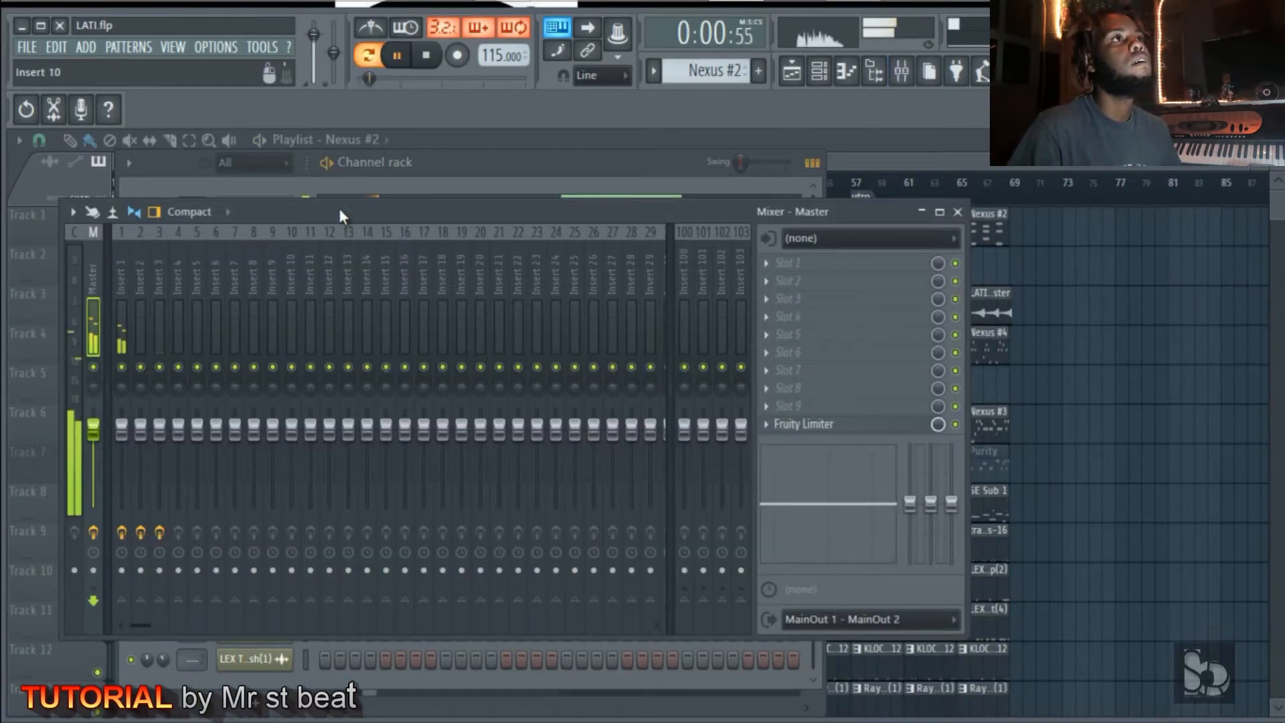
drag(338, 212, 474, 207)
click(263, 272)
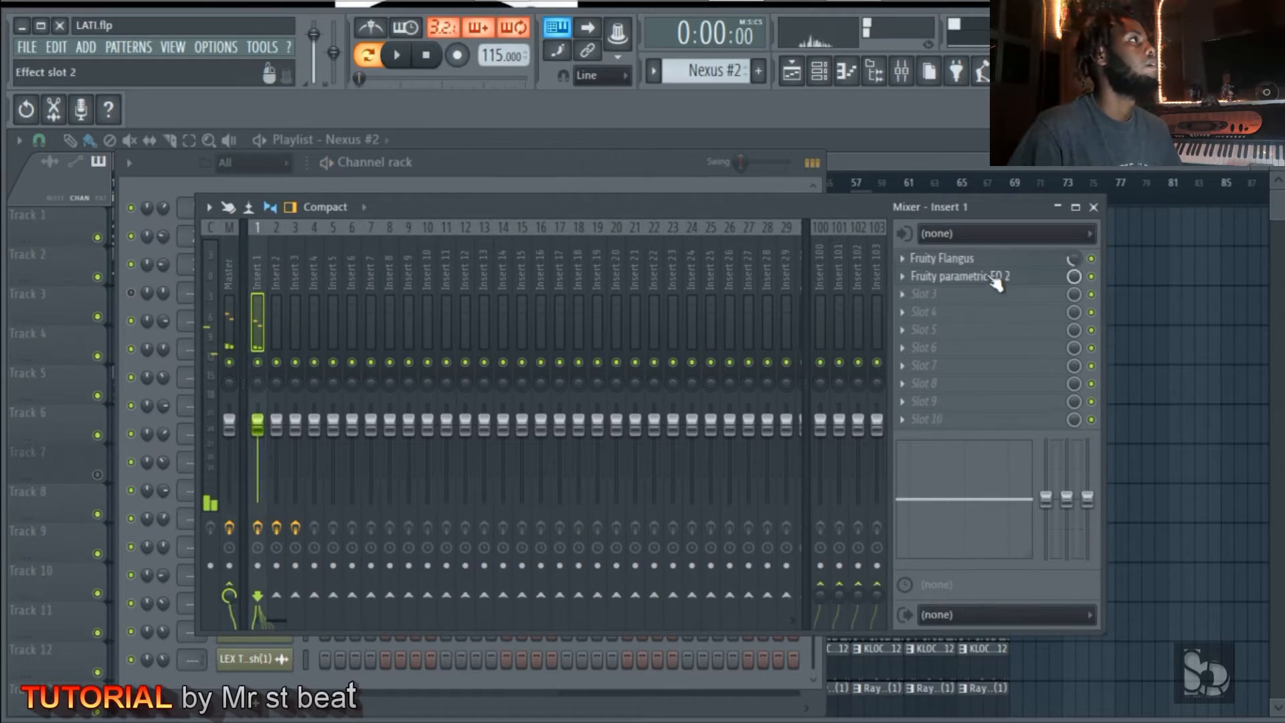
click(958, 260)
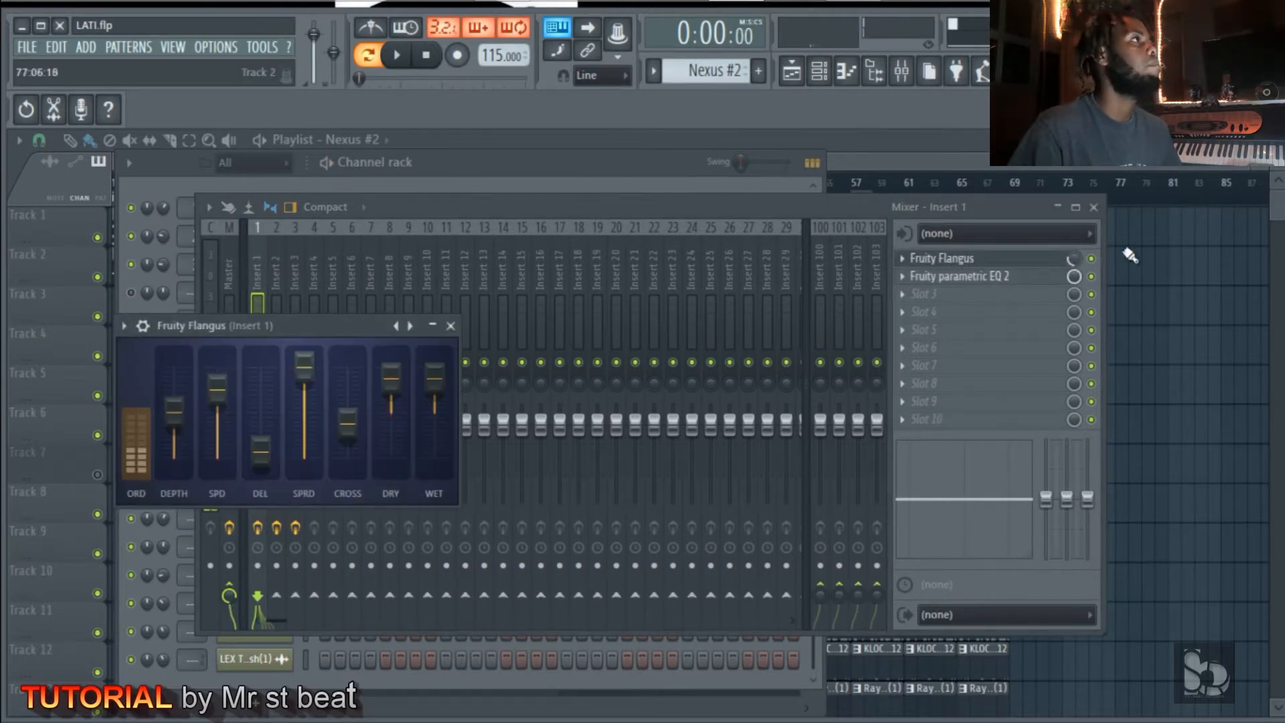
click(450, 327)
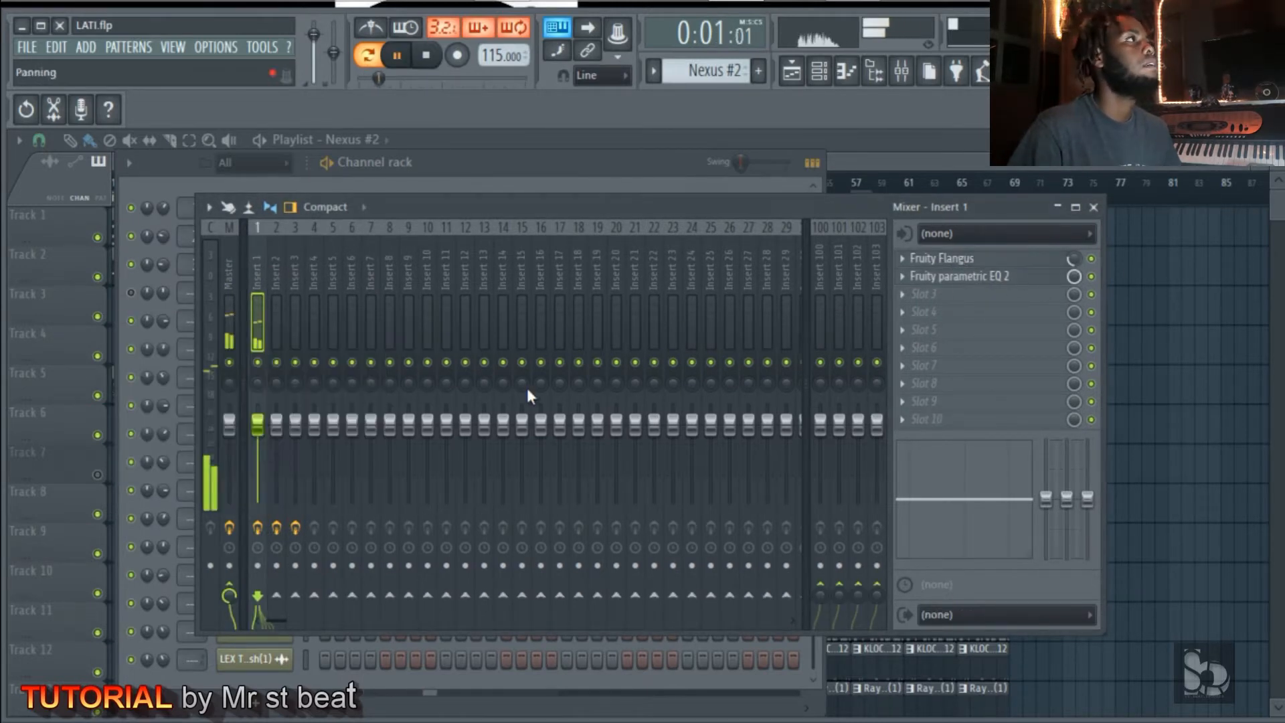
- Set band 1 (low shelf) of the Fruity parametric EQ 2 on Insert 1 to 194 Hz and -18 dB
click(946, 277)
drag(590, 611, 587, 588)
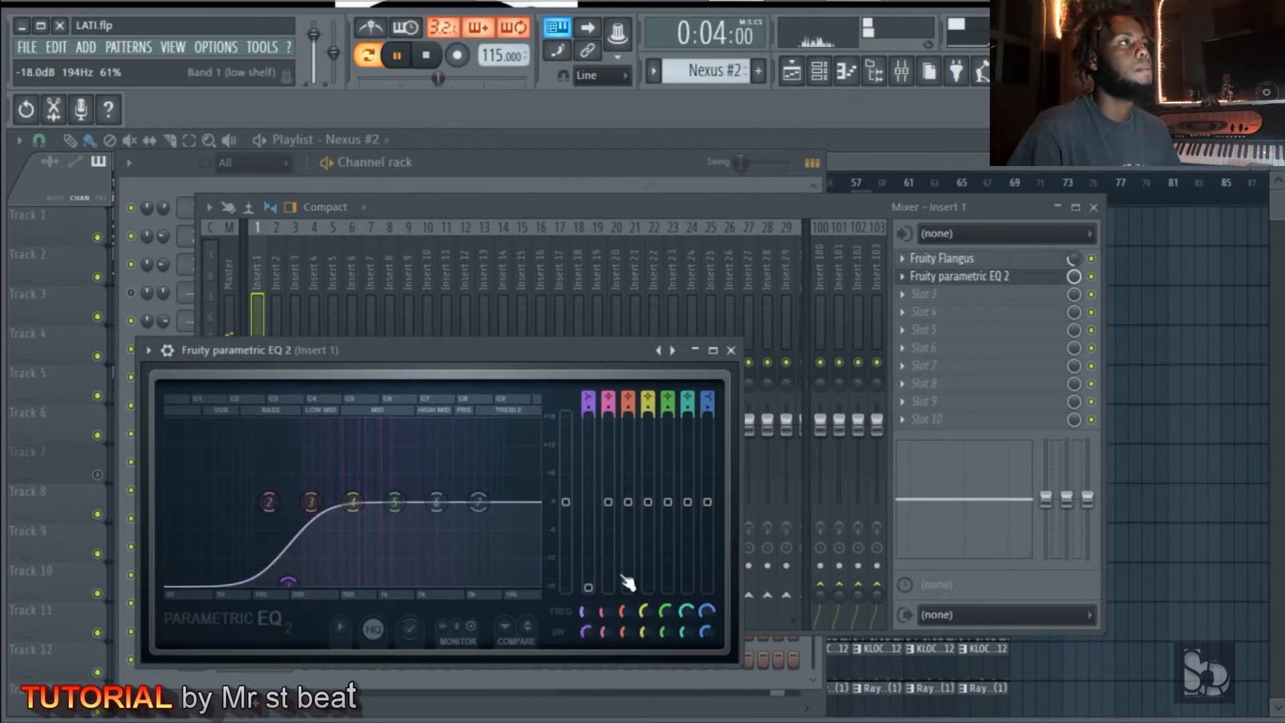
click(731, 350)
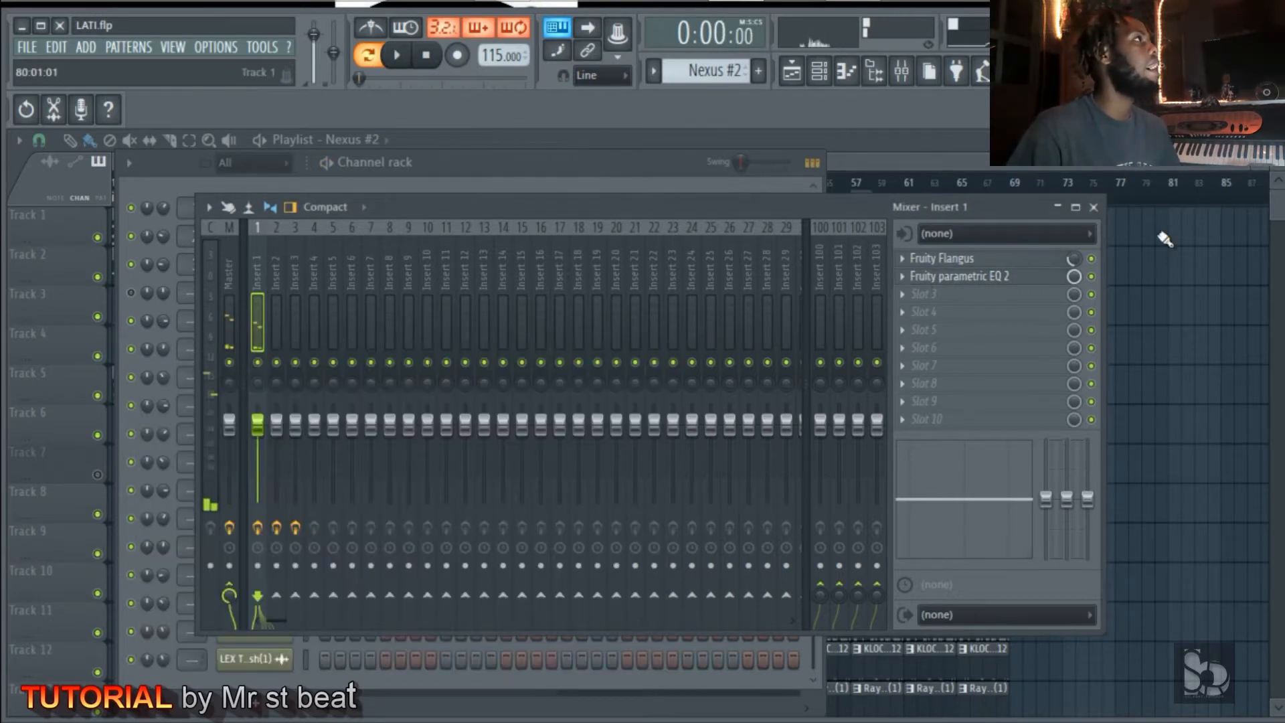
click(1098, 209)
- Play the Nexus #4 pattern and examine the effect chain on mixer Insert 2
key(KP_Add)
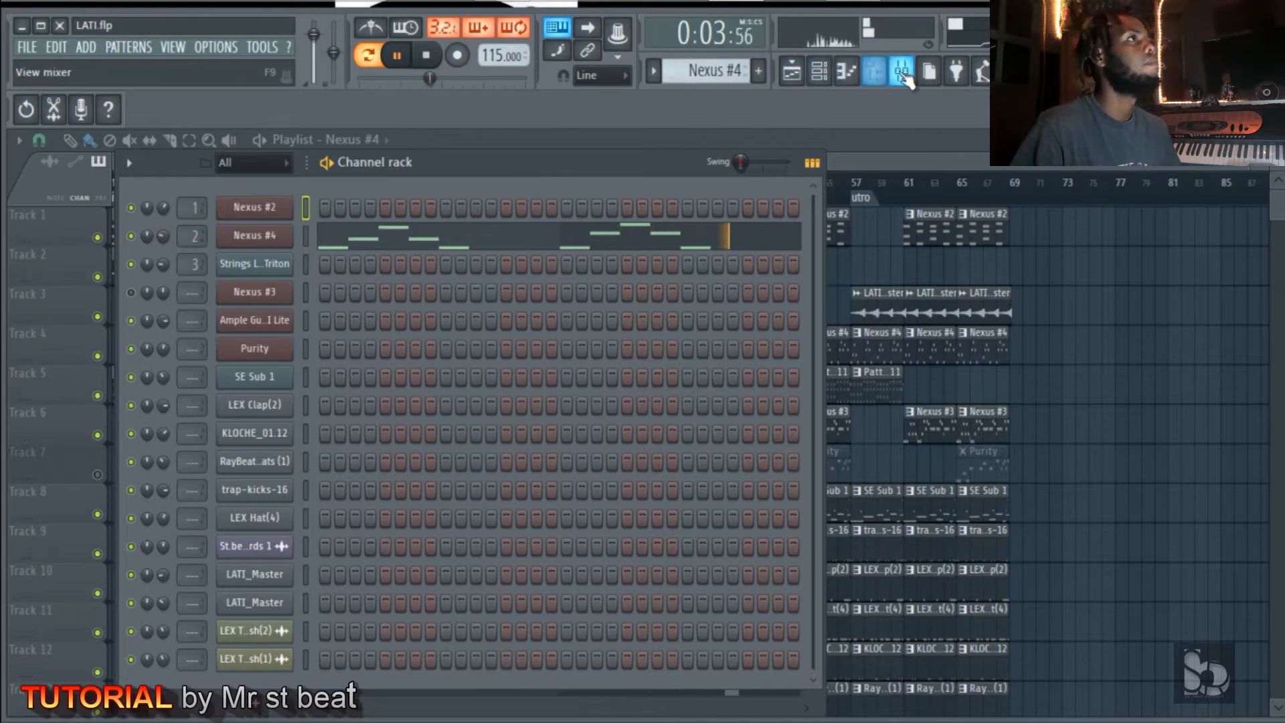
click(901, 71)
click(275, 271)
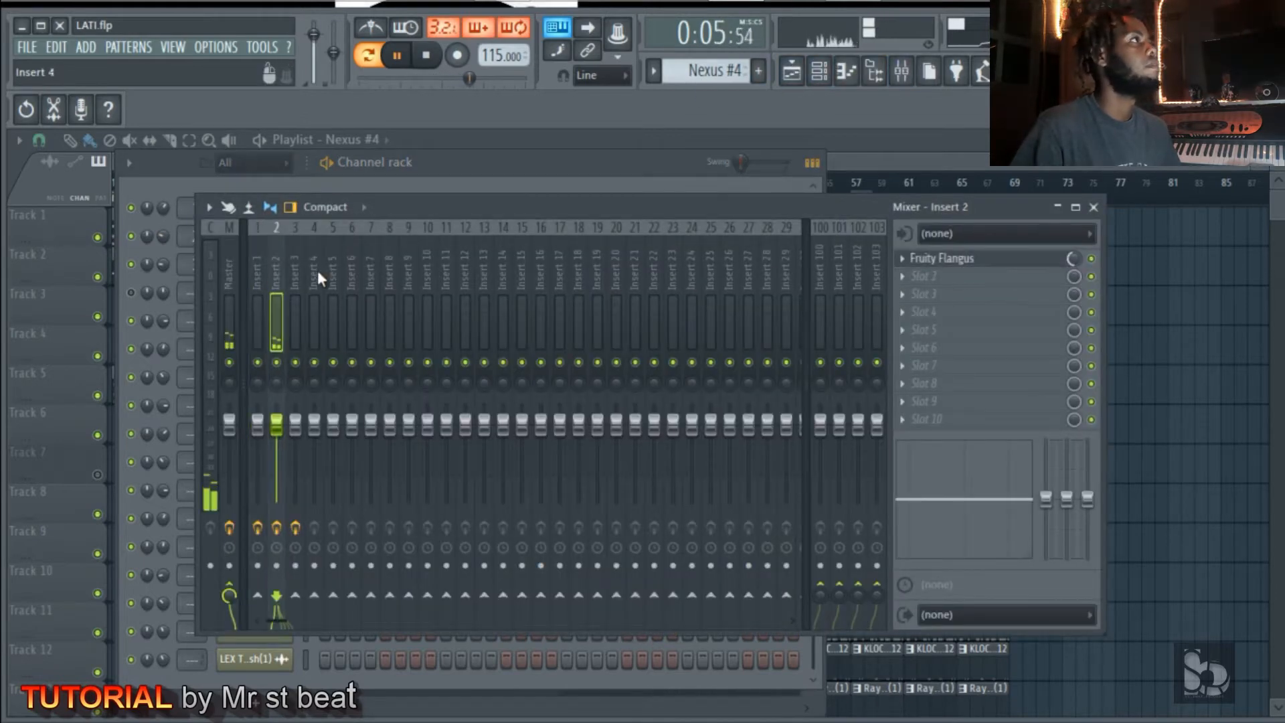
click(1093, 208)
key(space)
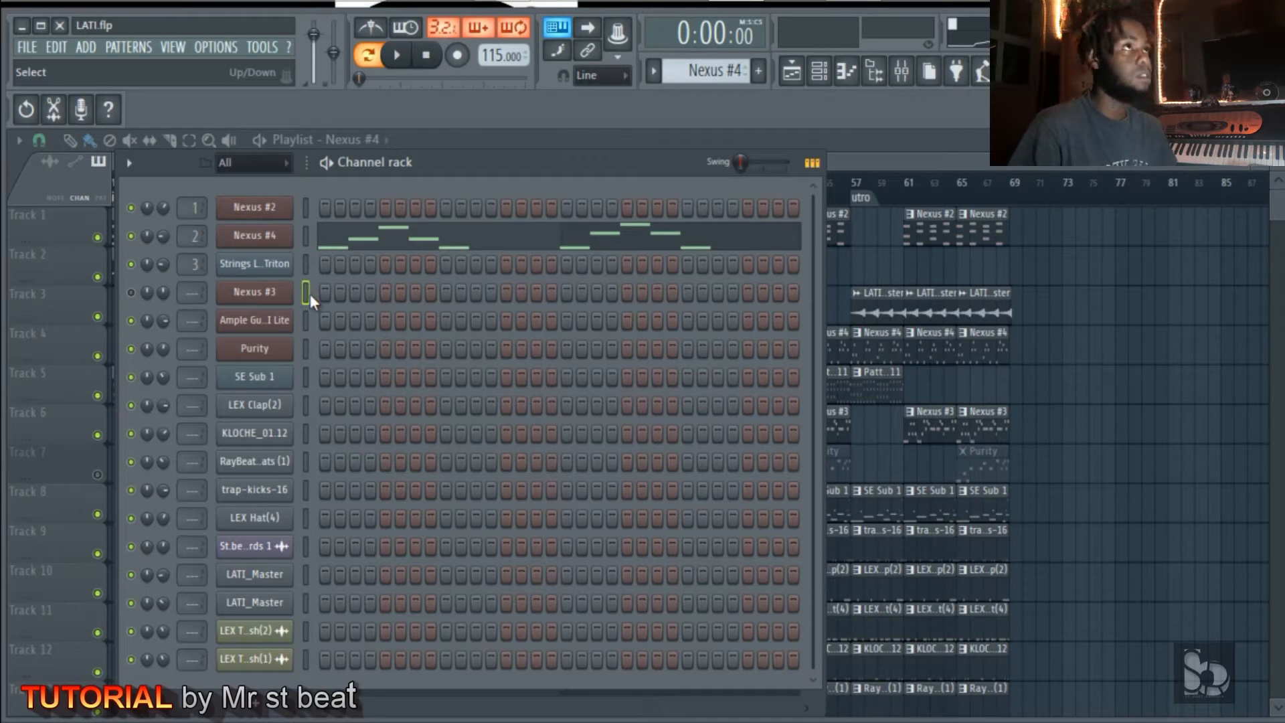
- Solo Track 2 in the playlist and play its LATI_Master clip in song mode
click(941, 130)
key(space)
right_click(97, 277)
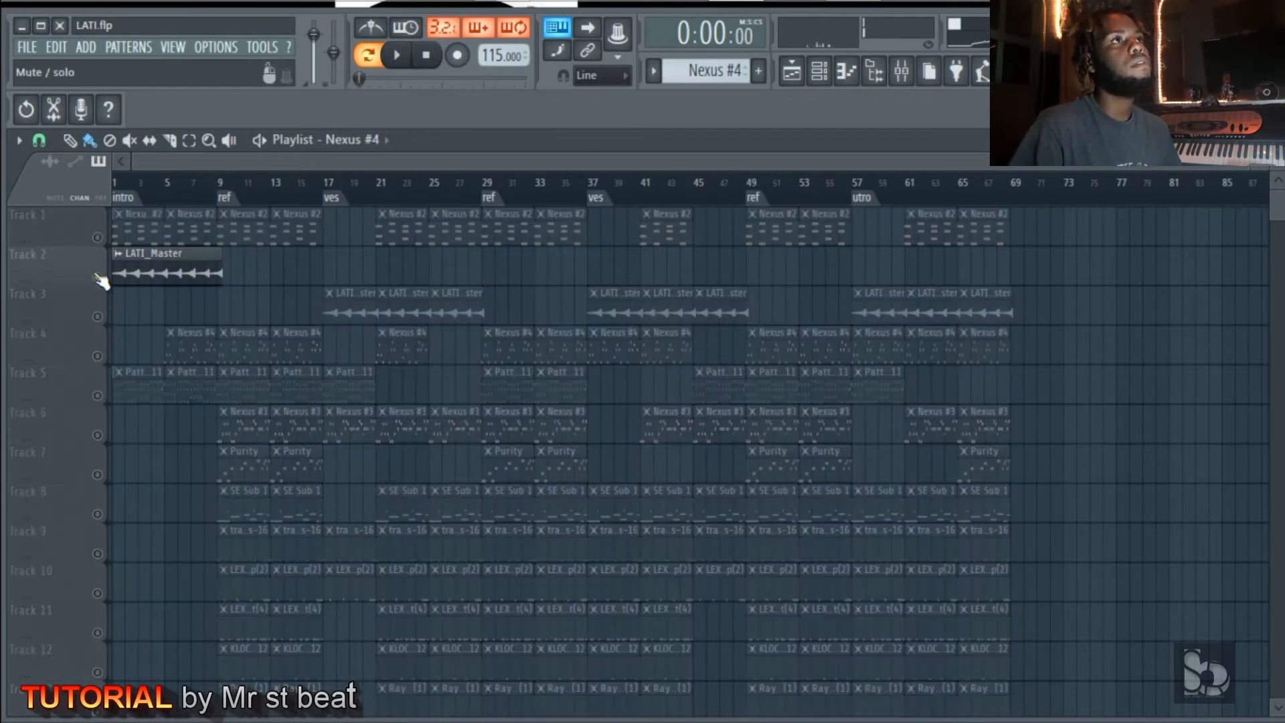
key(space)
key(space)
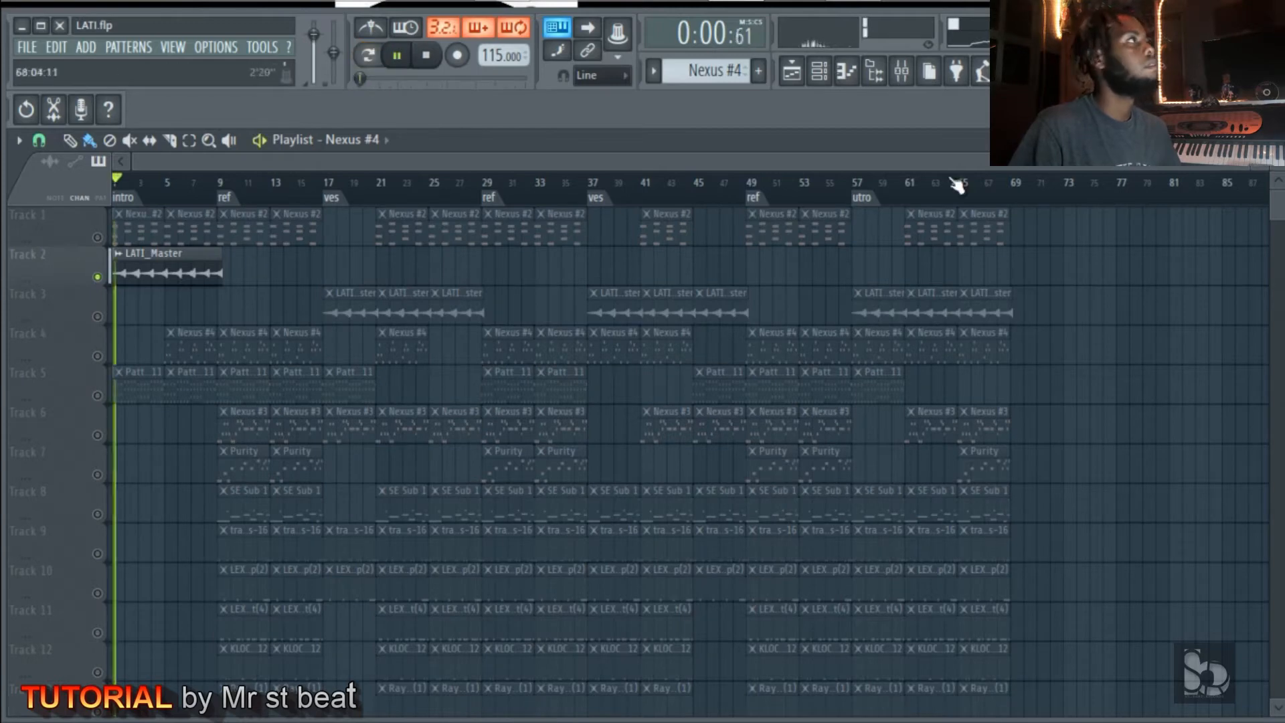
drag(1250, 161, 476, 223)
key(space)
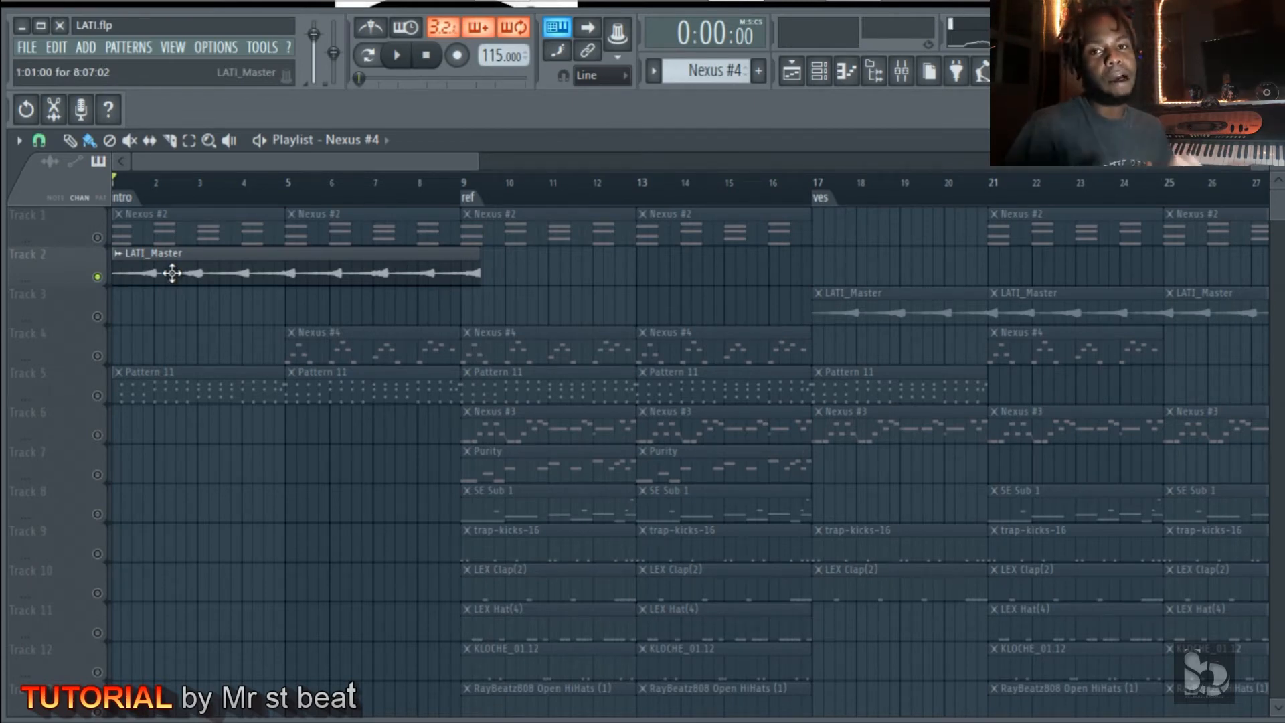
- Unmute Track 1 (Nexus #2), play it with Track 2, and check the LATI_Master clip's channel settings
click(98, 238)
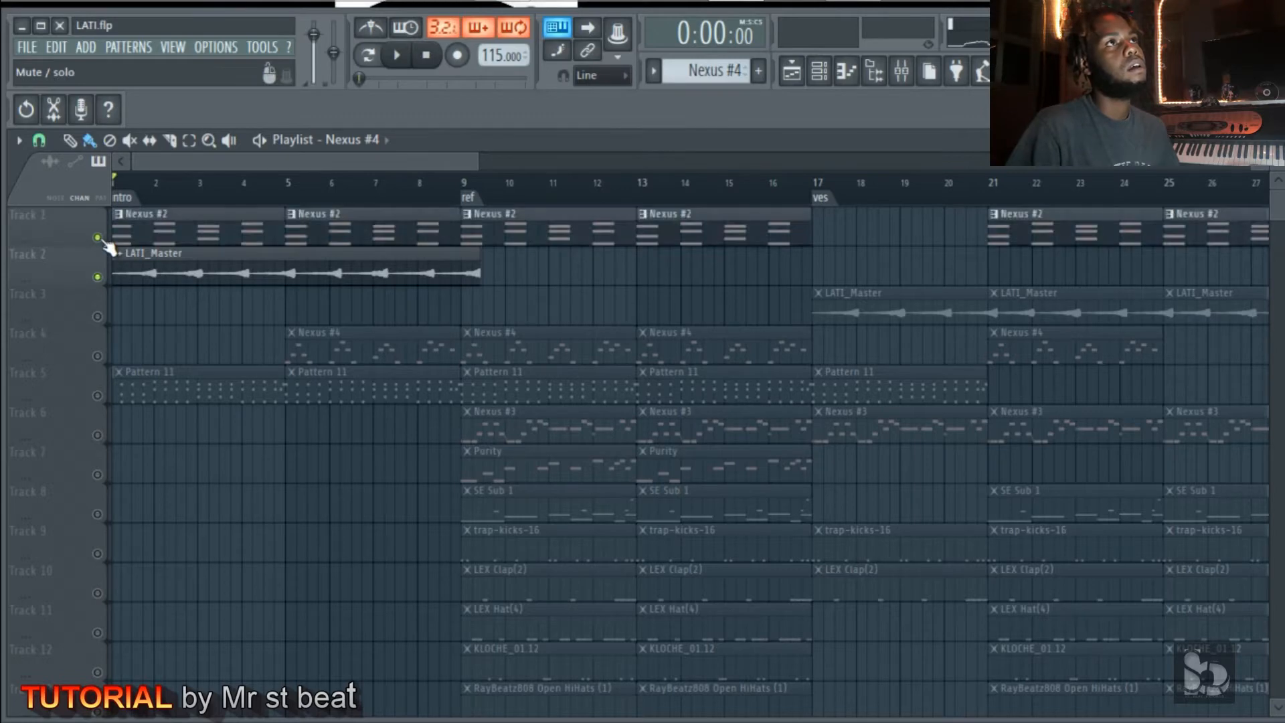
key(space)
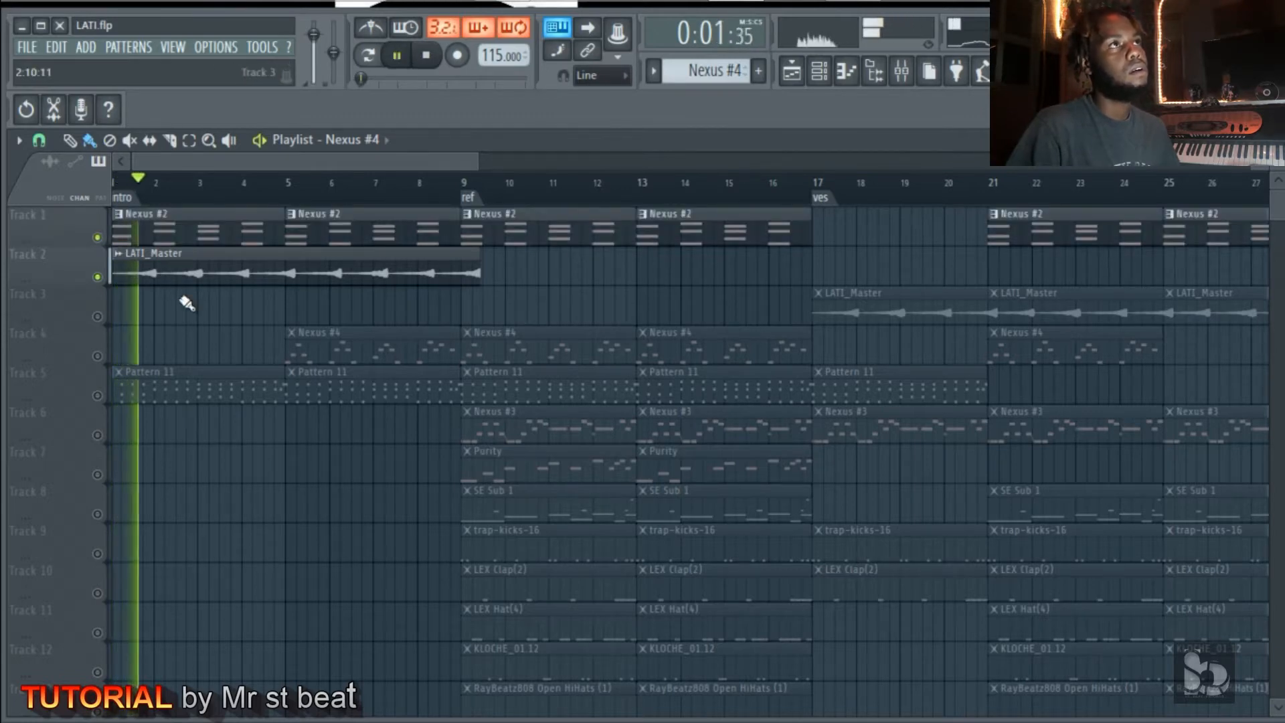
double_click(198, 271)
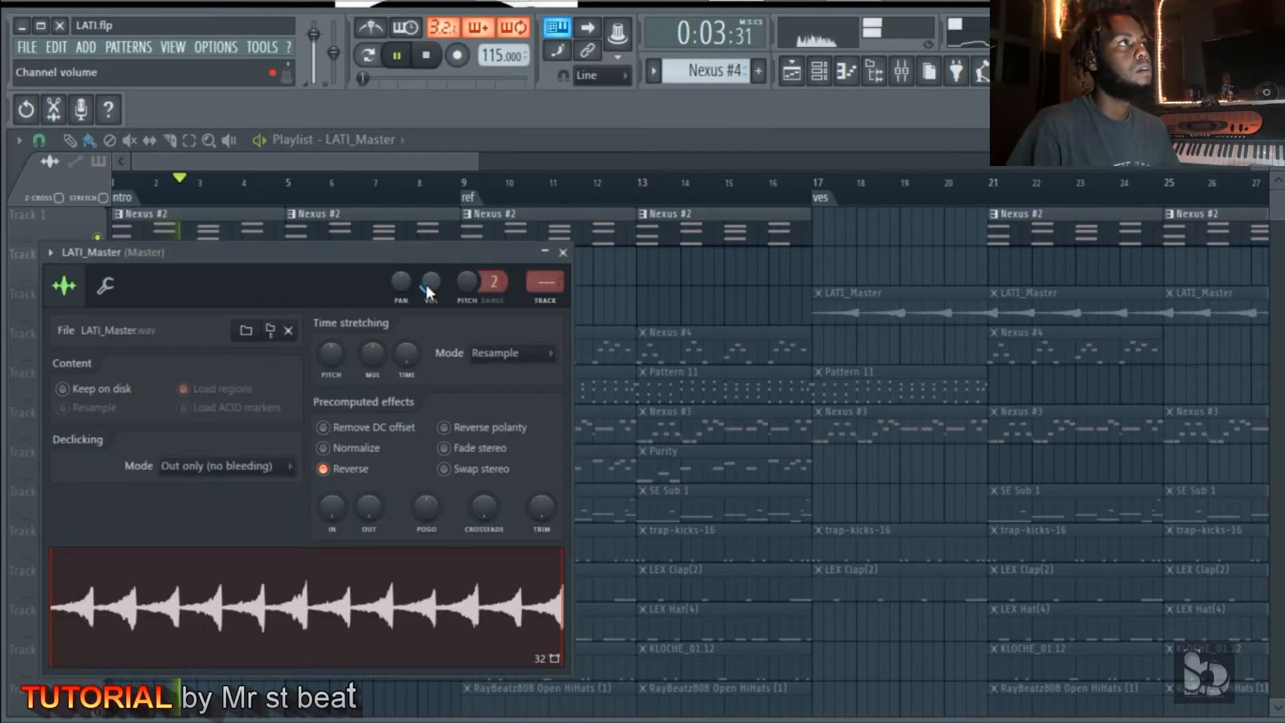
click(562, 252)
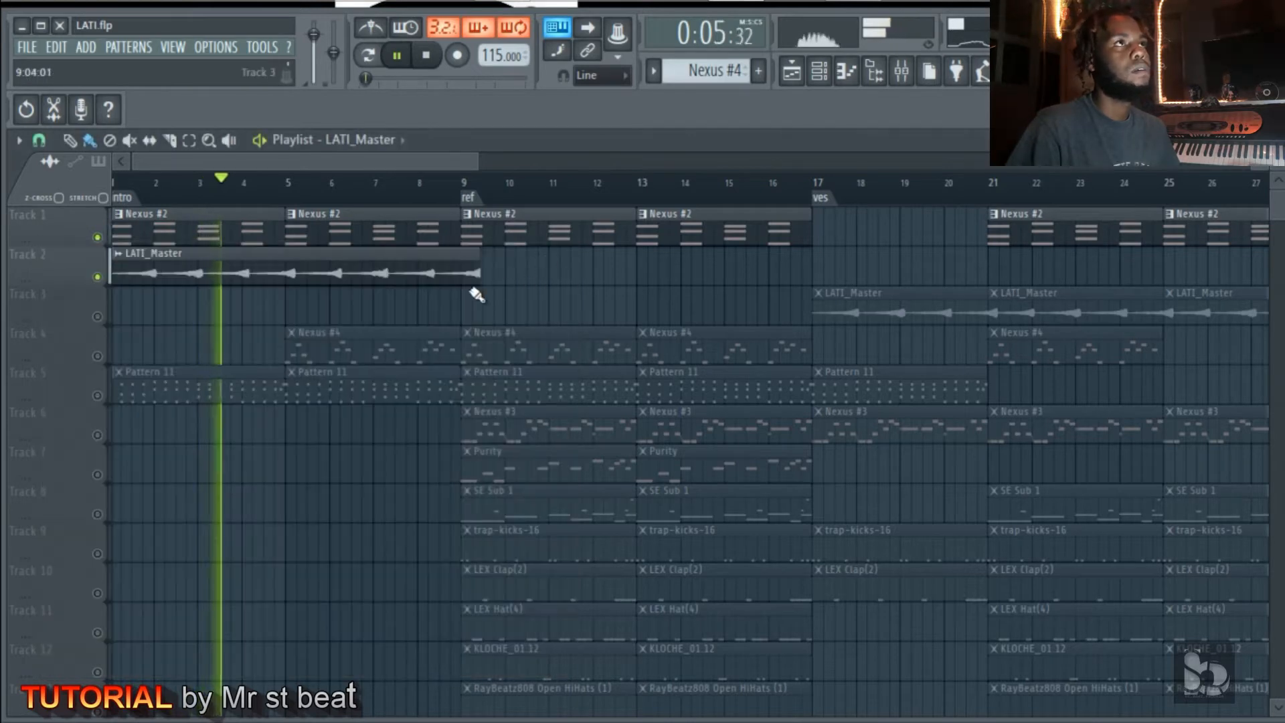
- Unmute Track 4 (Nexus #4) to hear it together with Tracks 1 and 2
click(97, 357)
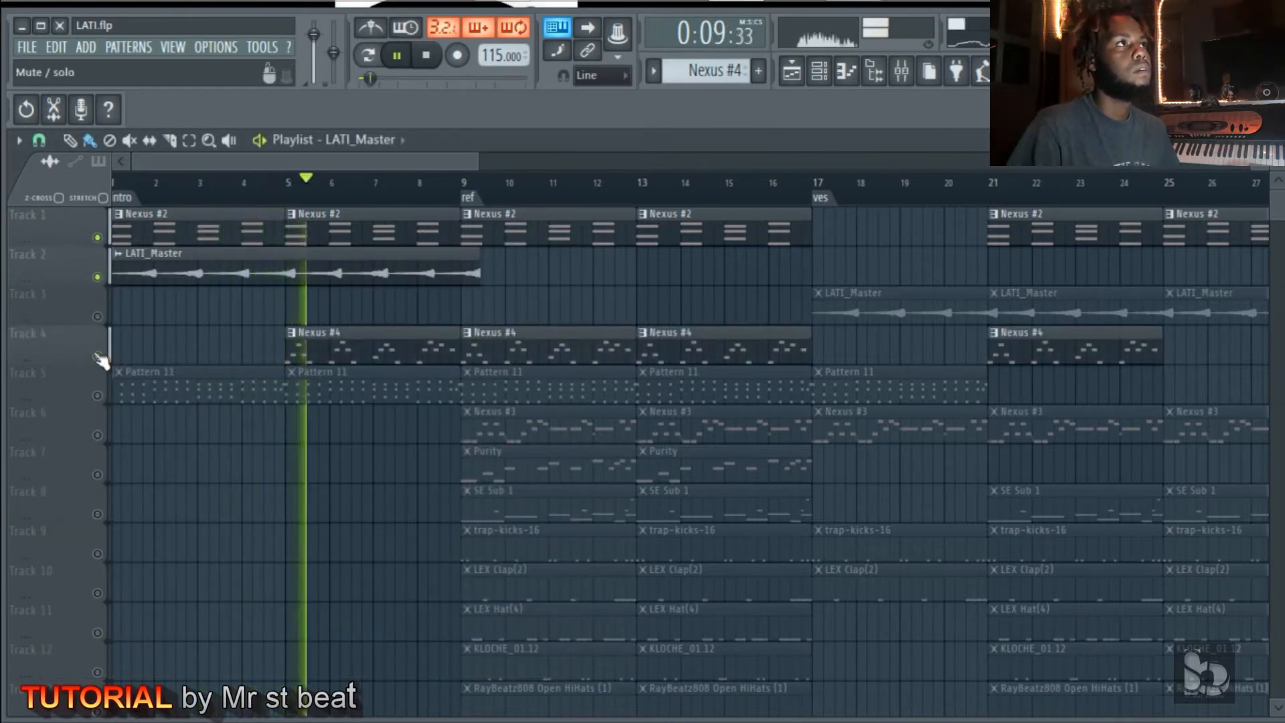
click(97, 357)
- Play the song from just before bar 9 and open the Nexus #3 pattern in the piano roll
key(space)
click(451, 182)
key(space)
double_click(524, 424)
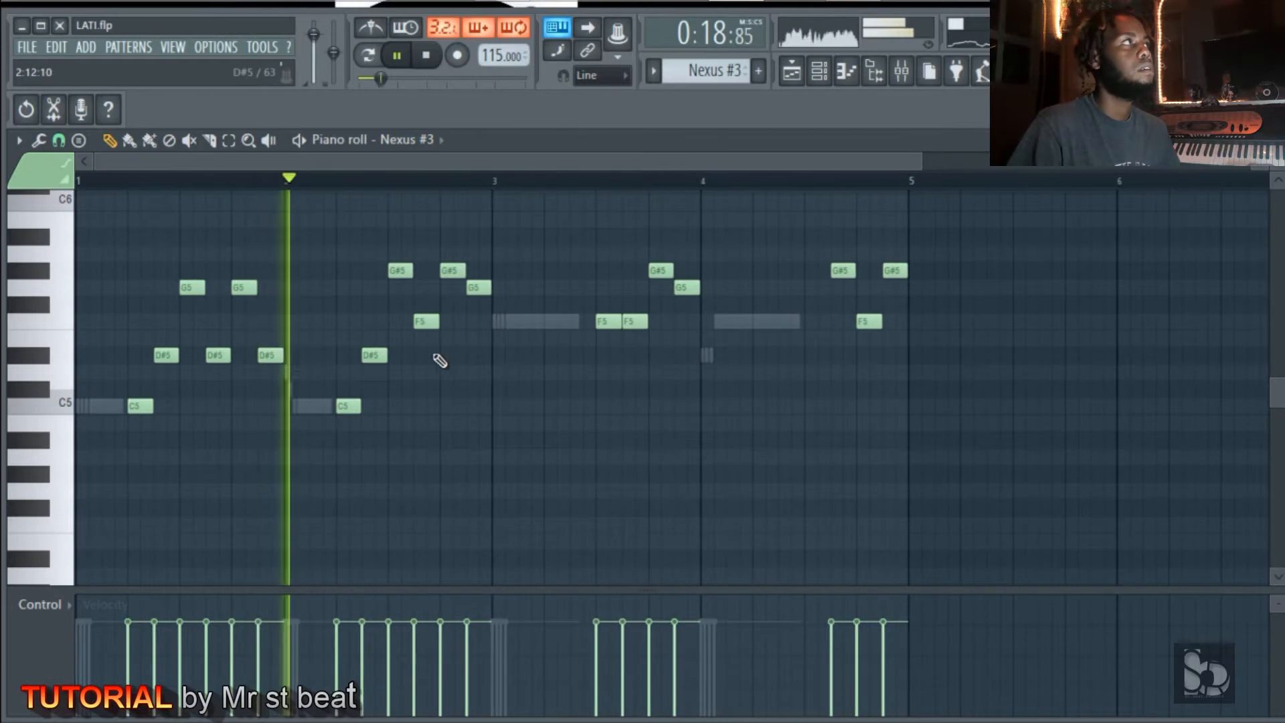
- Return to the playlist, reopen the Nexus #3 pattern in the piano roll, and stop playback
click(1268, 140)
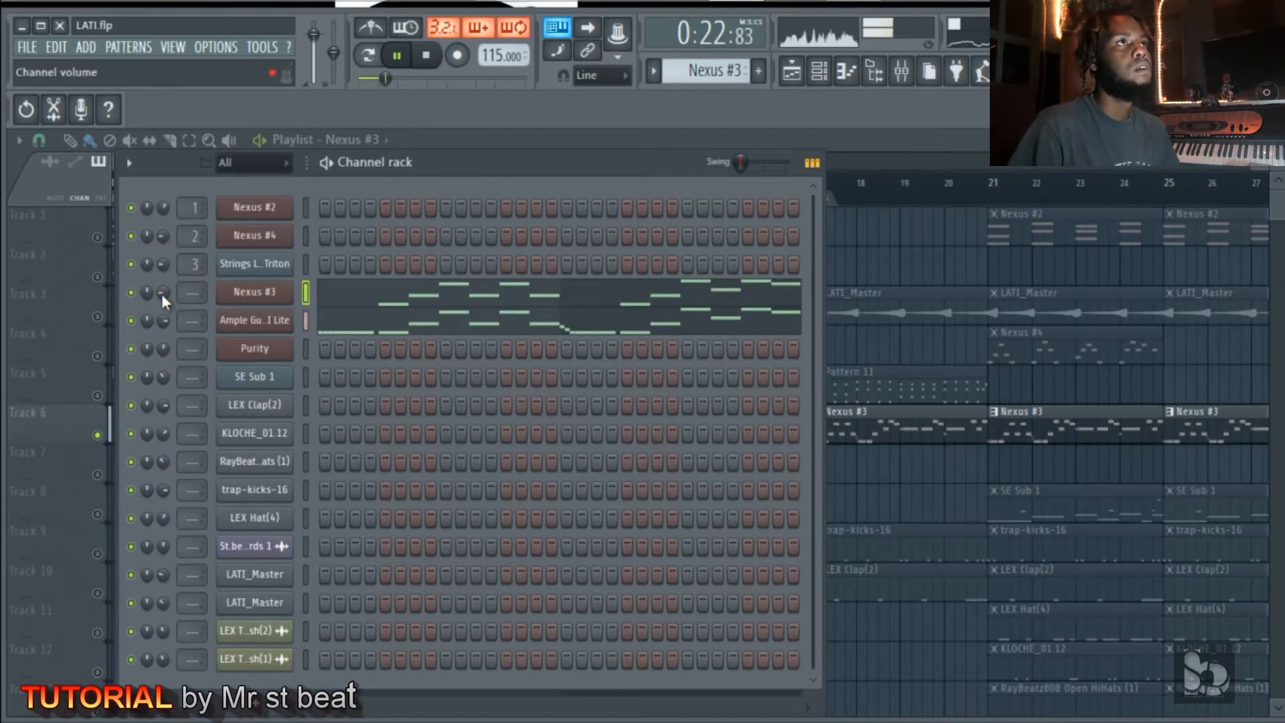
click(901, 137)
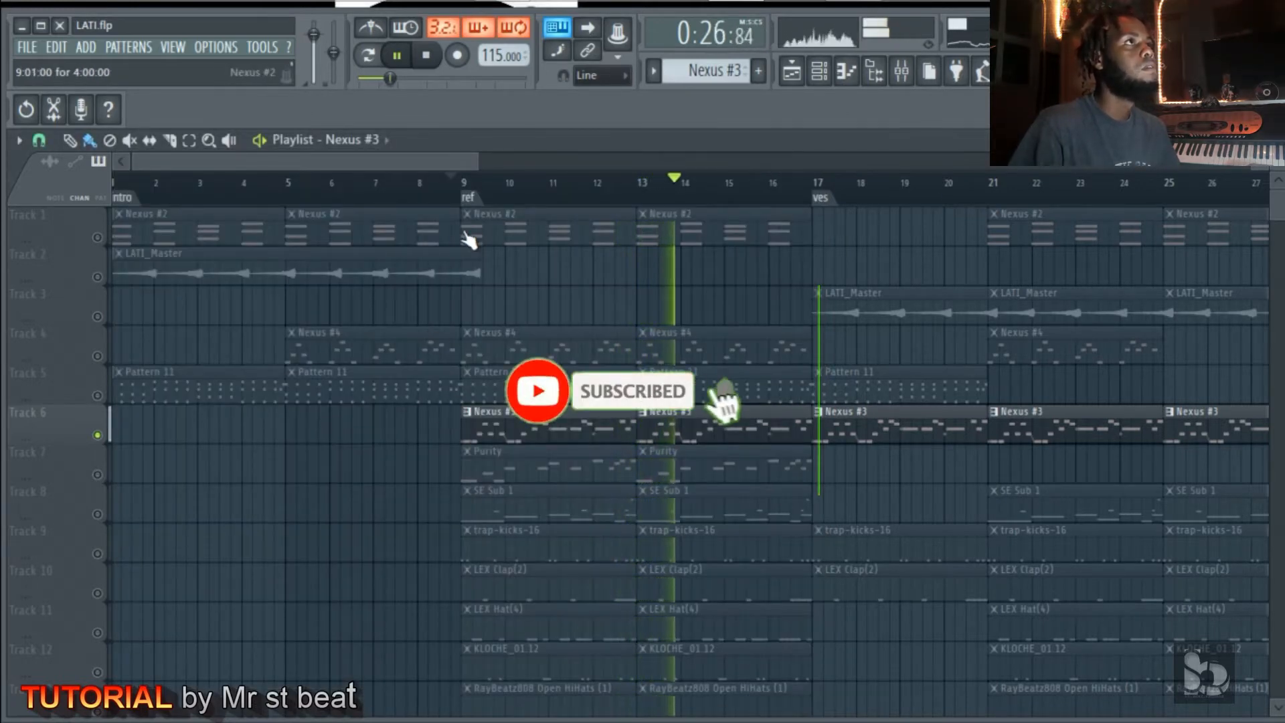
scroll(522, 344, down, 1)
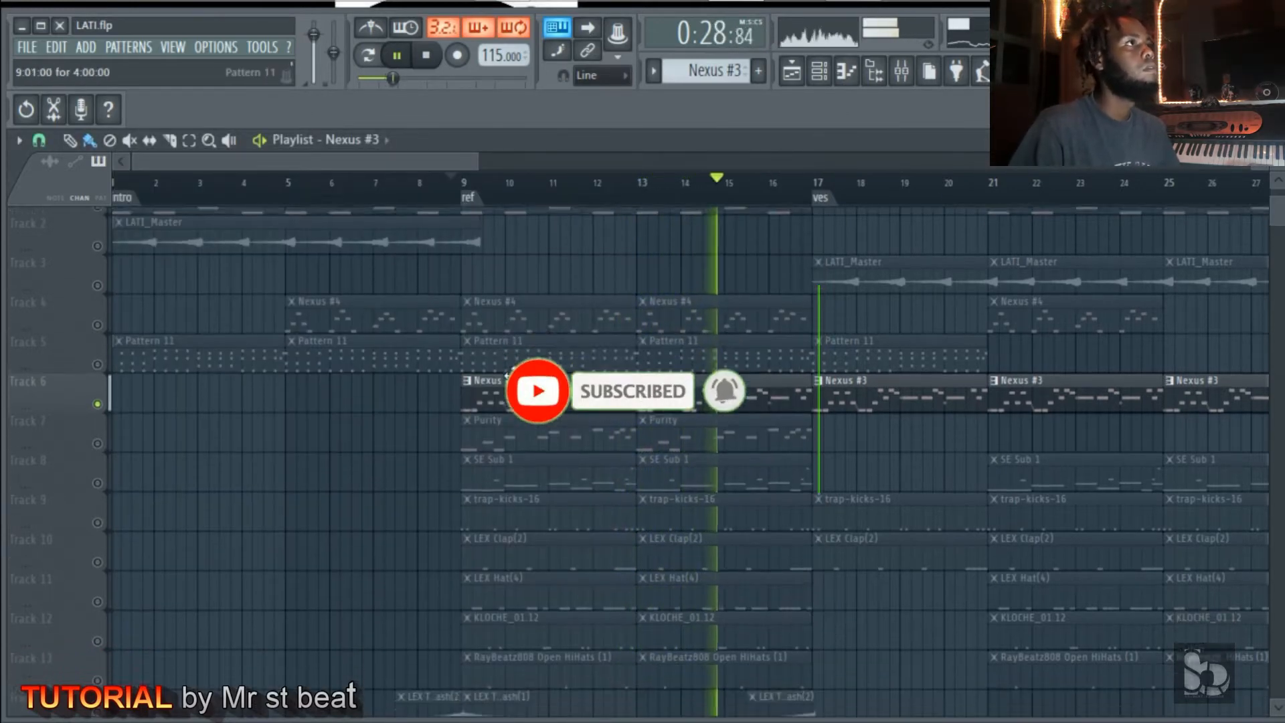
double_click(525, 388)
key(space)
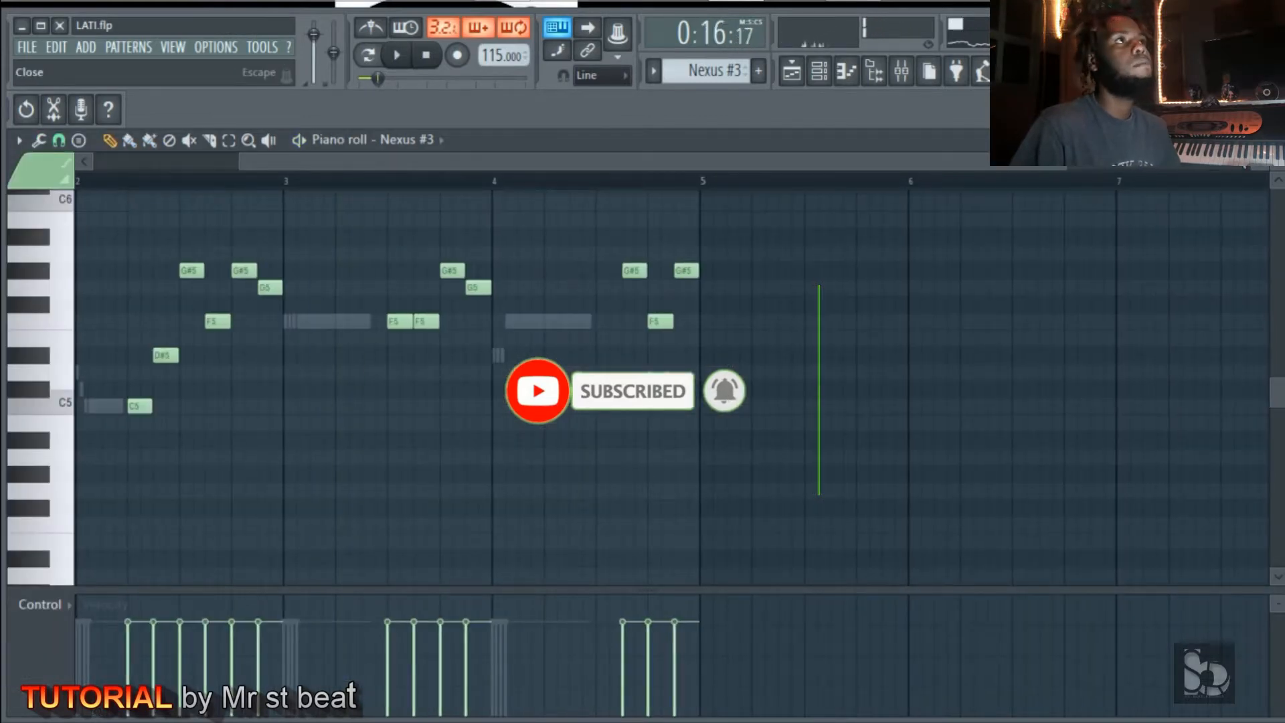
- Route the Ample Gu..I Lite channel to mixer Insert 4 and add Fruity Parametric EQ 2 in slot 1 with band 1 pulled fully down
click(1273, 140)
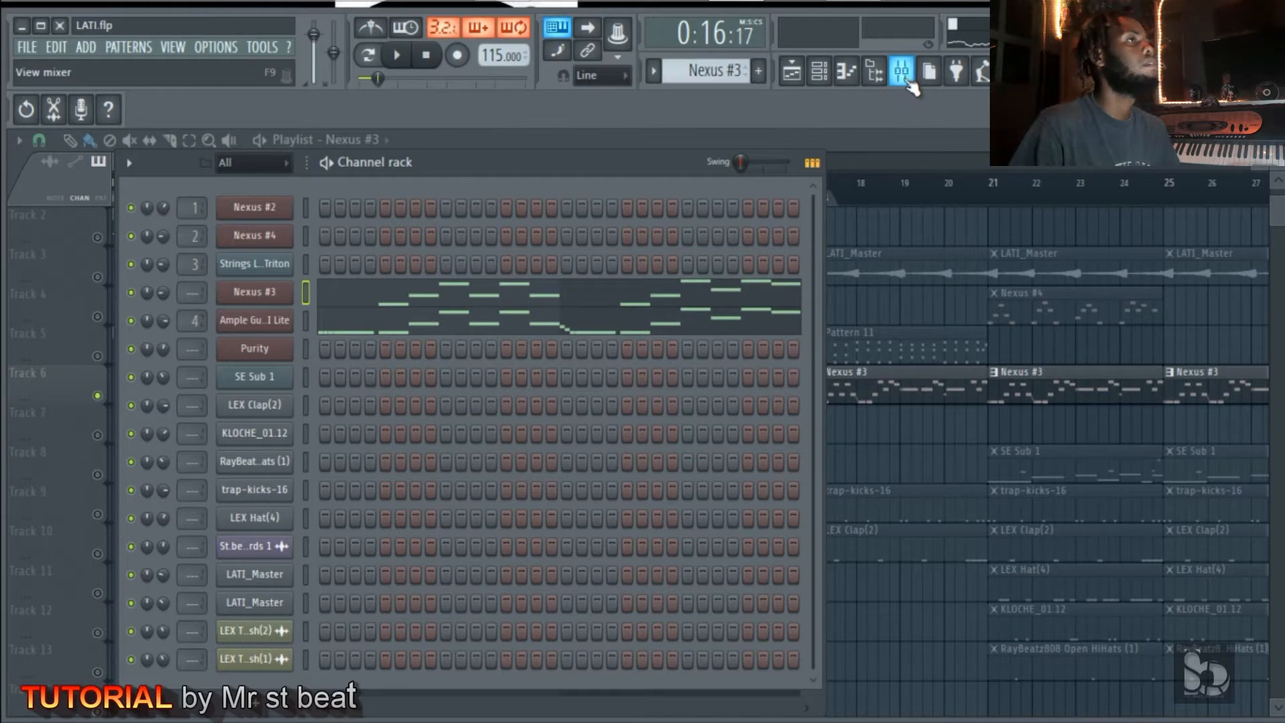
click(904, 75)
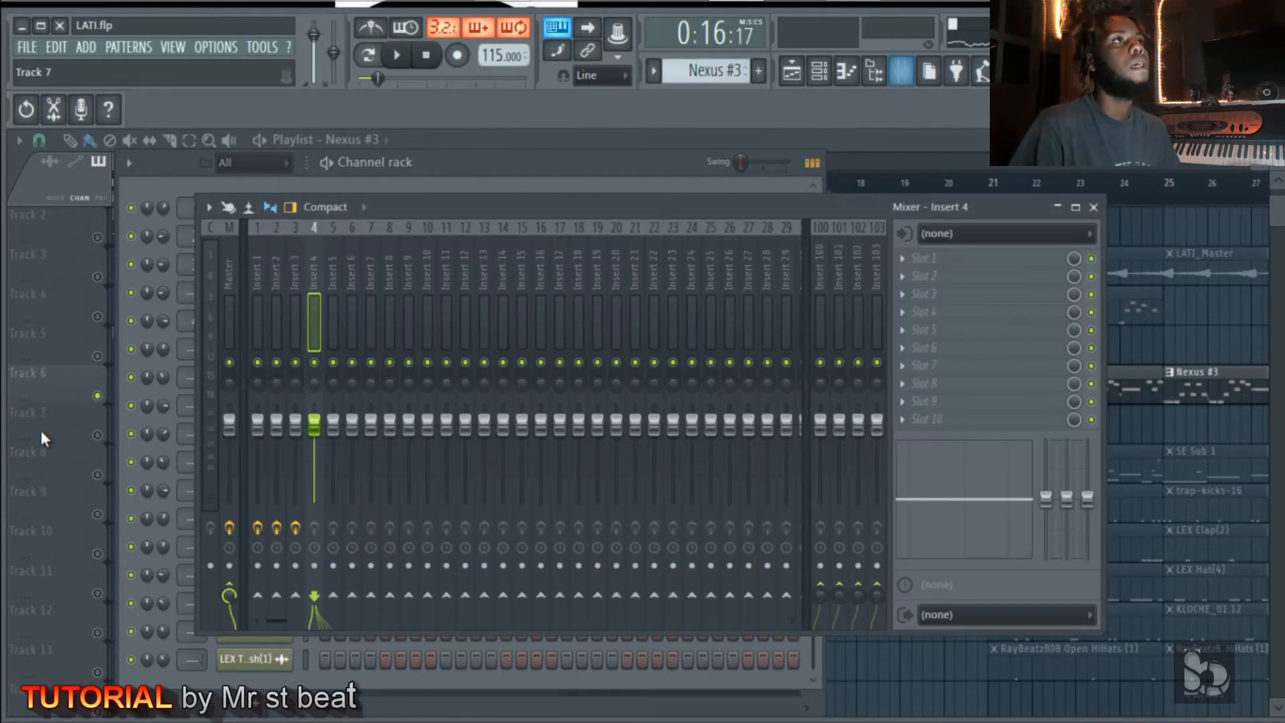
click(930, 276)
click(1044, 411)
drag(514, 428, 511, 540)
key(space)
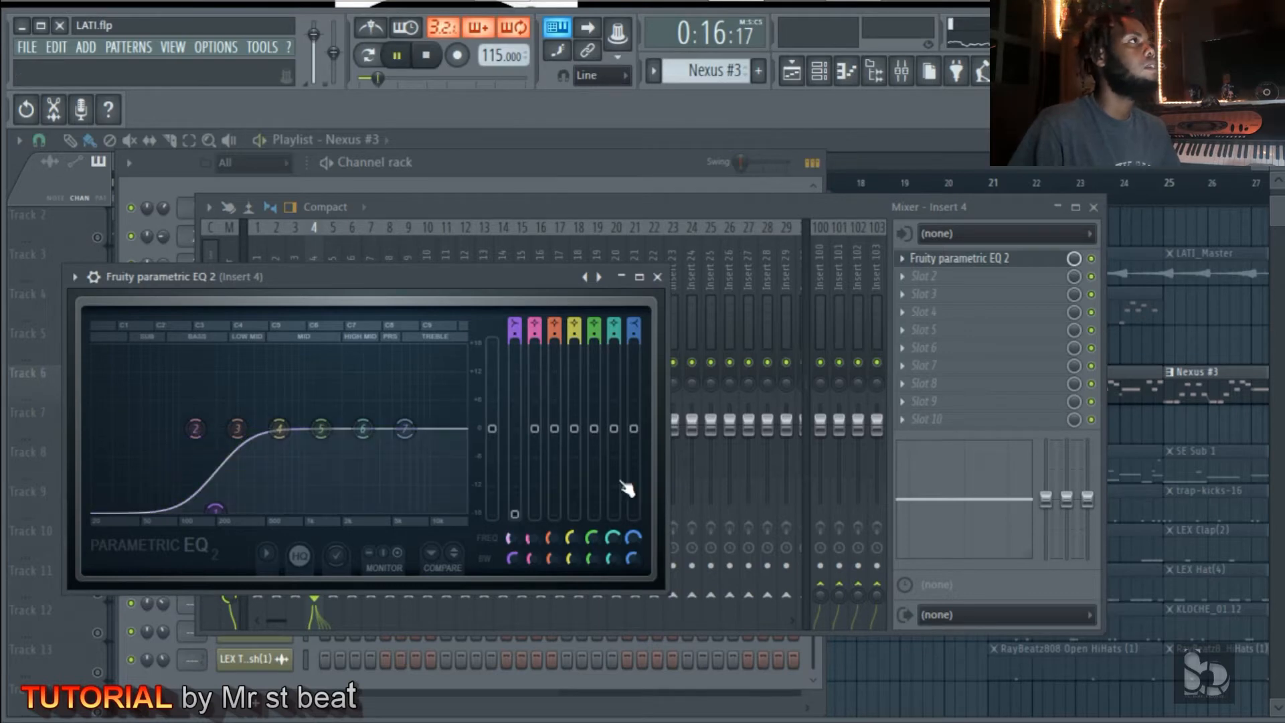
- Play the Nexus #3 pattern in pattern mode and add Fruity Flangus in slot 2 of Insert 4 with a reduced mix level
click(372, 58)
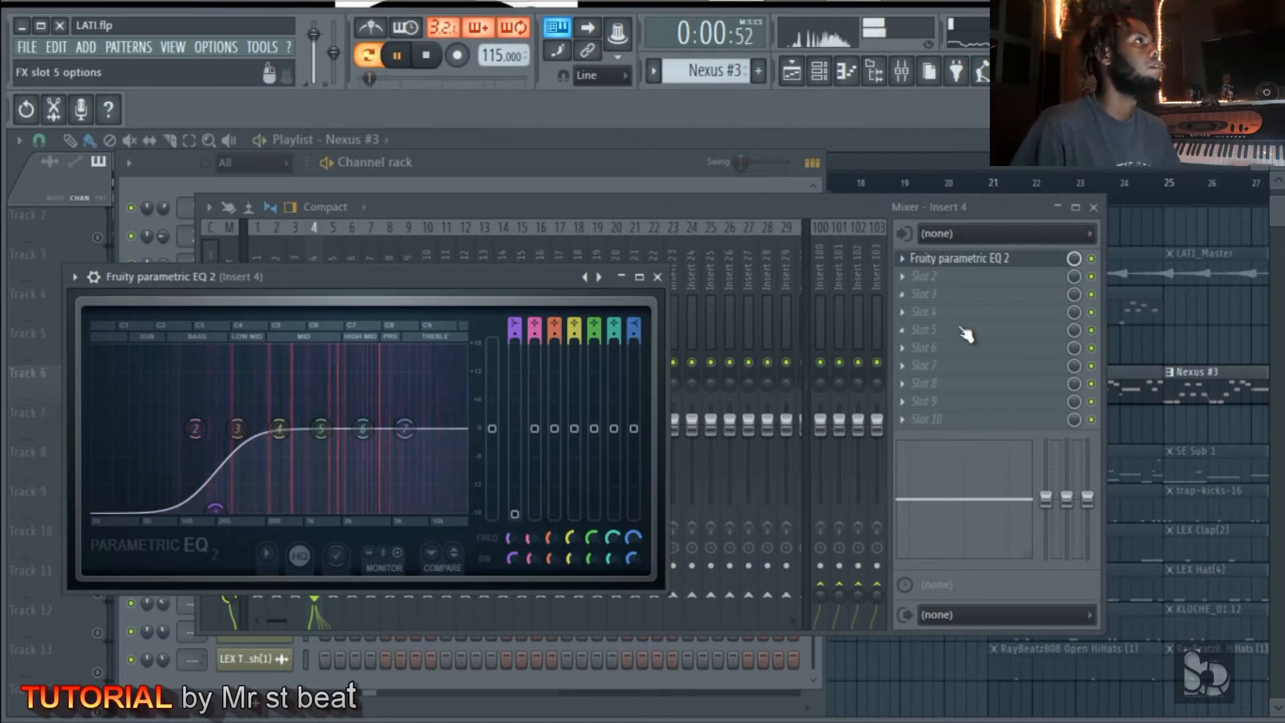
click(910, 275)
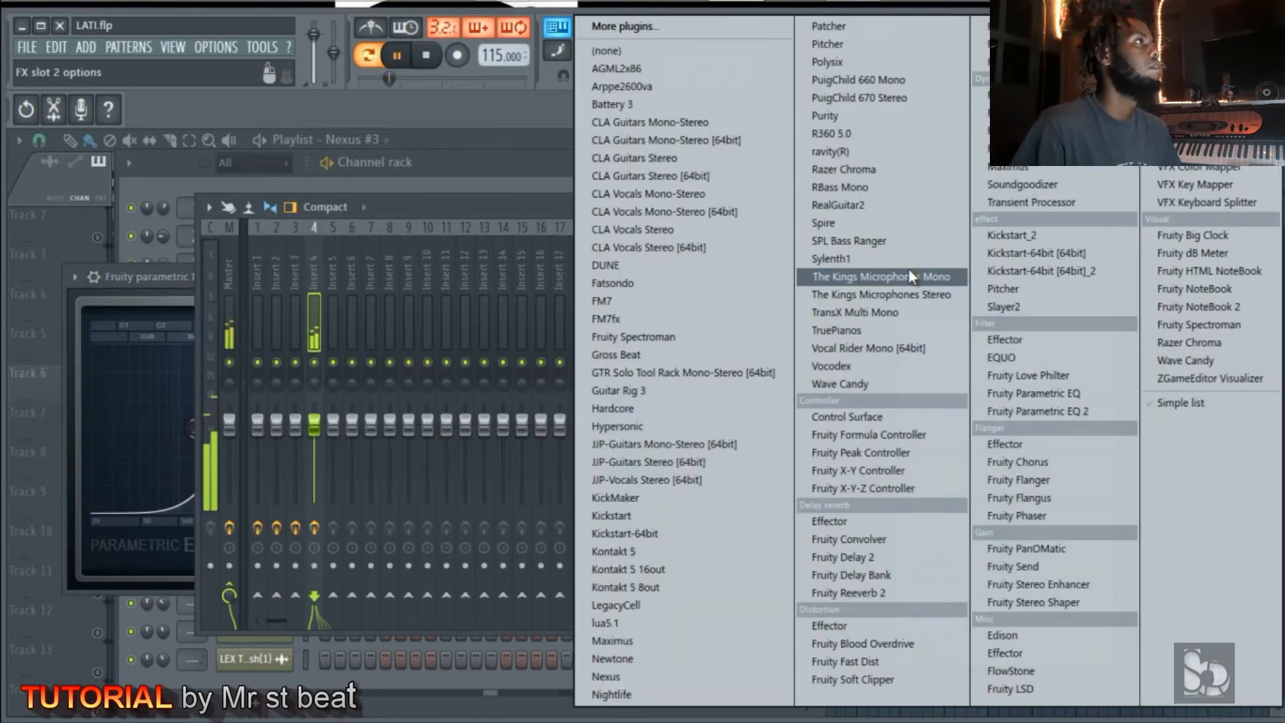
click(1044, 499)
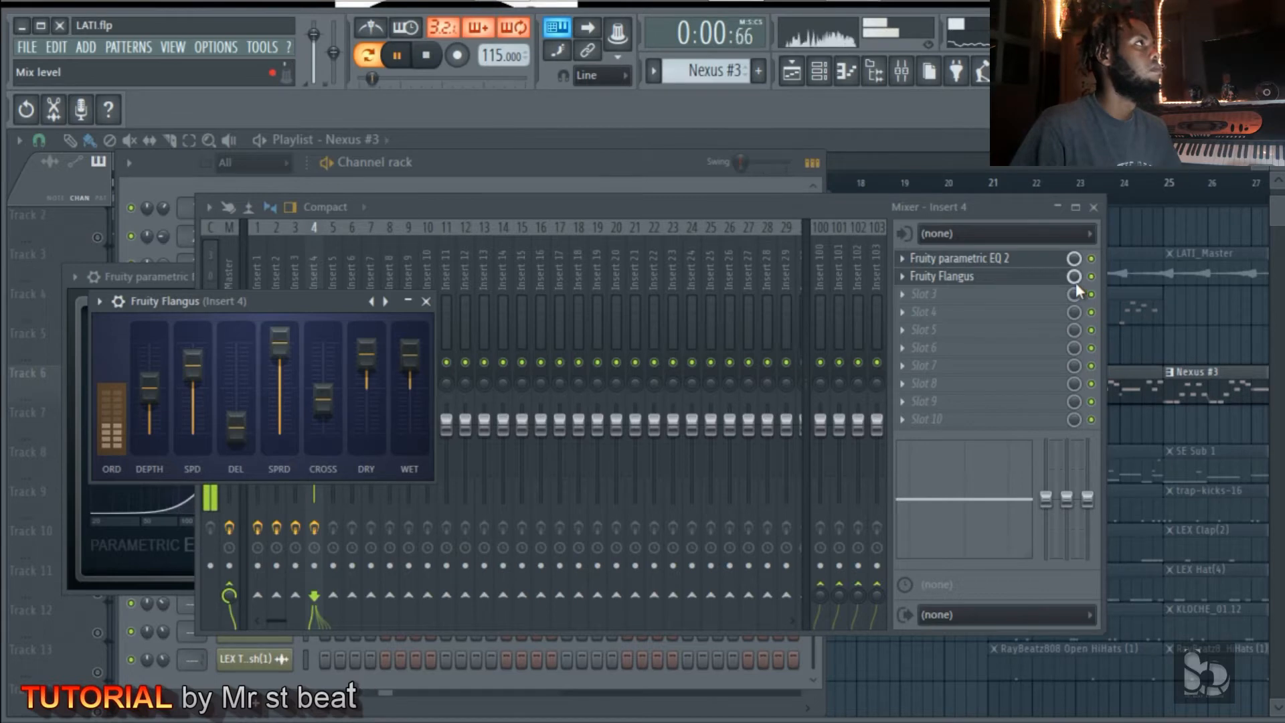
drag(1075, 286, 1073, 325)
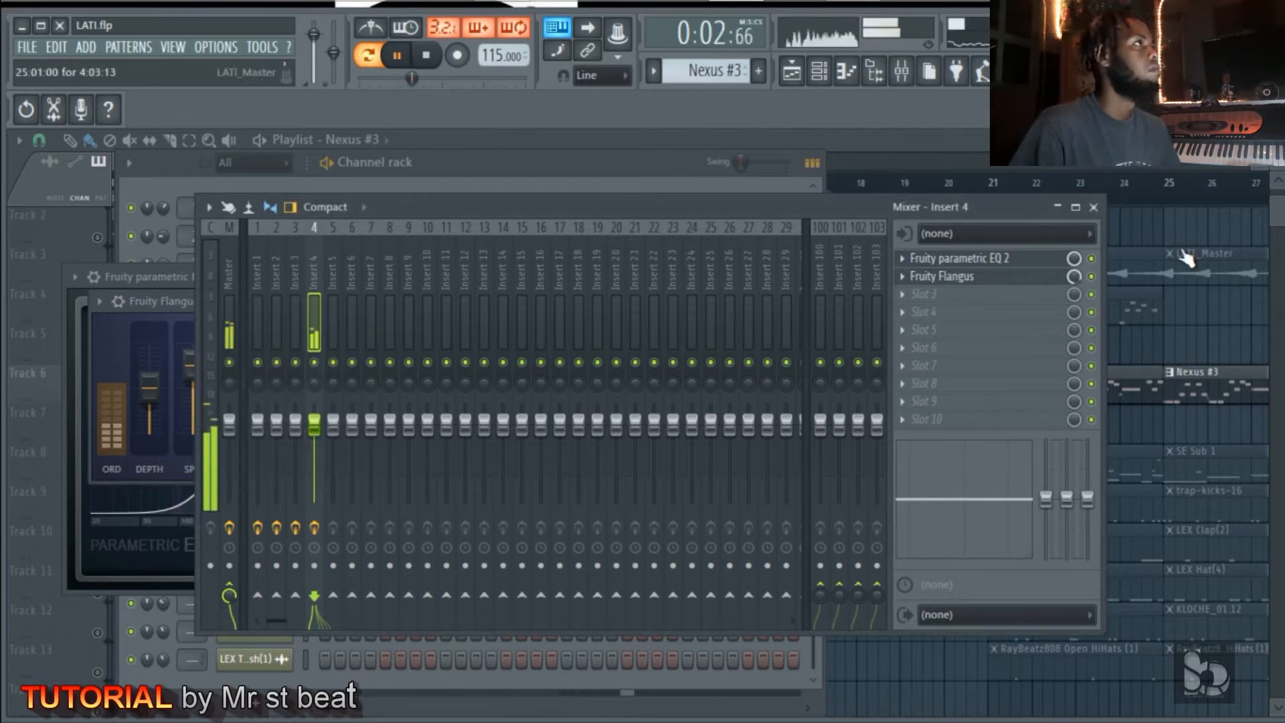
- Add Fruity Reeverb 2 in slot 3 of Insert 4, raise its ER level slightly, and close the mixer and EQ
click(916, 300)
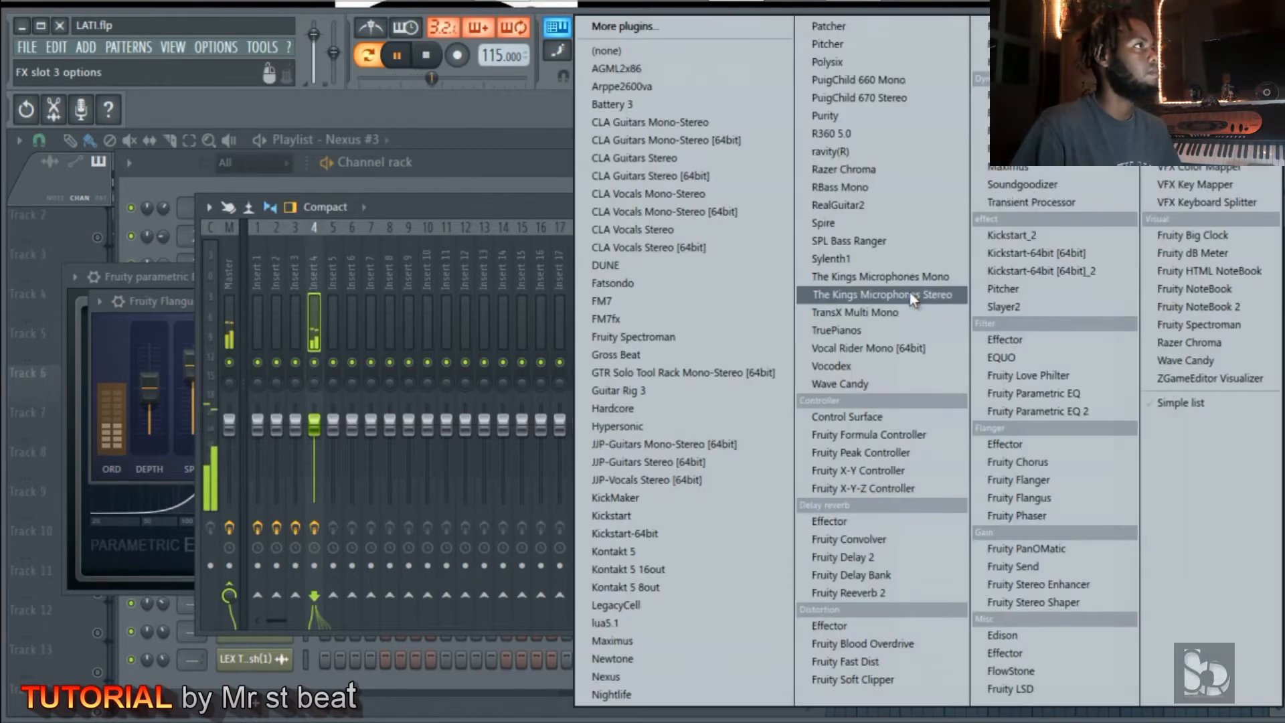
click(855, 598)
drag(522, 389, 521, 379)
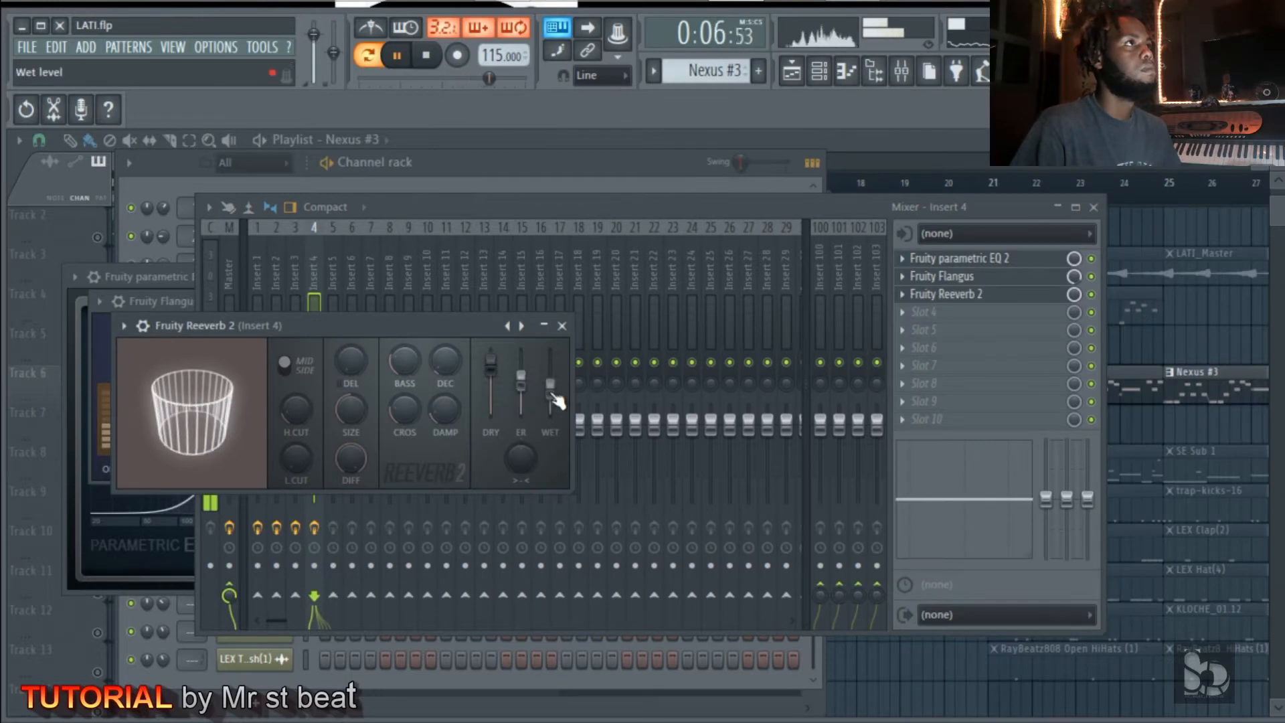
click(933, 258)
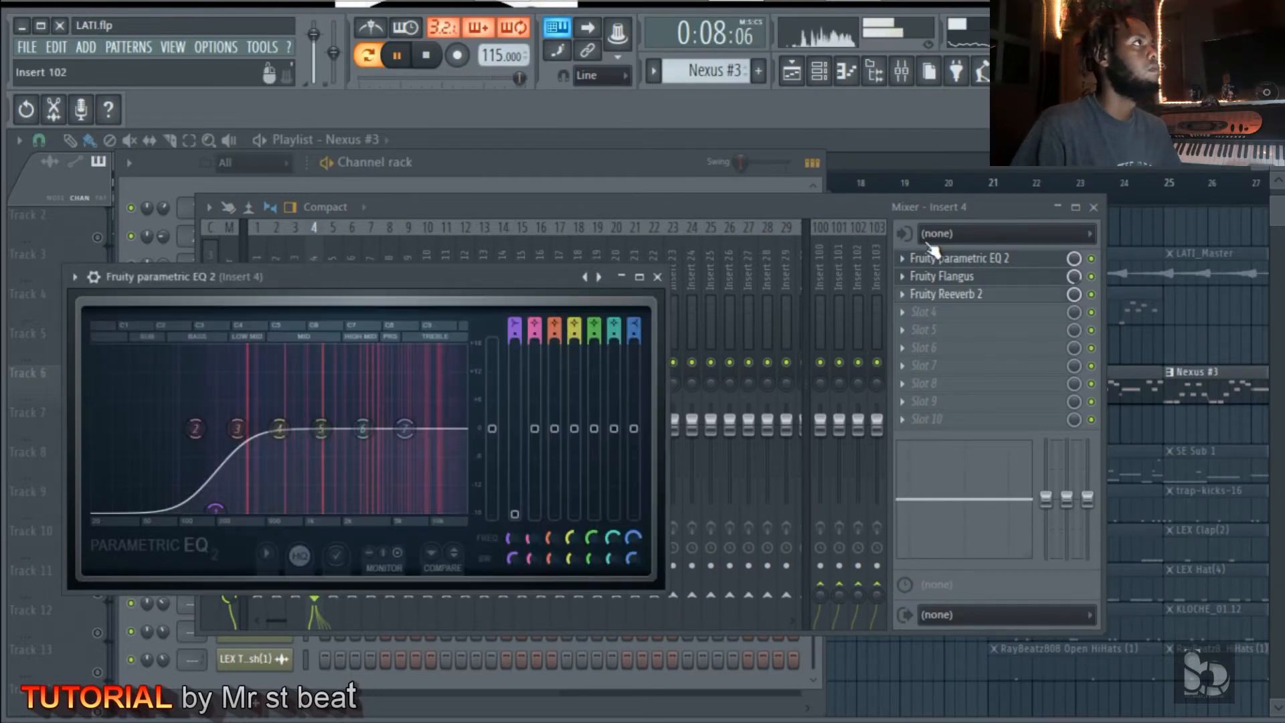
click(1093, 207)
click(657, 277)
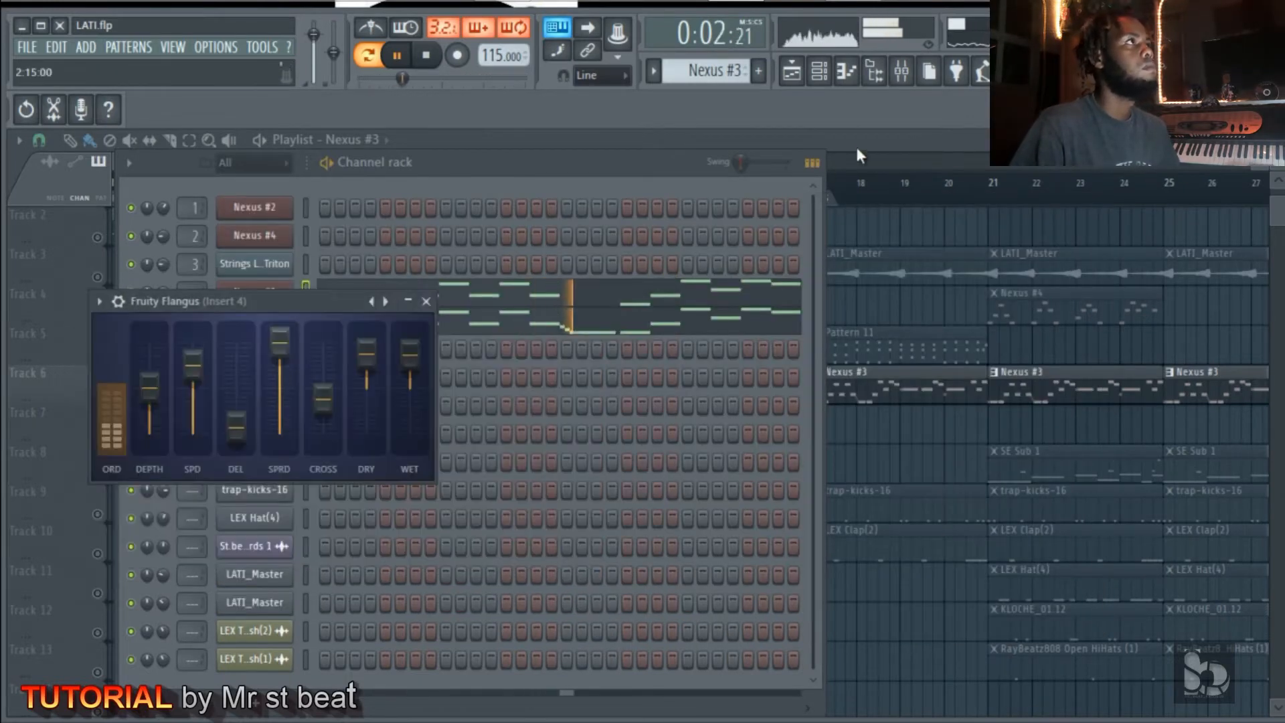
- Unmute all playlist tracks and play the song from just before bar 9
click(854, 152)
click(457, 184)
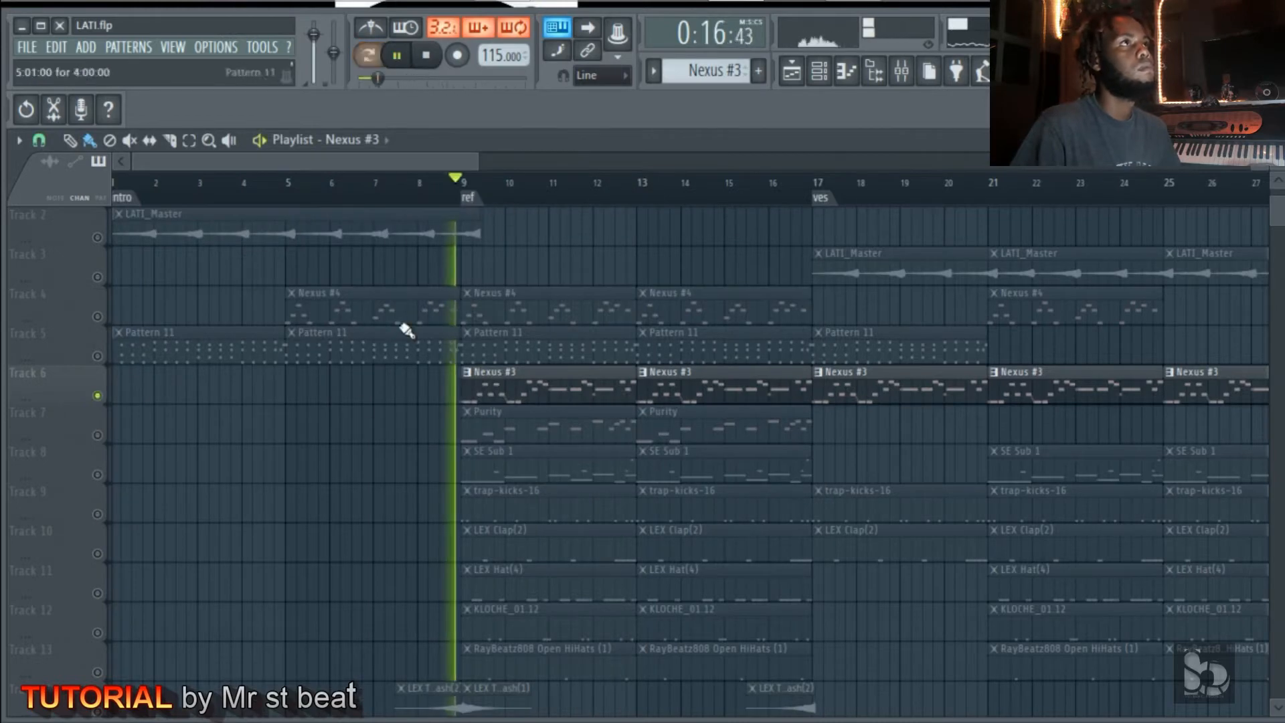
key(space)
right_click(101, 357)
right_click(101, 358)
key(space)
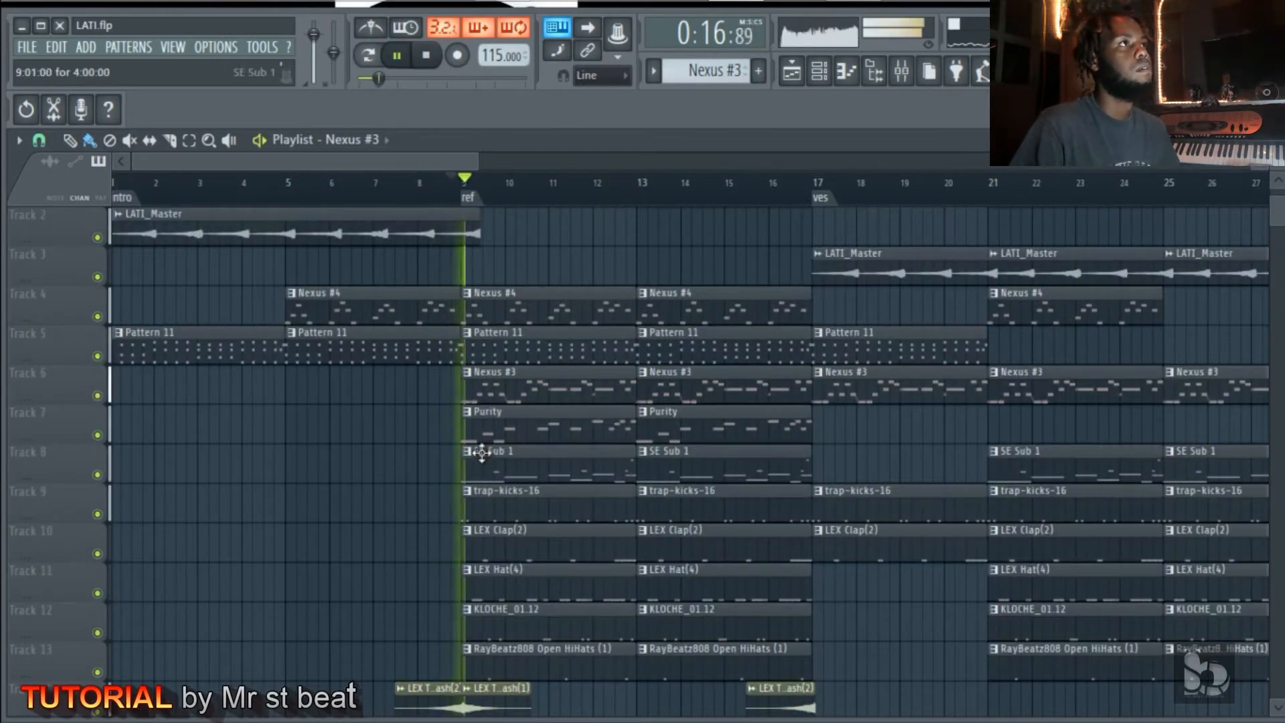
right_click(97, 475)
key(space)
scroll(523, 471, down, 3)
scroll(482, 600, up, 4)
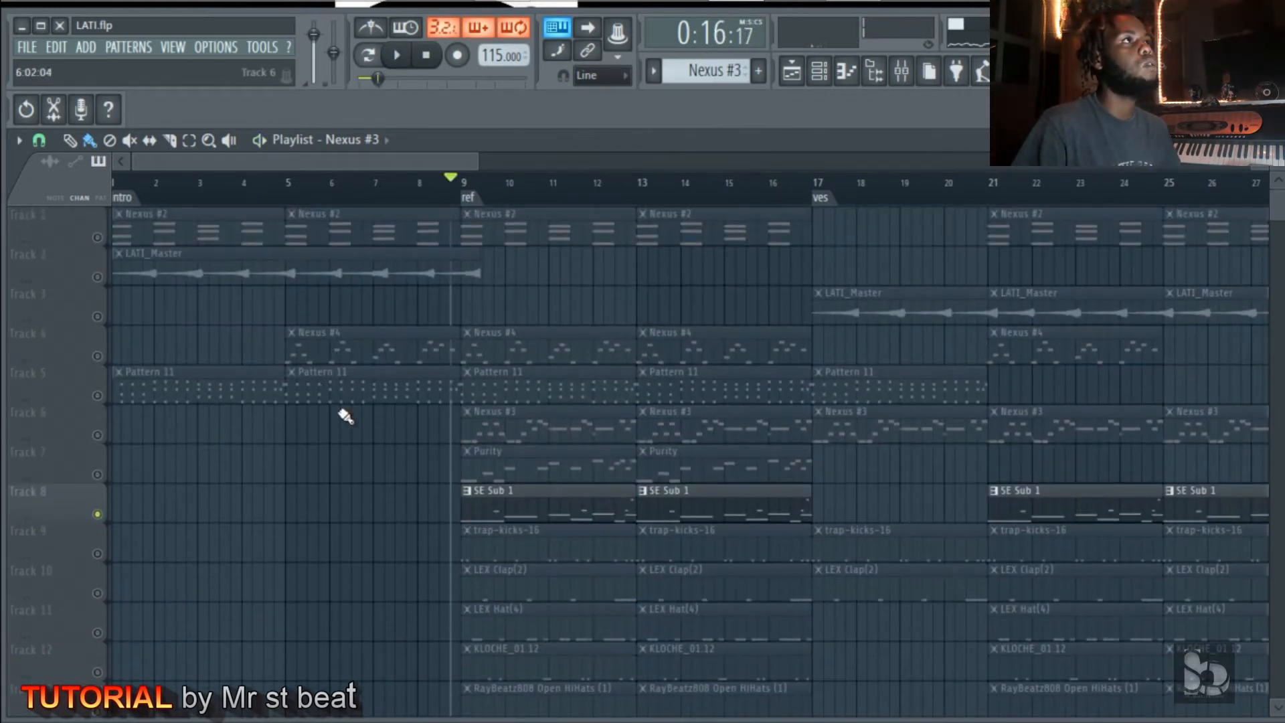
- Solo Track 7 (Purity), play it from just before bar 9, and examine its pattern in the piano roll
right_click(97, 475)
key(space)
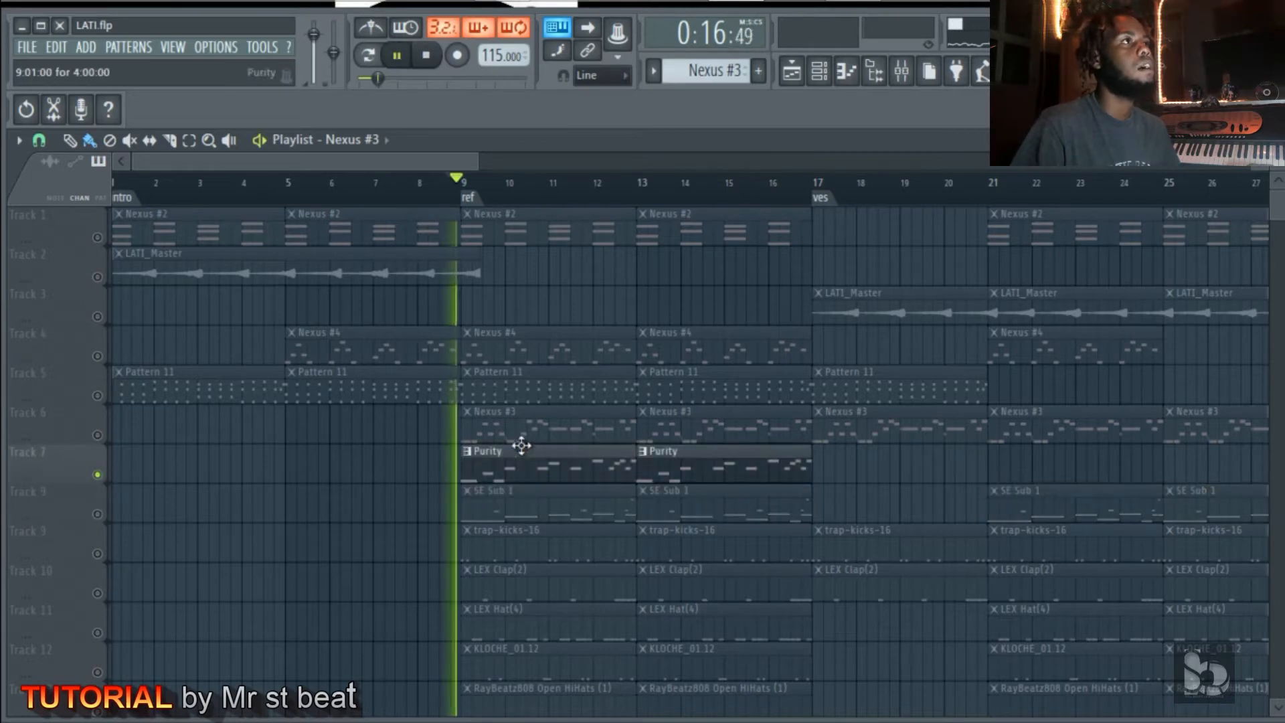
double_click(505, 474)
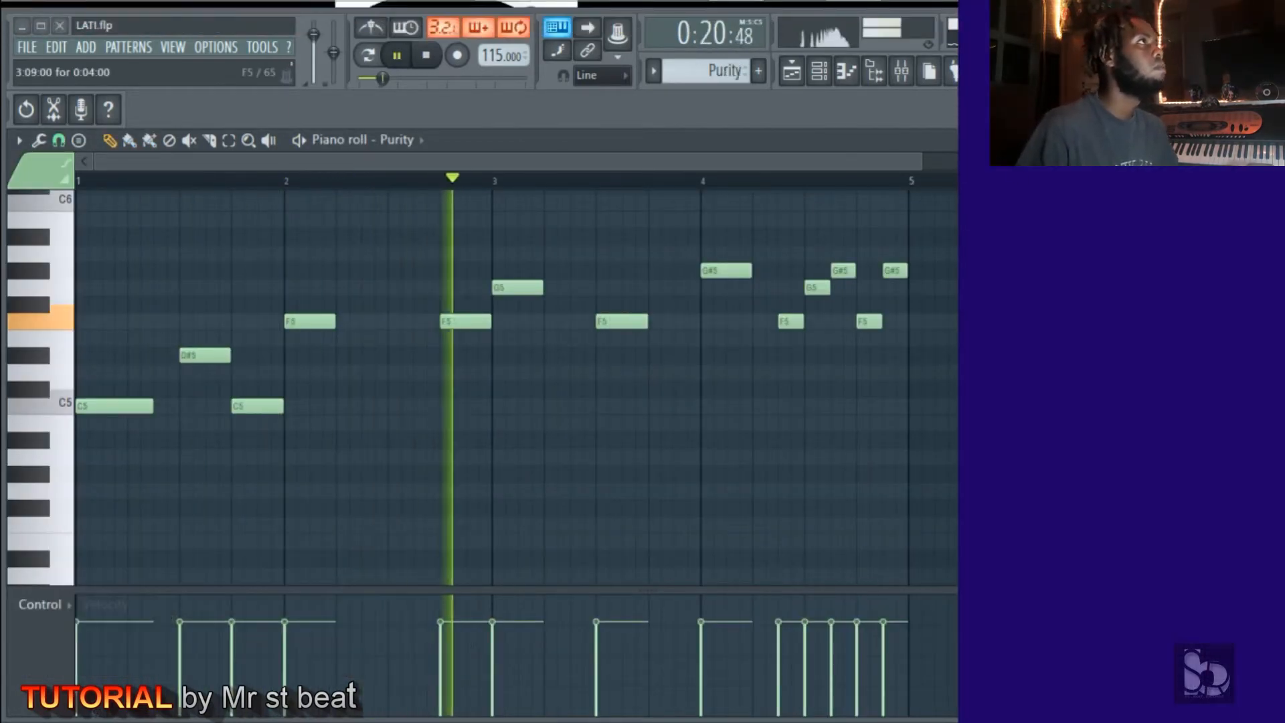
click(1271, 140)
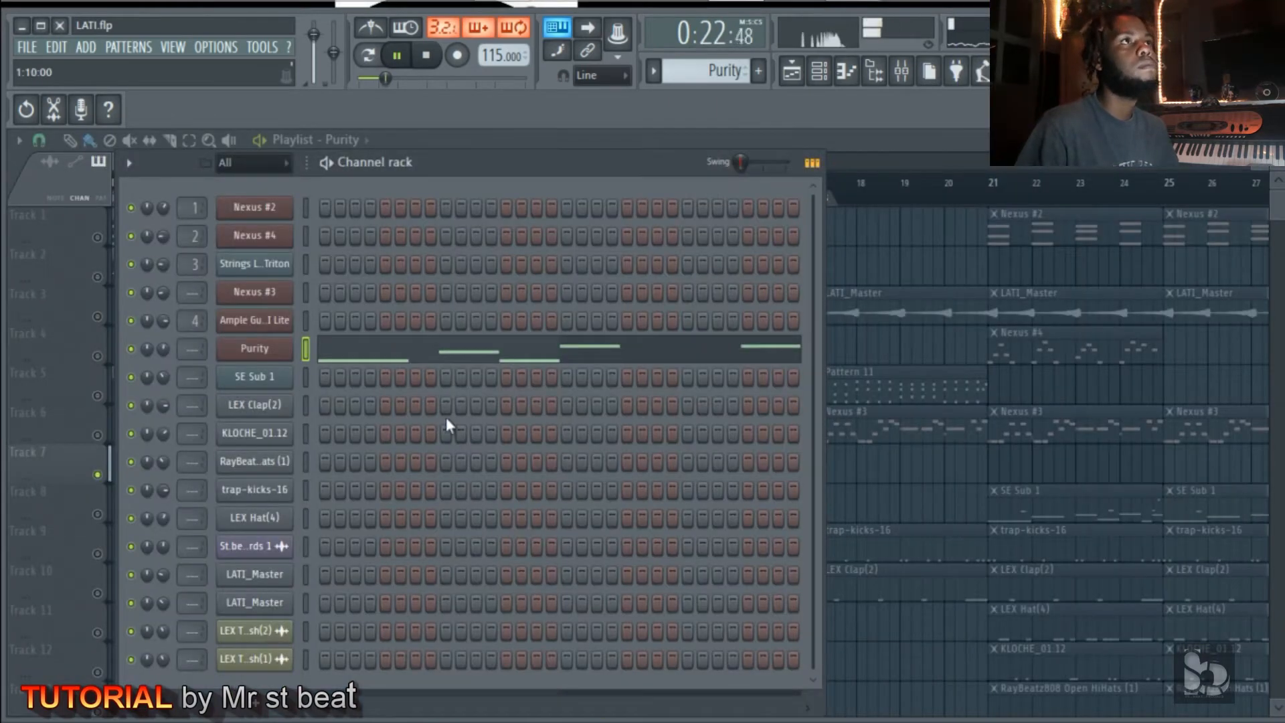
key(space)
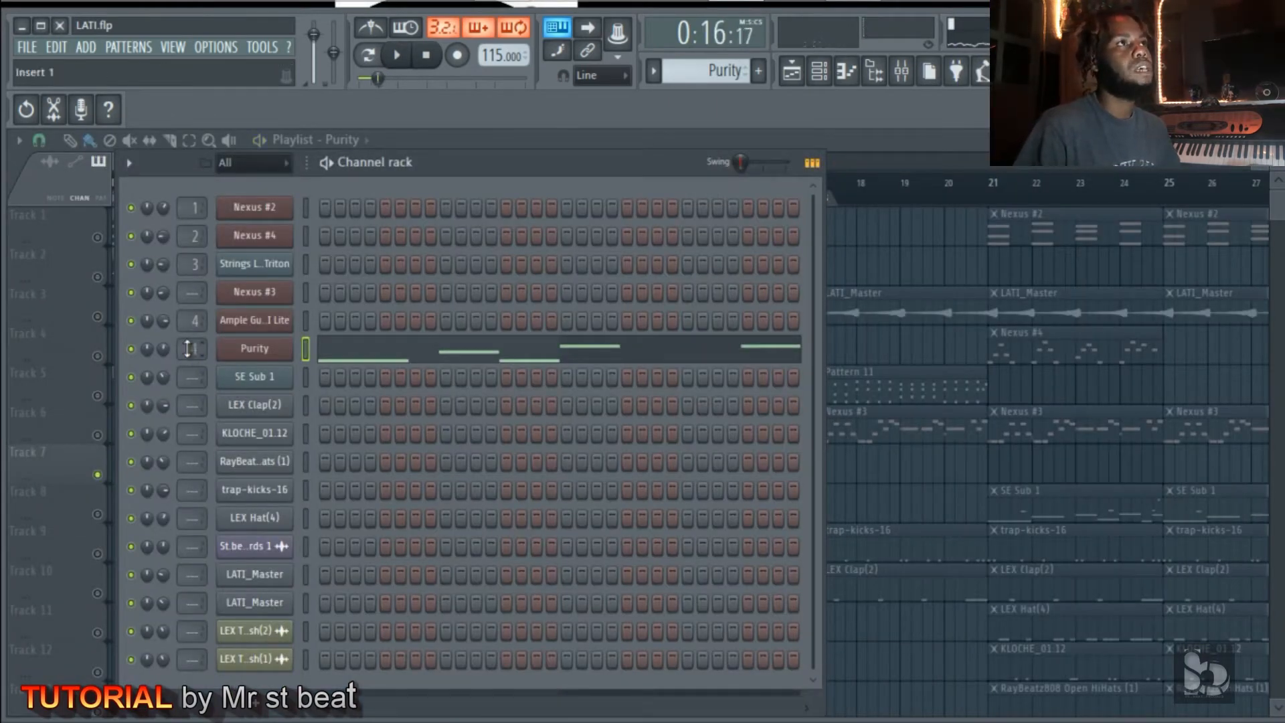
- Route the Purity channel to mixer Insert 5 and review its instrument preset and piano roll notes during playback
click(254, 348)
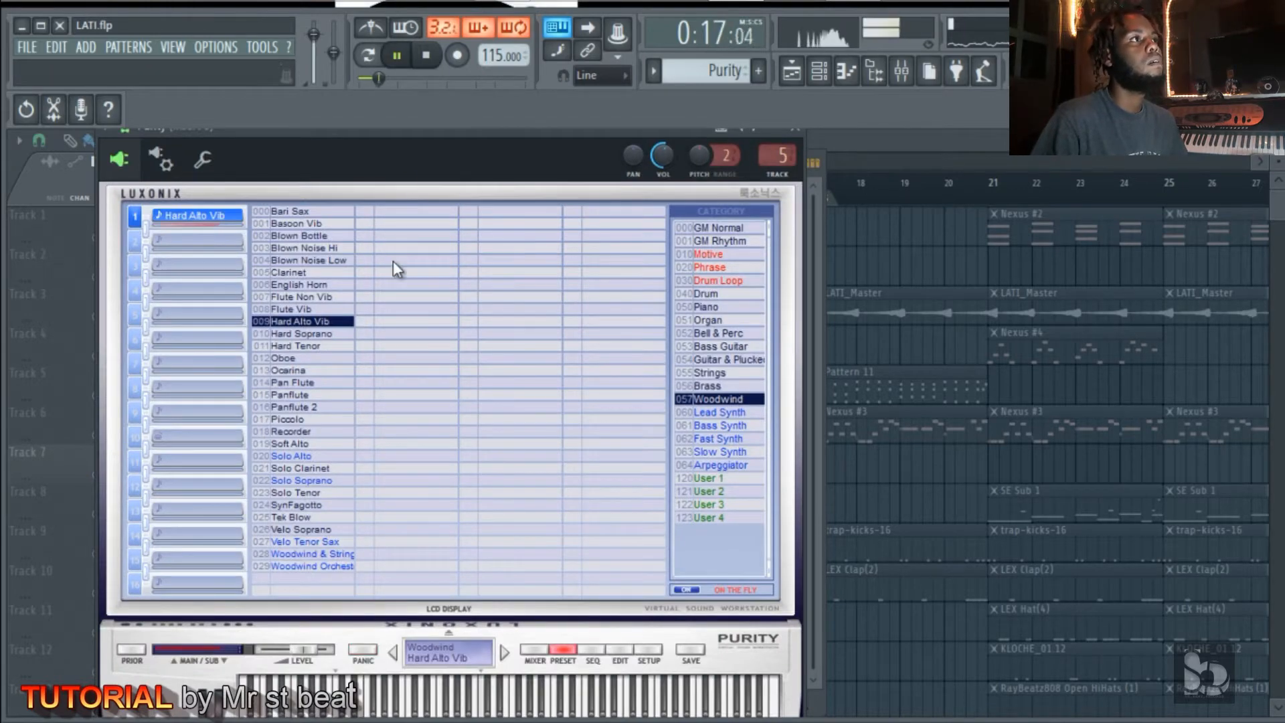
click(799, 142)
click(545, 361)
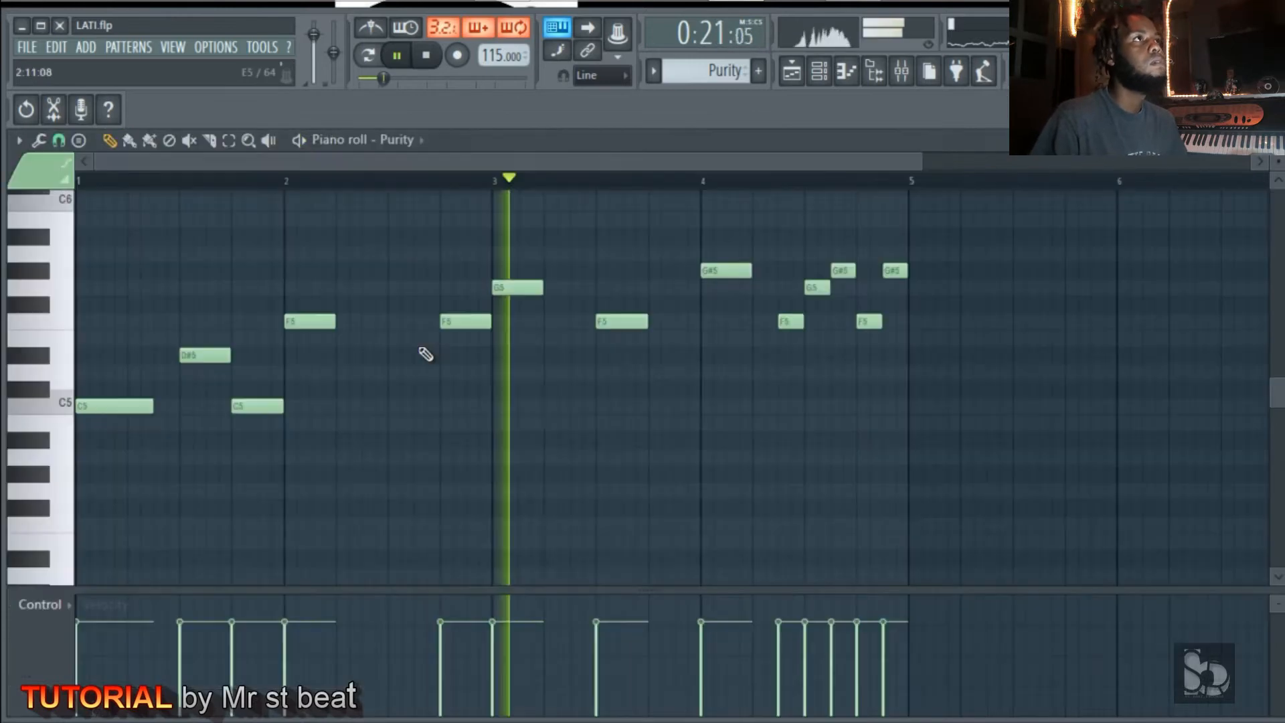
drag(924, 160, 1098, 159)
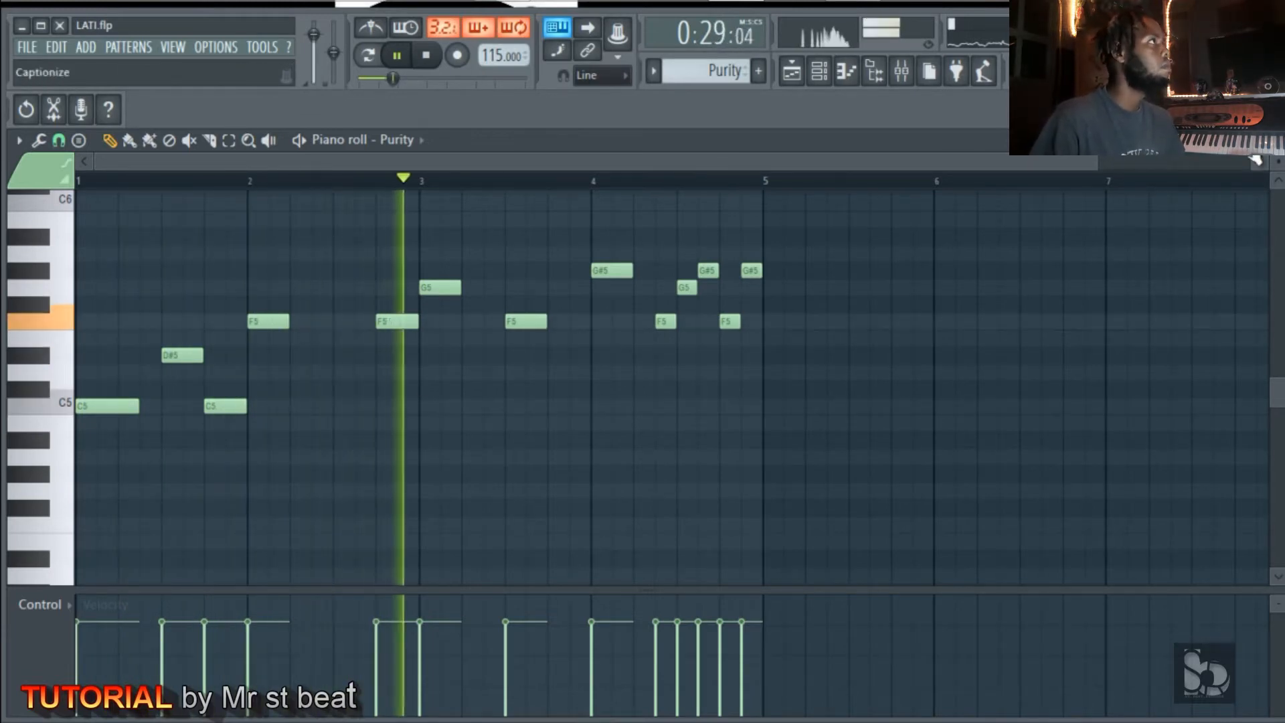
click(1271, 139)
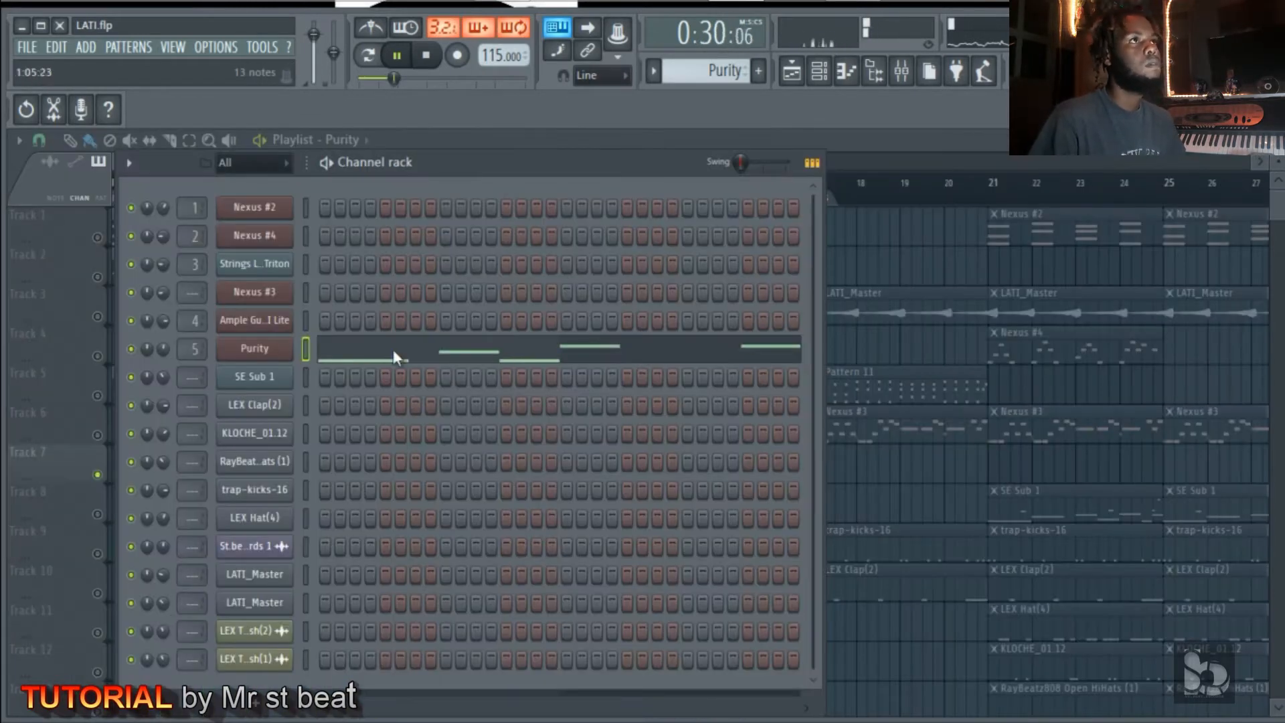
- Add Fruity Parametric EQ 2 in slot 1 of Insert 5 and lower band 1 to reduce the low frequencies
click(901, 70)
click(908, 260)
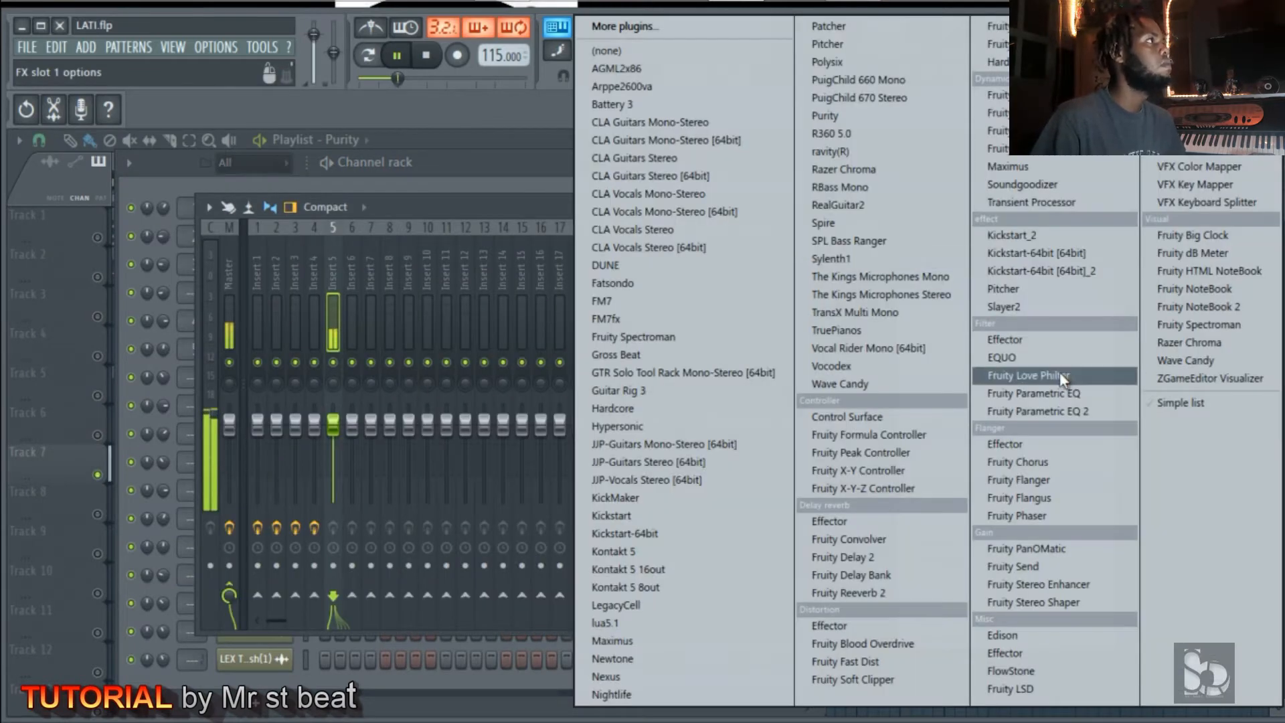
click(1044, 411)
drag(562, 482, 561, 646)
key(space)
drag(557, 592, 570, 483)
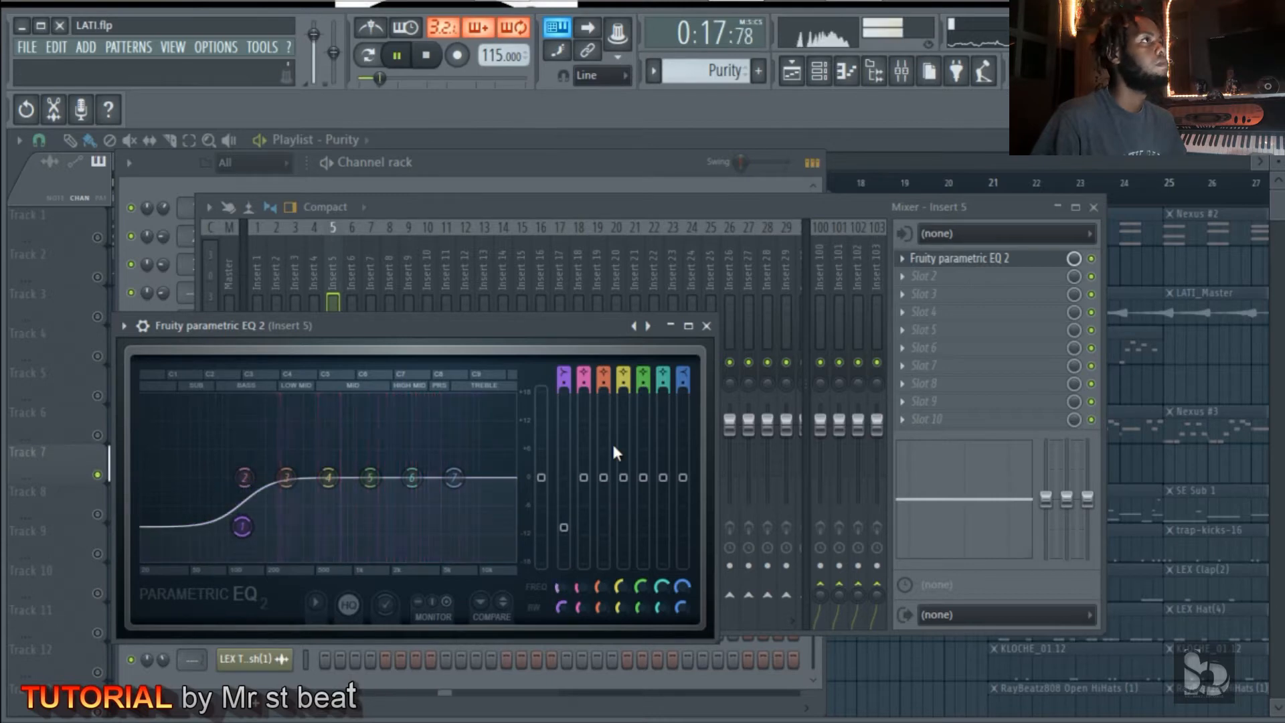
drag(563, 527, 563, 538)
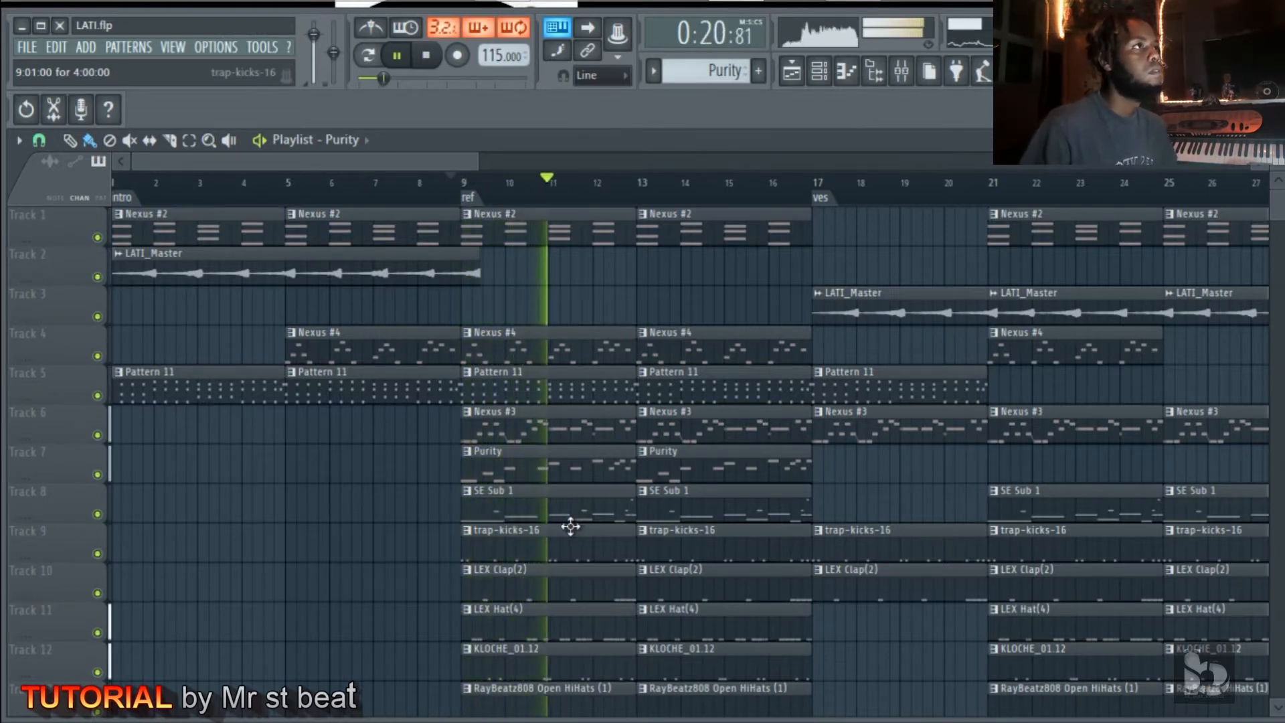
key(space)
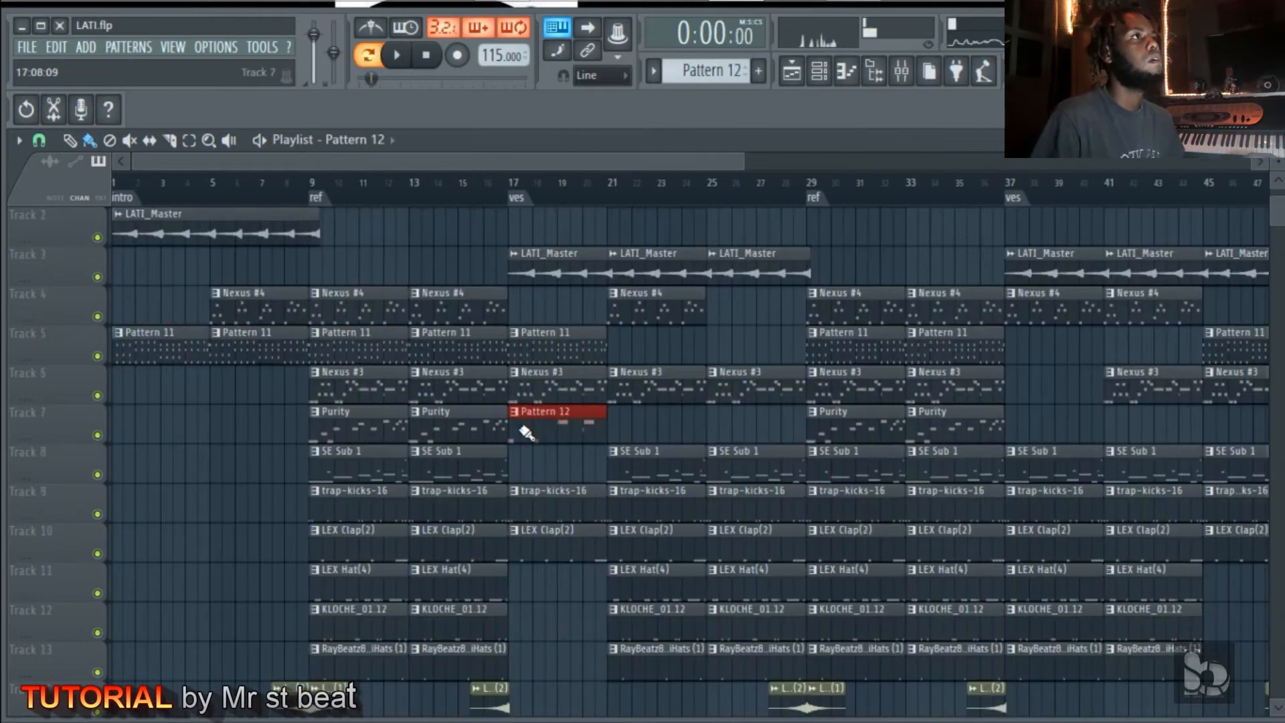
- Replace the Nexus #3 clips at bars 17, 21 and 25 on Track 6 with Pattern 12 clips
right_click(550, 394)
click(626, 424)
right_click(655, 393)
right_click(722, 393)
drag(659, 418, 646, 378)
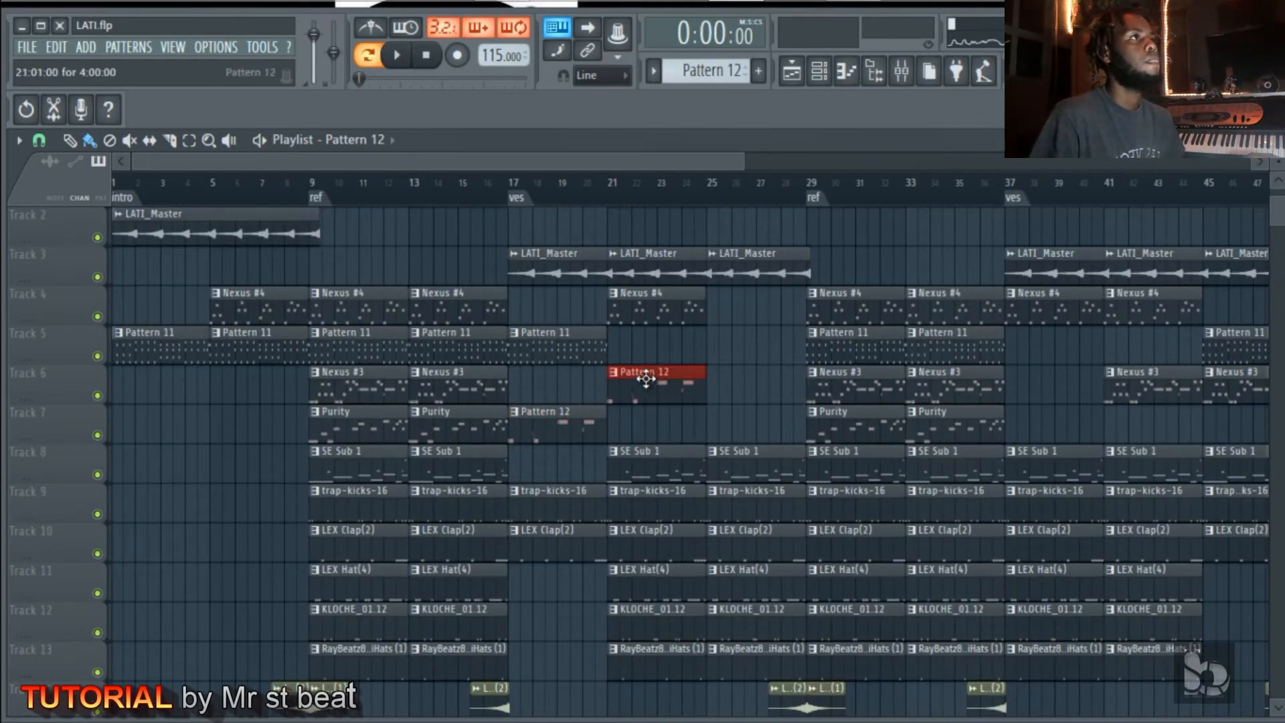
drag(541, 428, 535, 385)
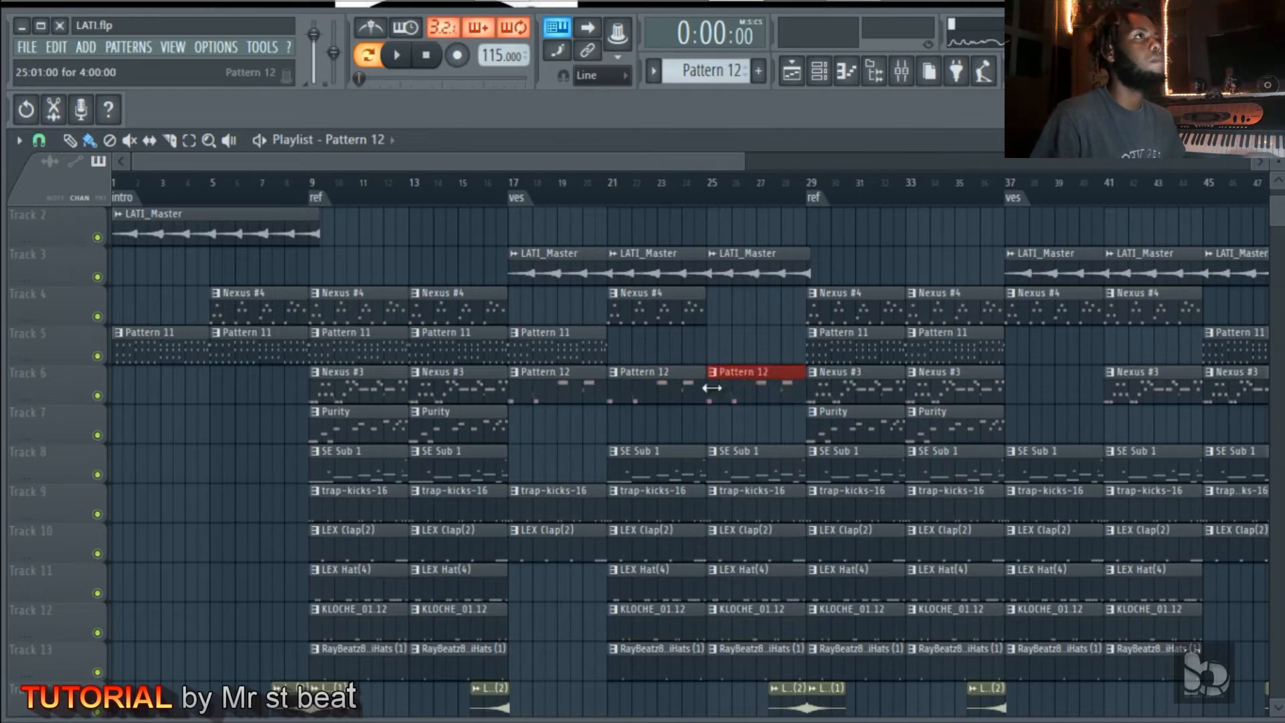
- Play the song from just before bar 17 and place a Nexus #2 clip at bar 17 on Track 1
key(space)
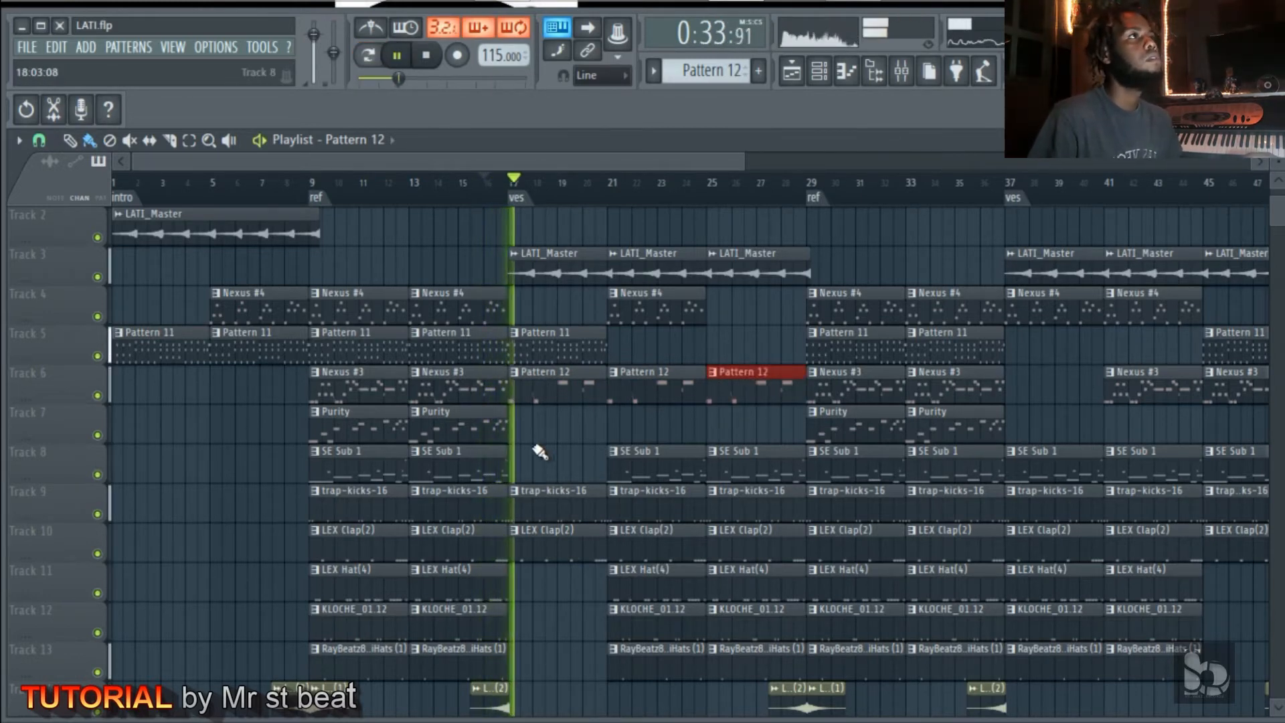
scroll(587, 445, up, 1)
click(467, 225)
click(524, 238)
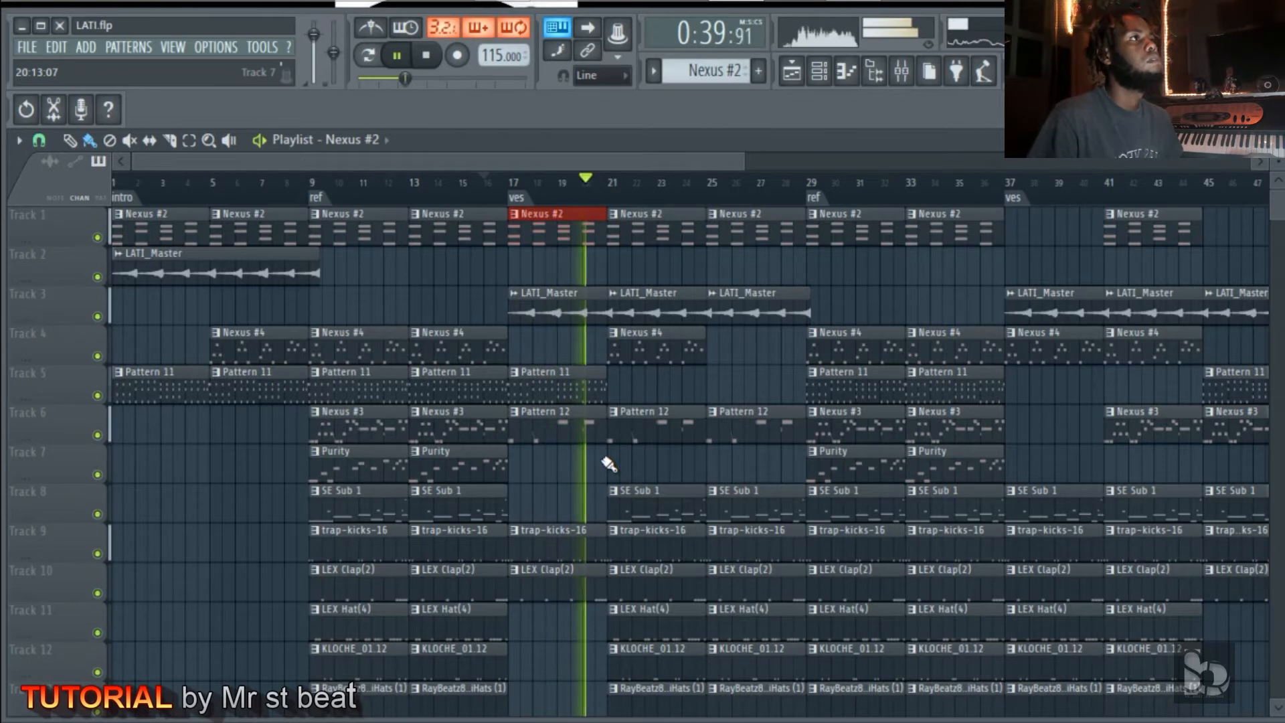
scroll(608, 464, down, 1)
scroll(612, 481, down, 1)
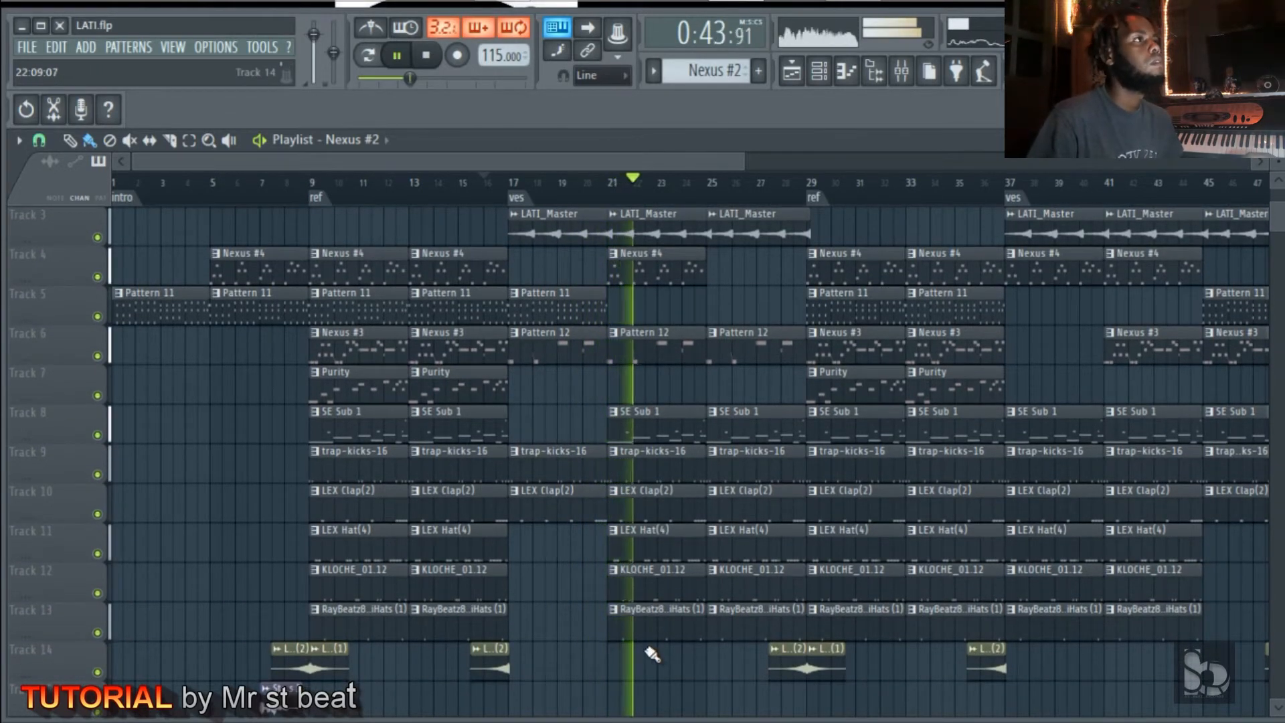
scroll(642, 582, down, 3)
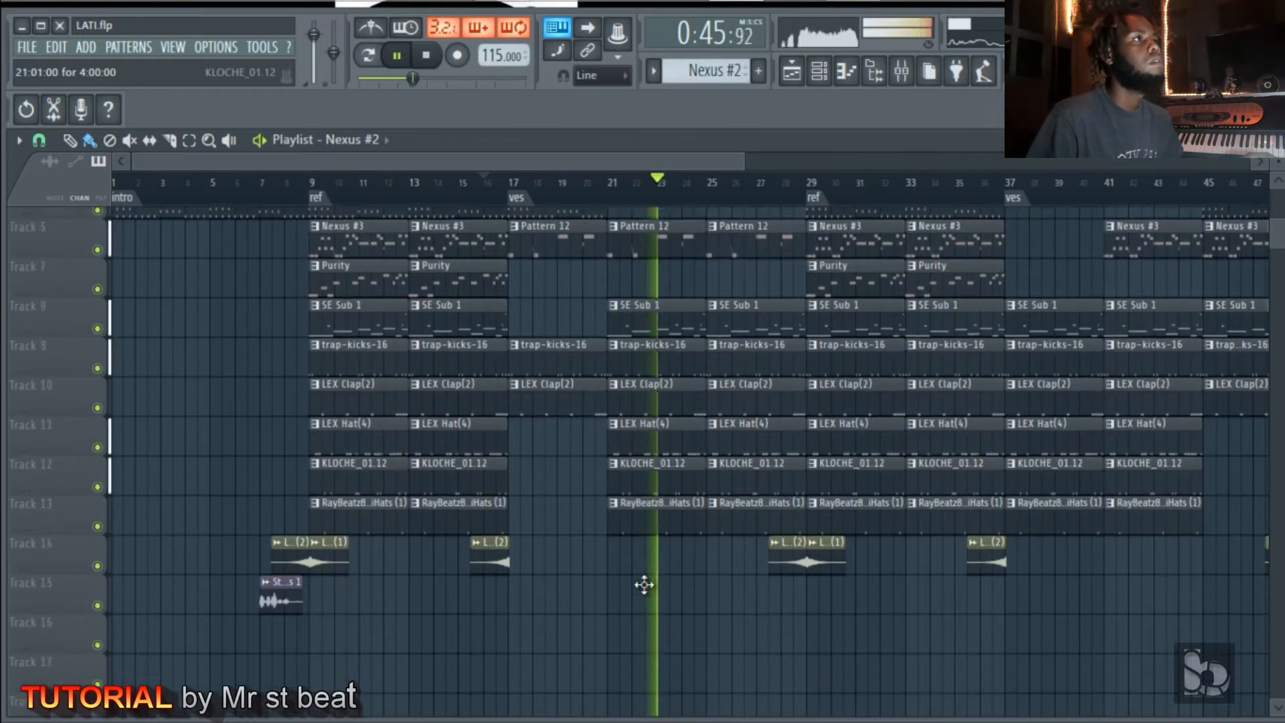
scroll(650, 588, up, 3)
scroll(647, 586, up, 2)
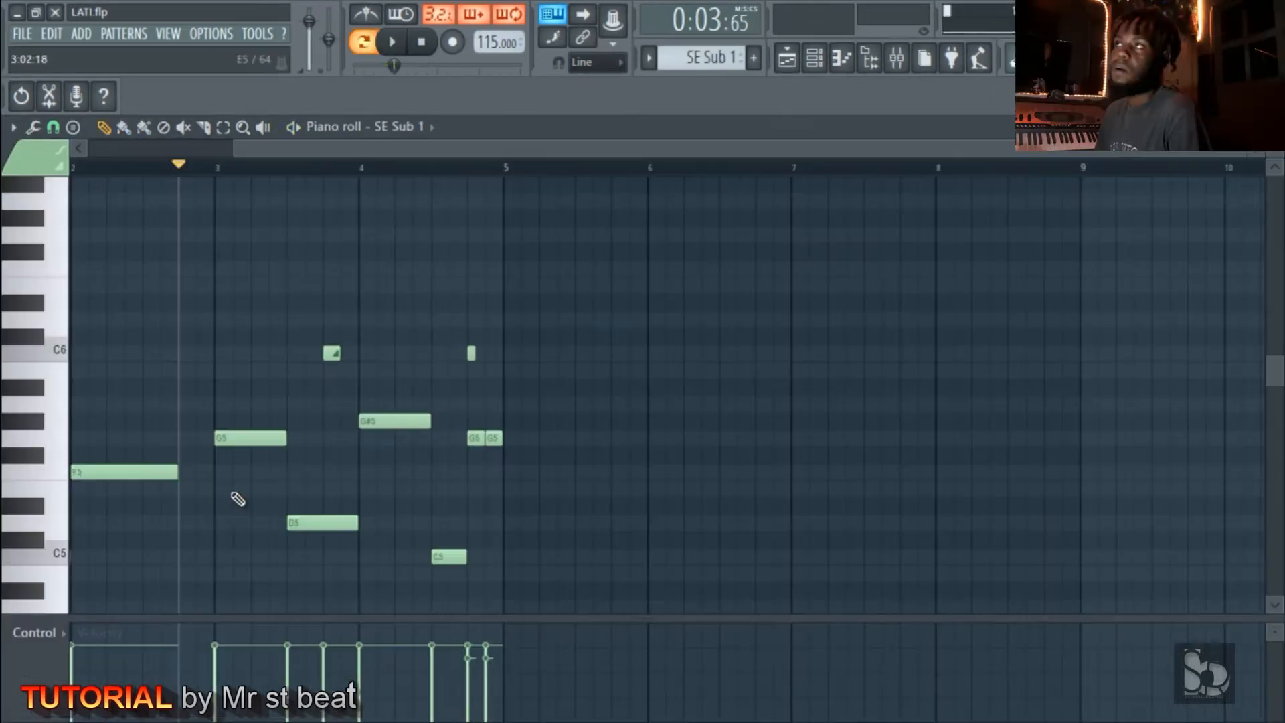
- Play the SE Sub 1 pattern and examine its bass notes and slides in the piano roll
drag(517, 154, 375, 164)
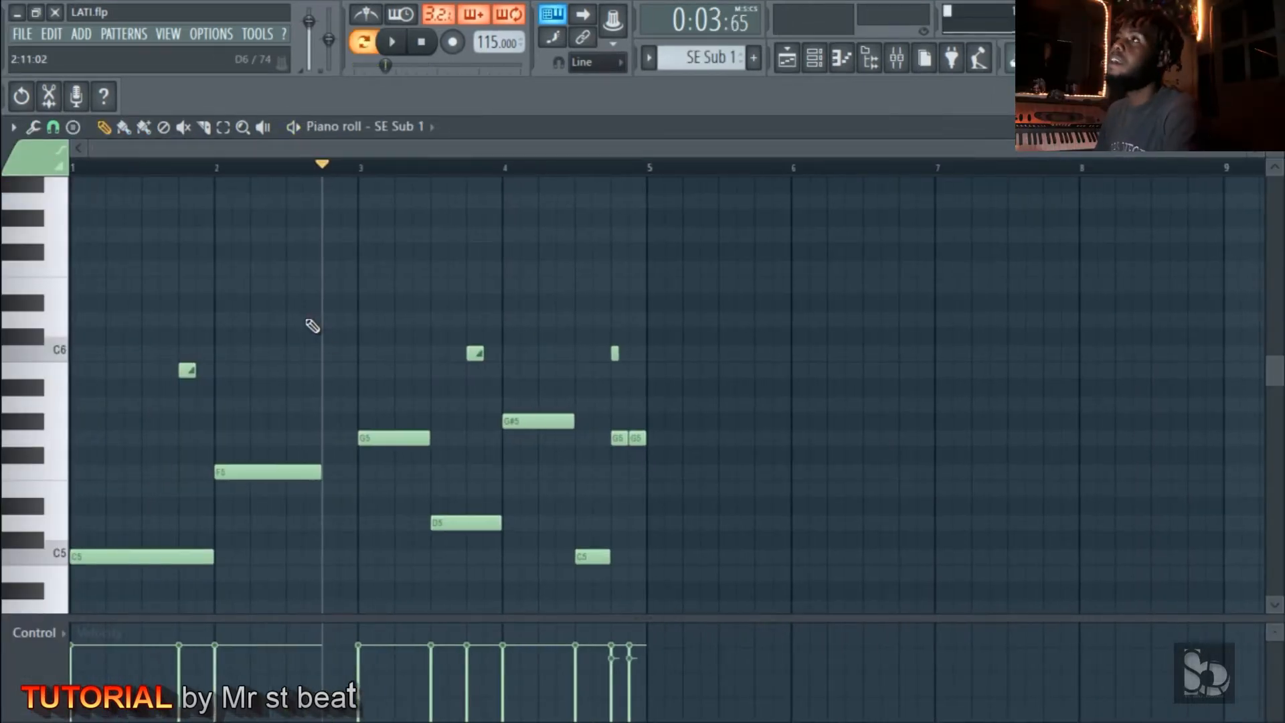
scroll(642, 221, up, 3)
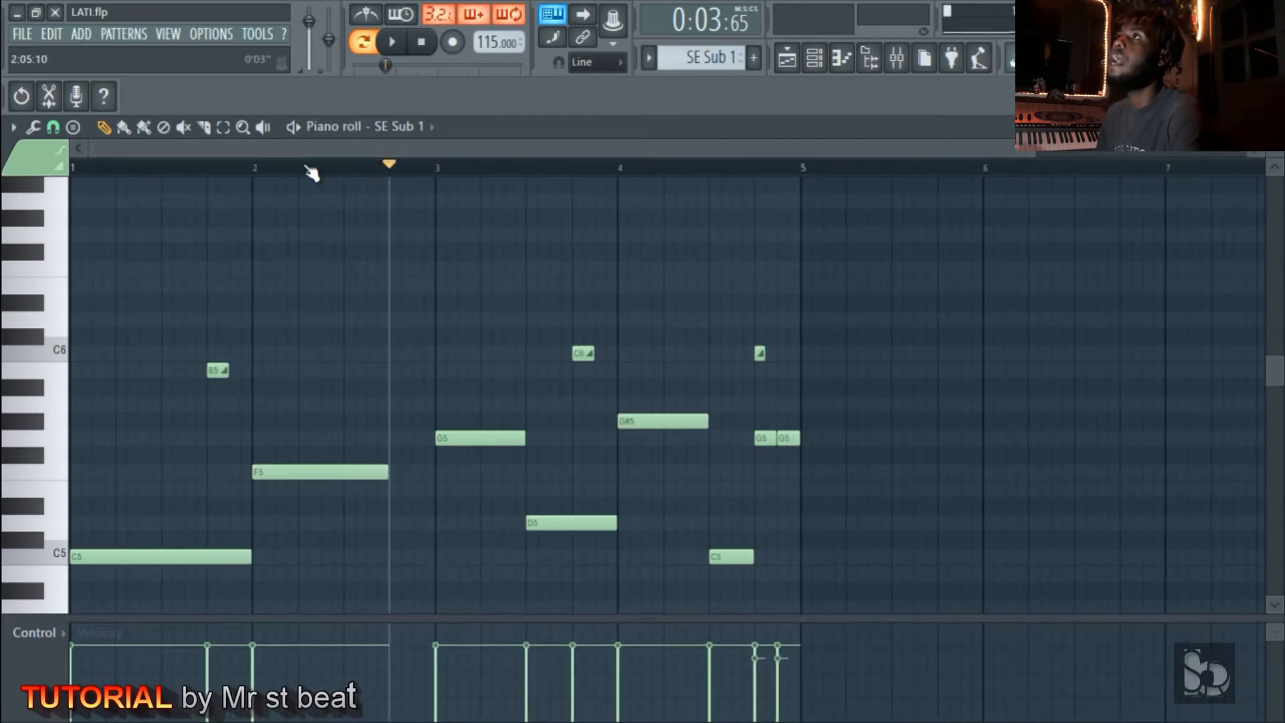
click(401, 50)
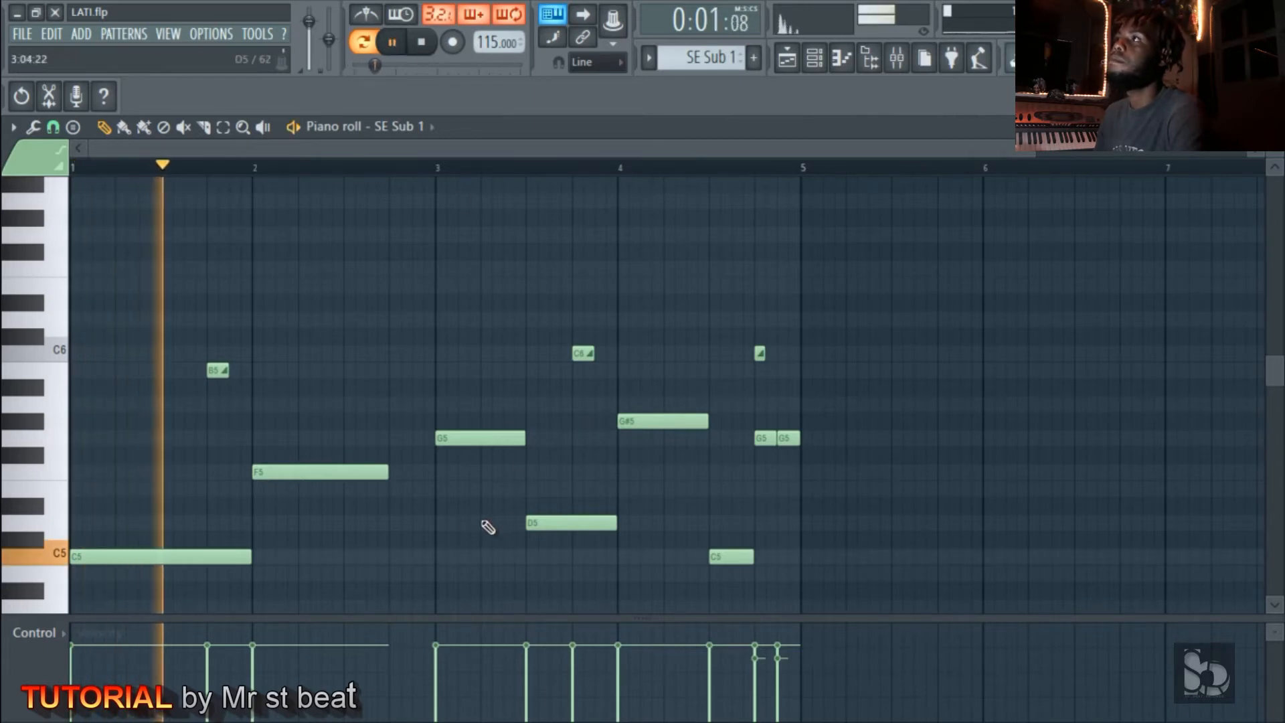
scroll(435, 522, down, 1)
scroll(407, 518, down, 2)
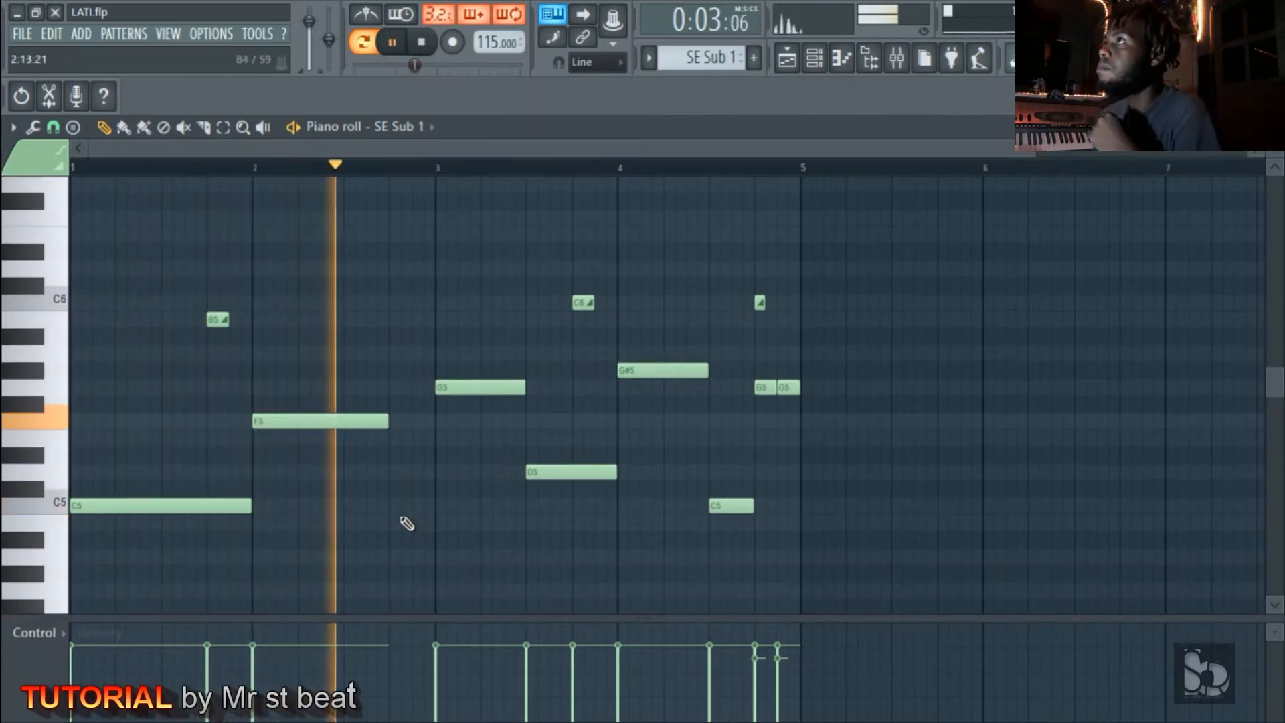
scroll(980, 186, up, 3)
scroll(1119, 272, down, 1)
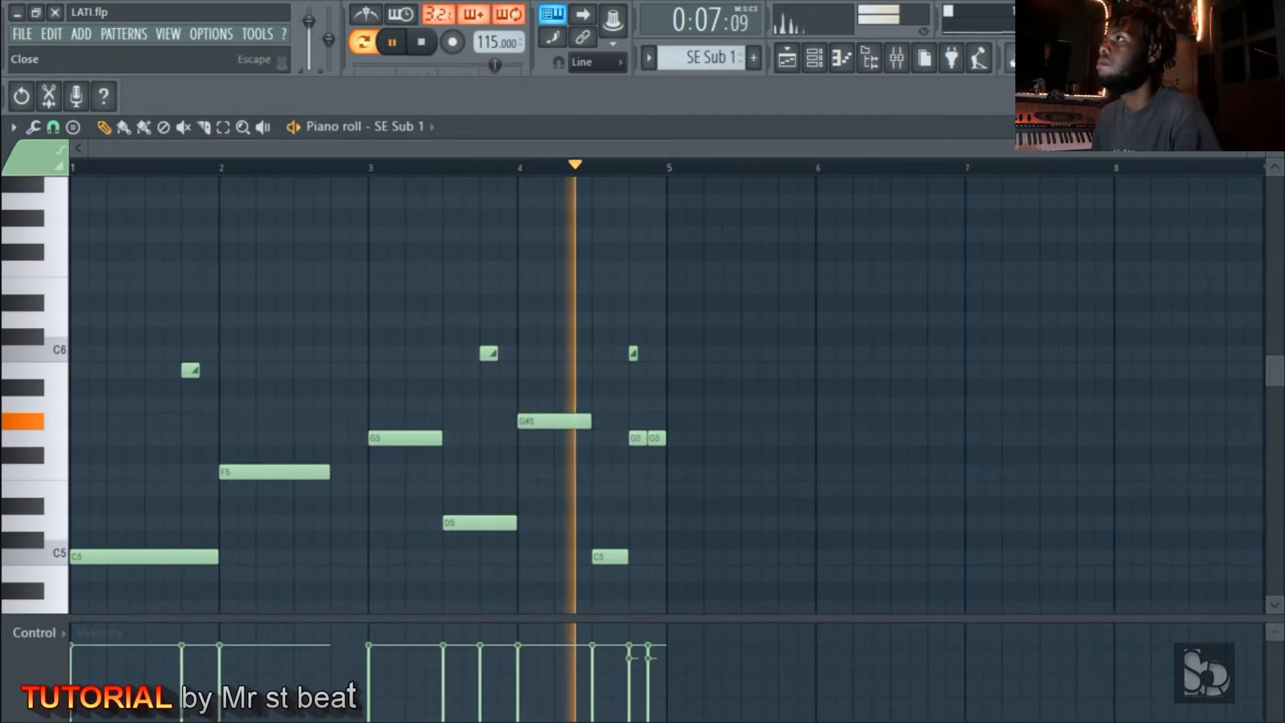
key(space)
click(1274, 127)
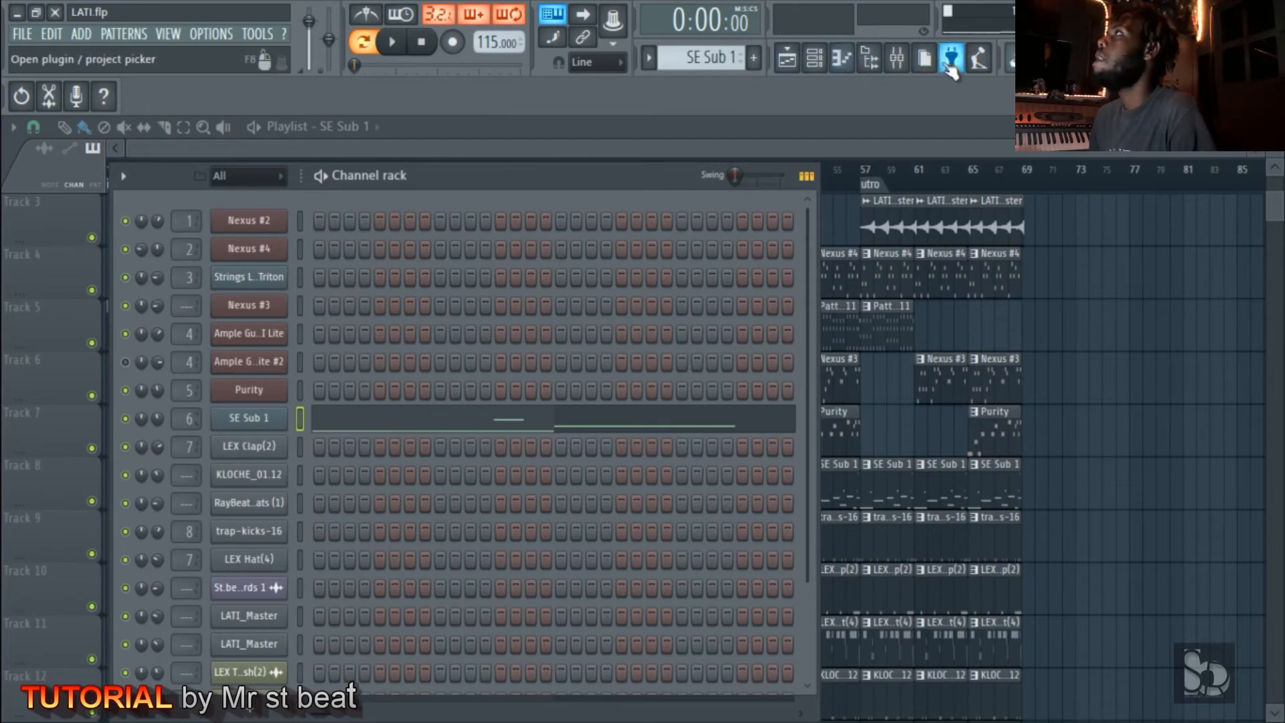
- Review the Fruity Parametric EQ 2 curve on mixer Insert 6 for the SE Sub 1 bass, then close the mixer
click(898, 62)
click(210, 258)
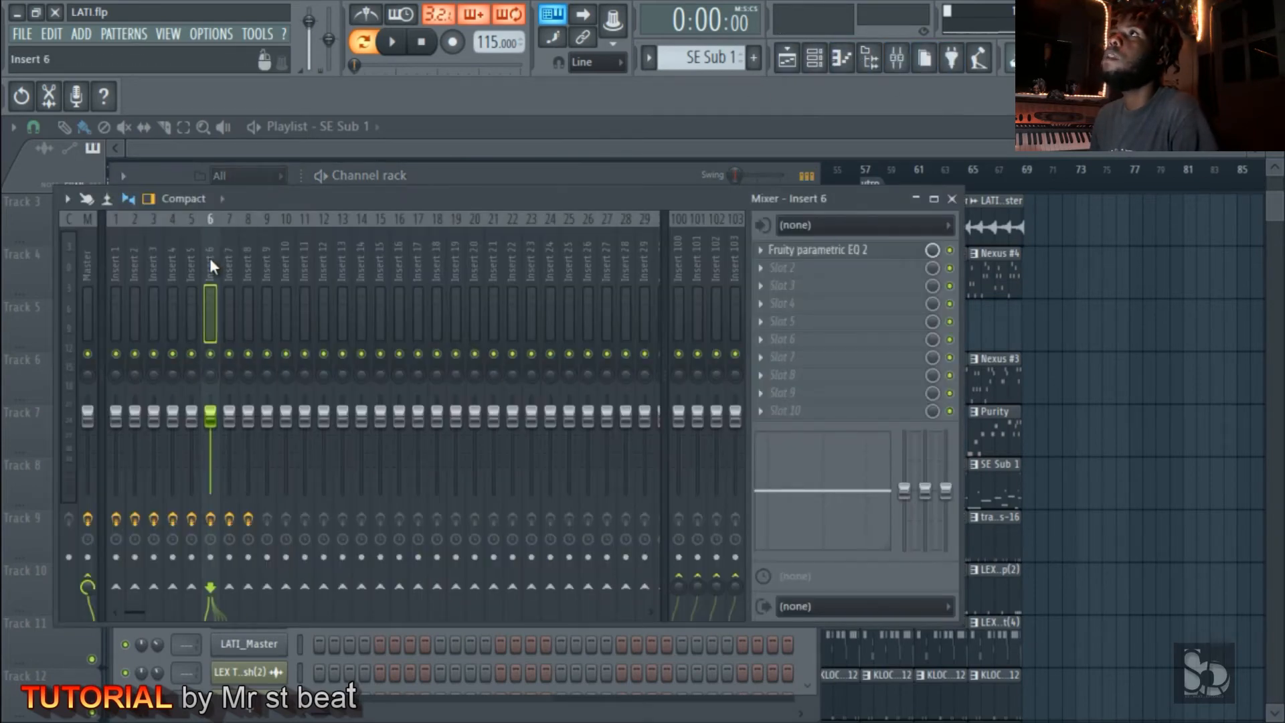
key(space)
key(space)
click(868, 250)
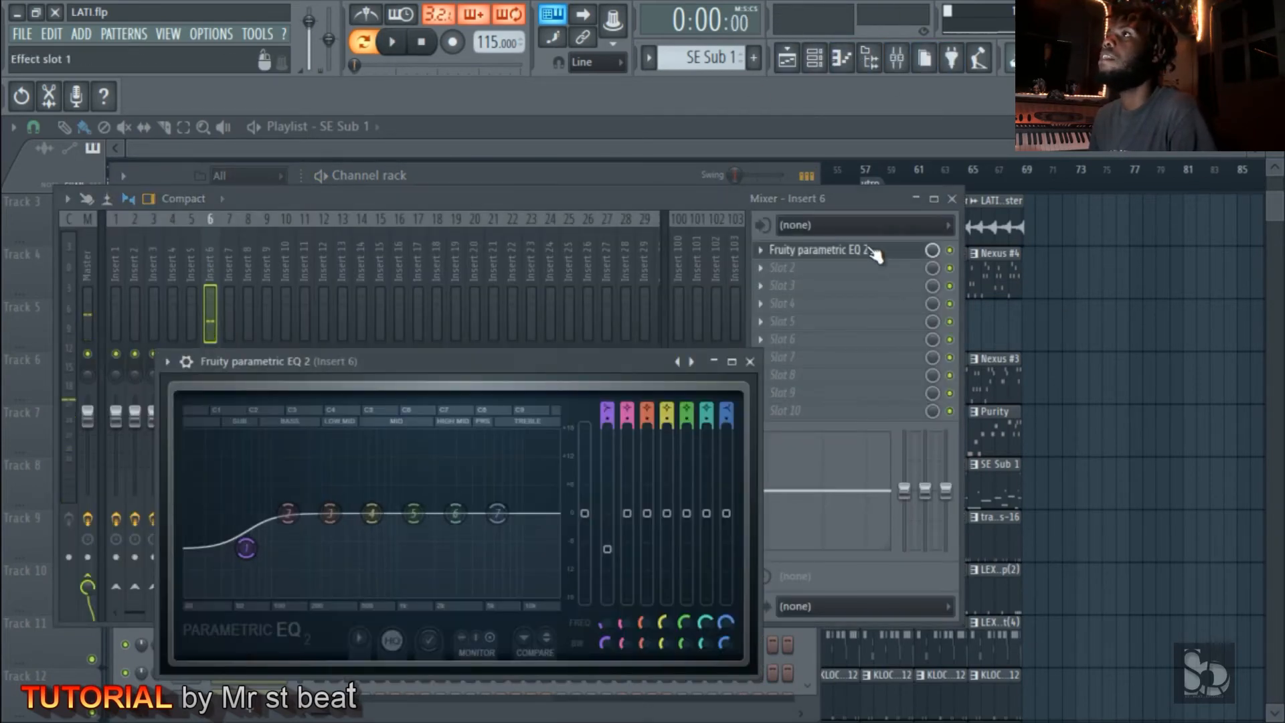
click(869, 251)
click(951, 199)
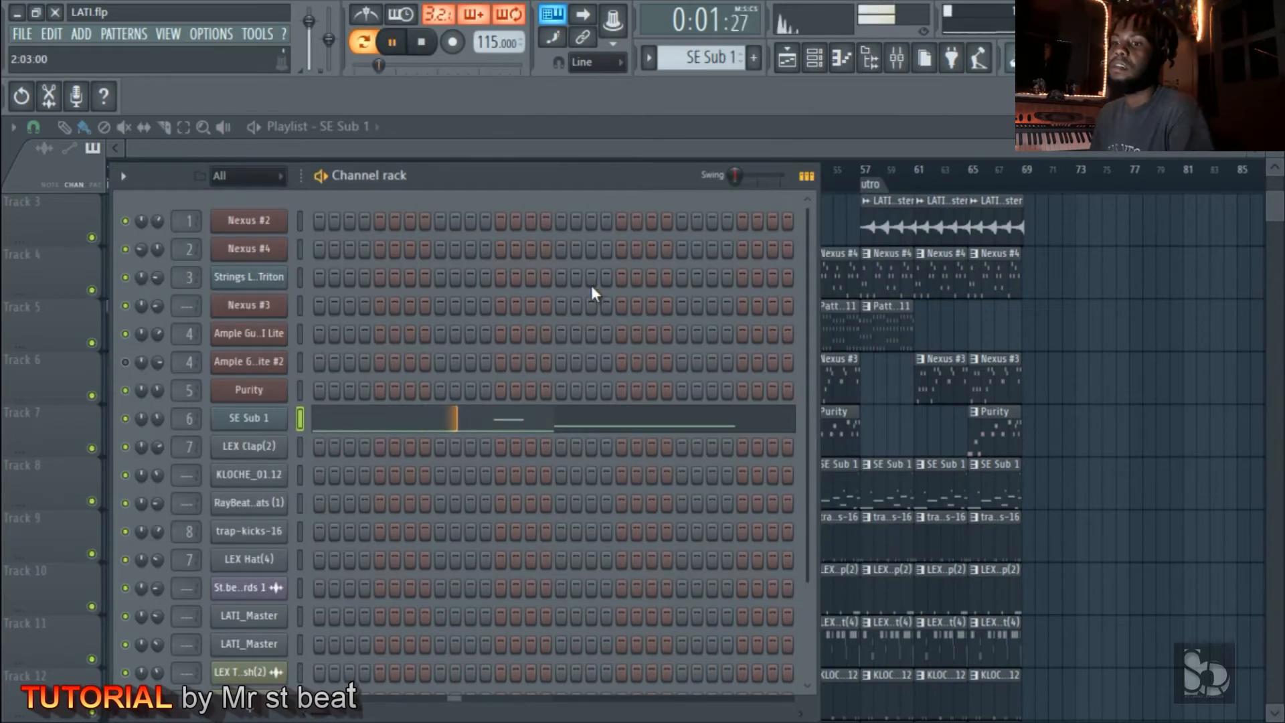
- Reopen the SE Sub 1 clip from Track 8 in the piano roll, replay its notes and return to the playlist
key(F6)
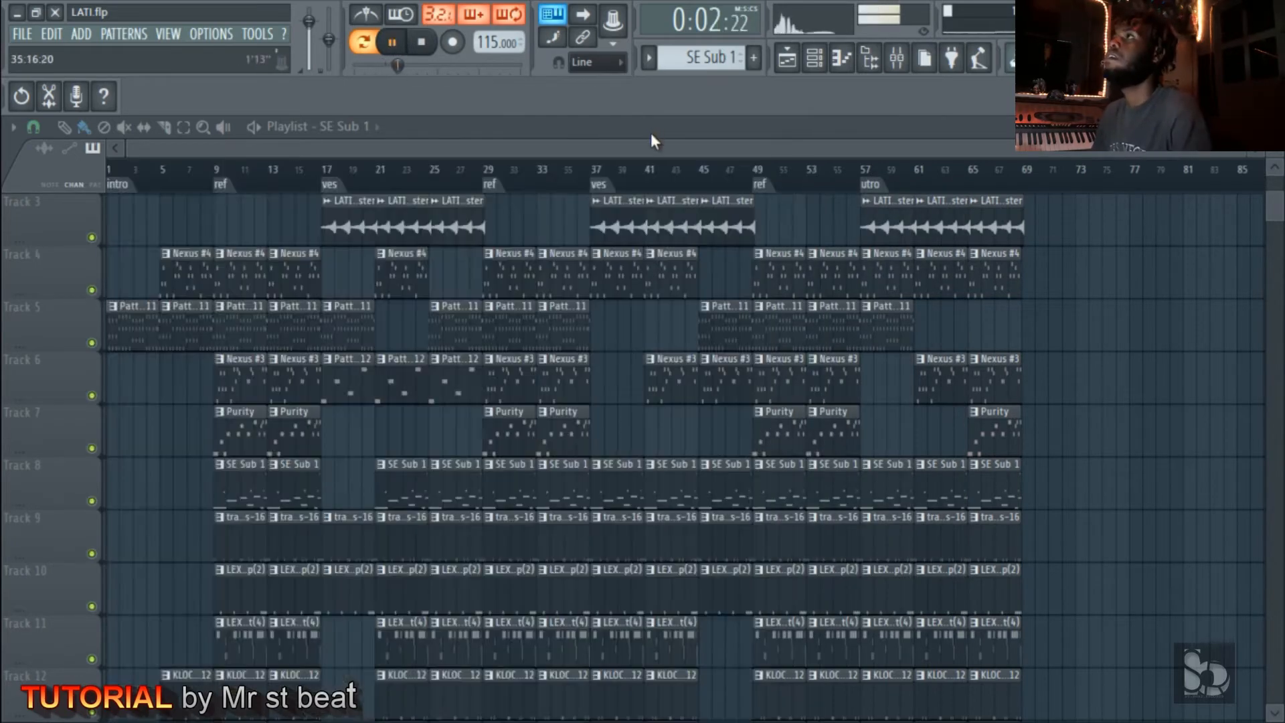
double_click(253, 487)
key(space)
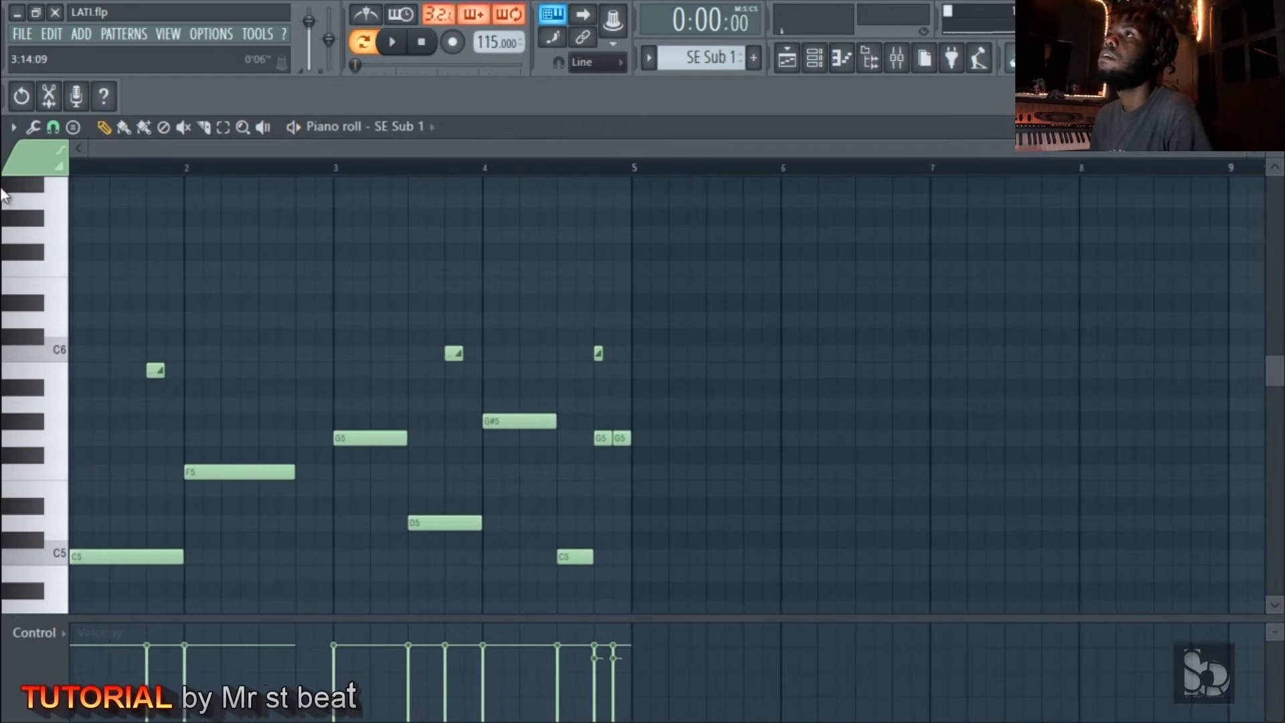
key(space)
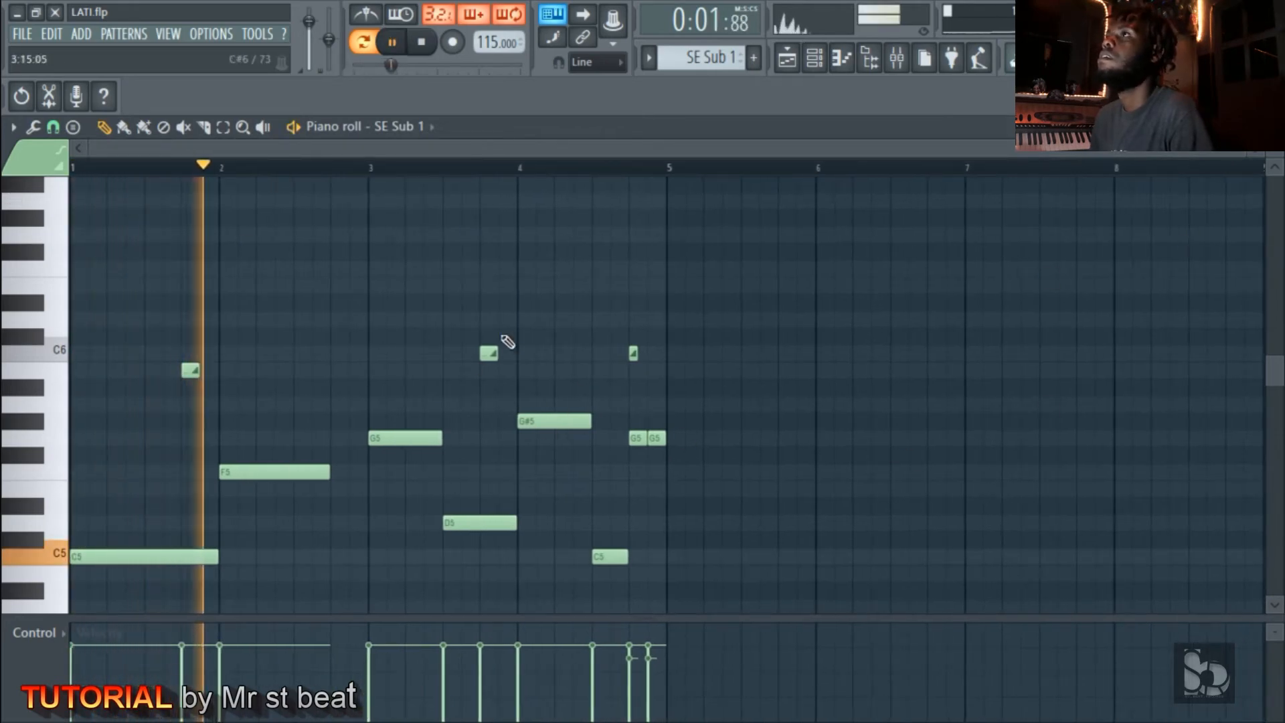
click(452, 166)
scroll(627, 468, up, 3)
scroll(677, 451, down, 3)
key(space)
click(1273, 127)
click(703, 132)
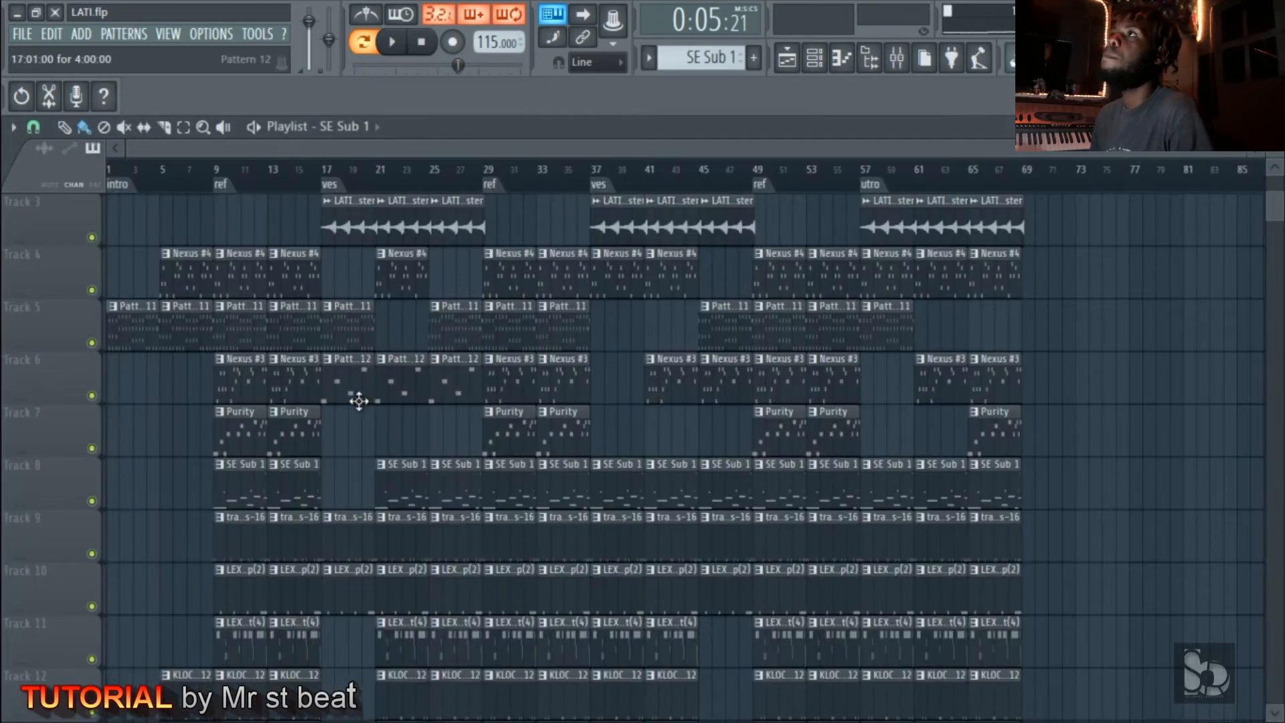
- Open the trap-kicks-16 clip from Track 9 in the piano roll and play its kick pattern
double_click(243, 547)
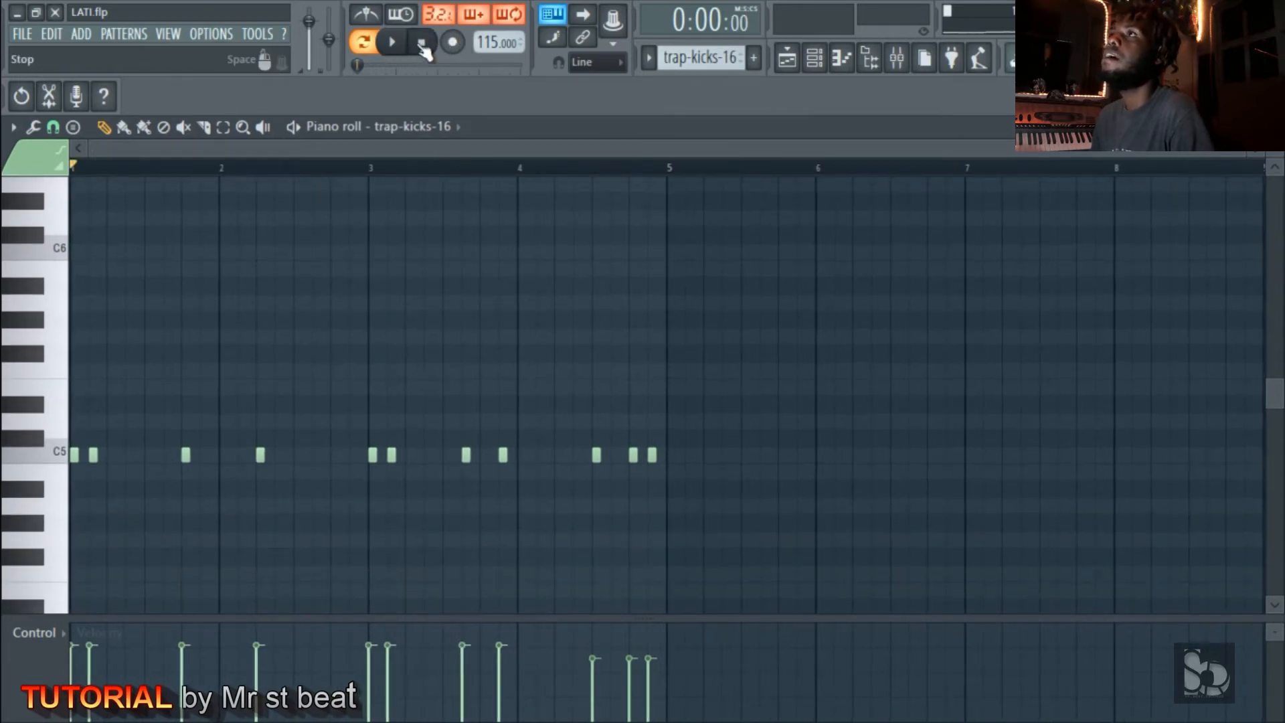
key(space)
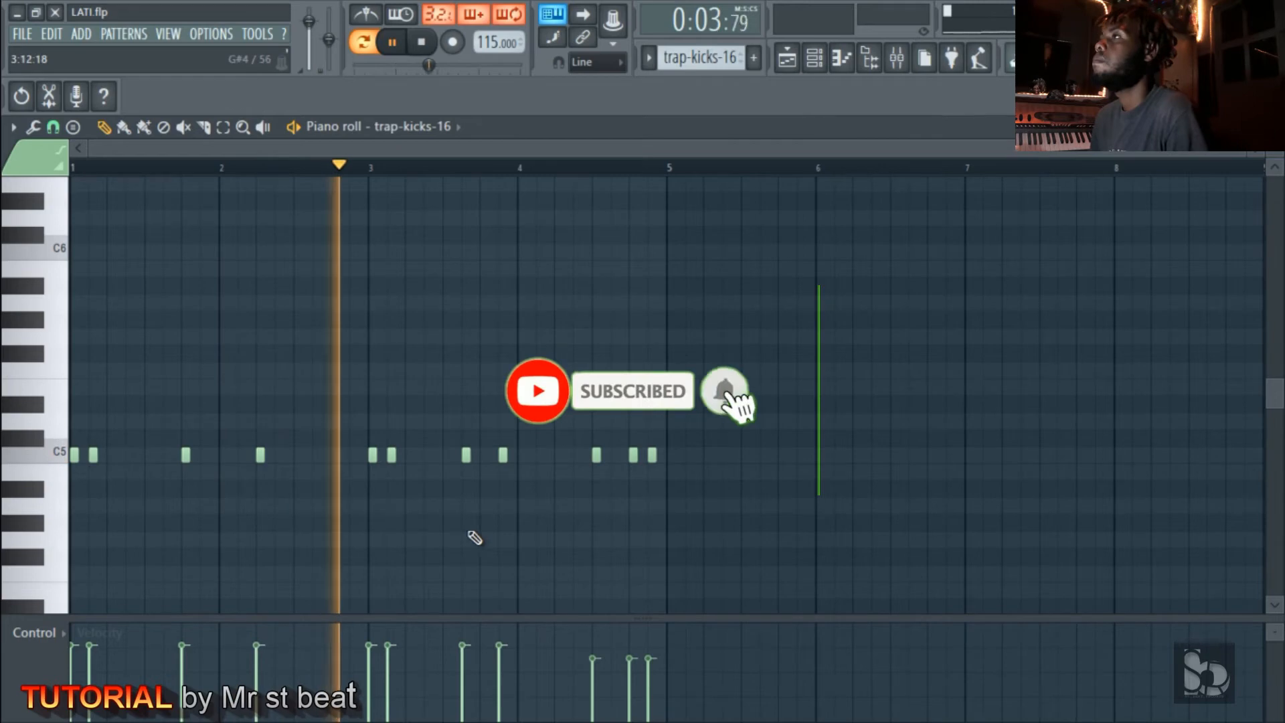
click(1270, 126)
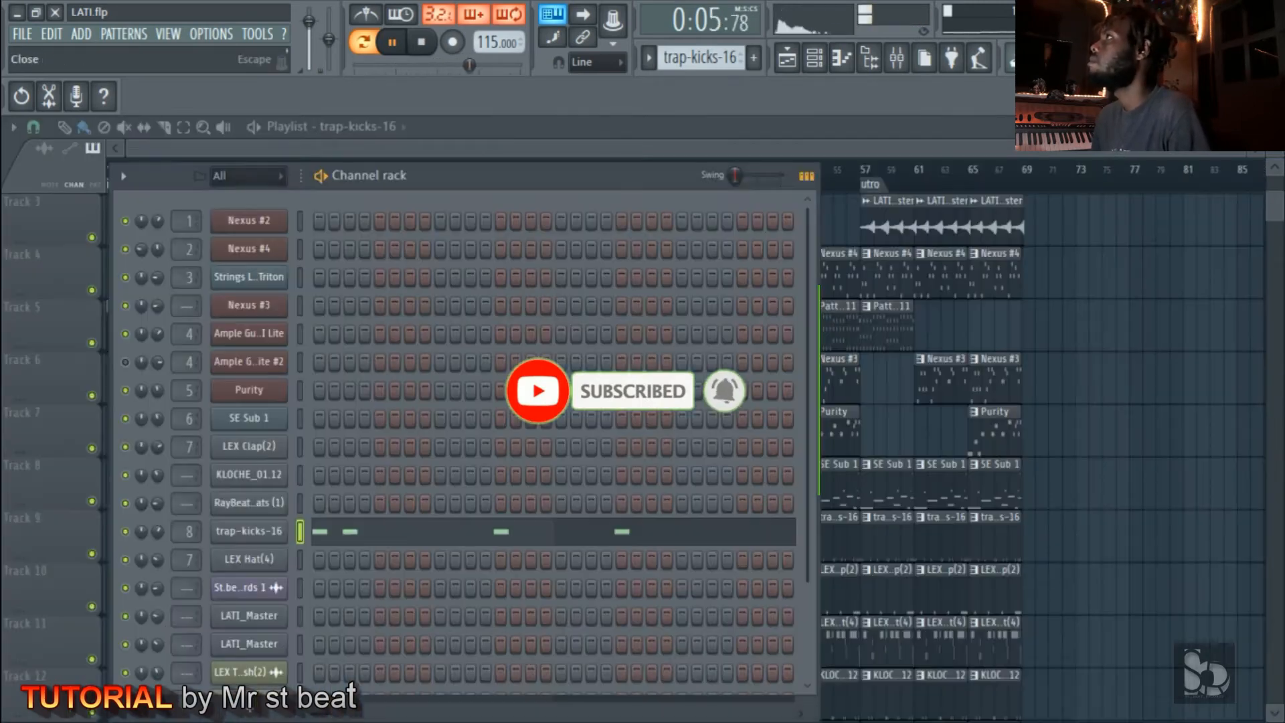
- Review the Fruity Parametric EQ 2 curve on mixer Insert 8 for the kick and close the mixer
key(F9)
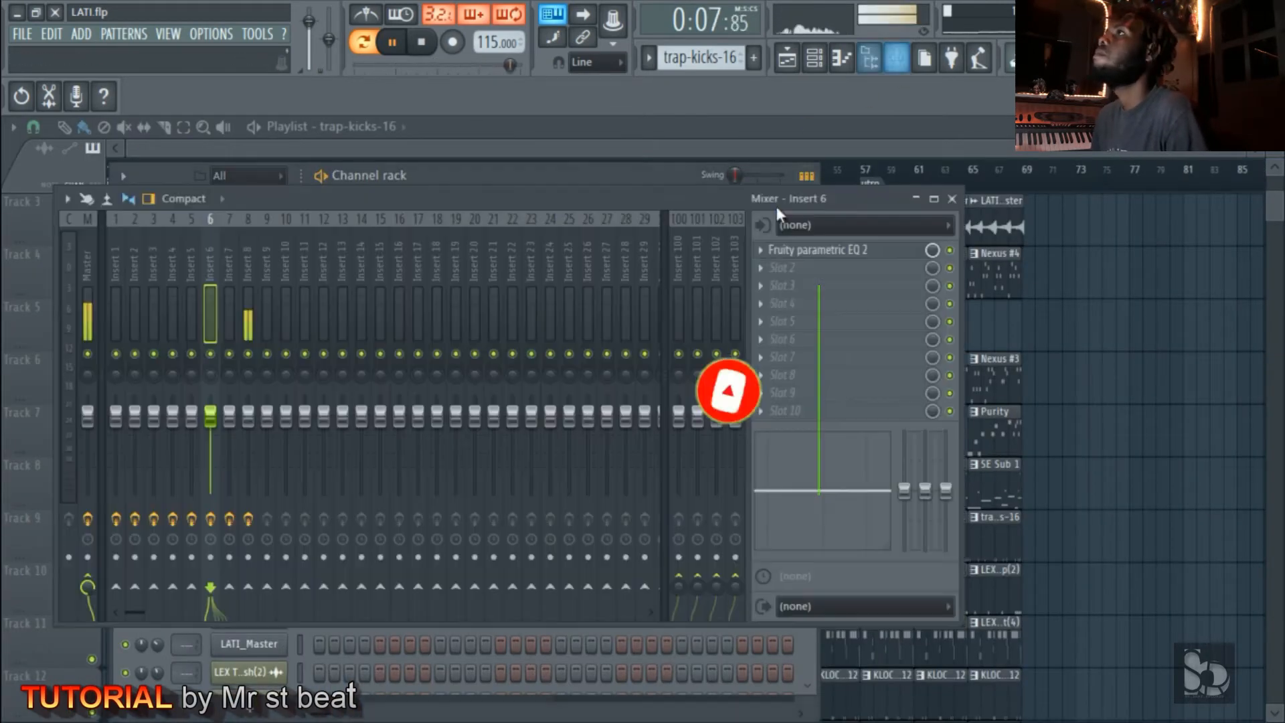
click(250, 255)
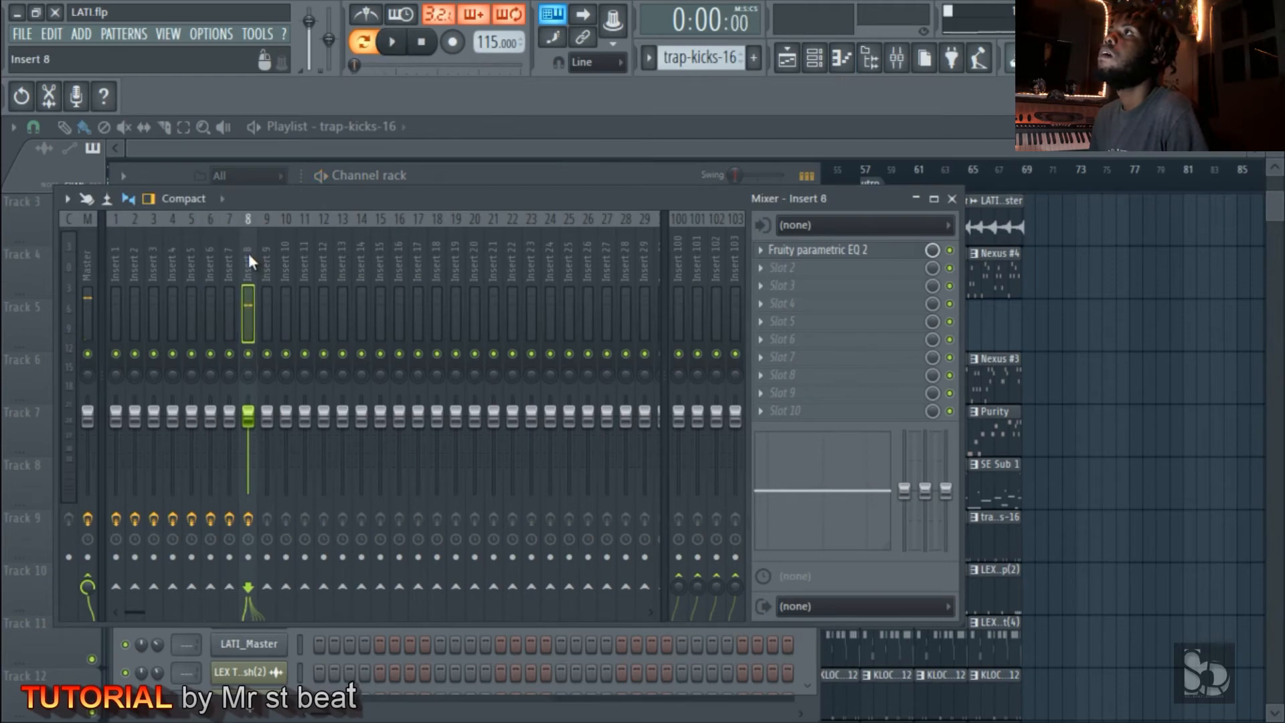
click(837, 251)
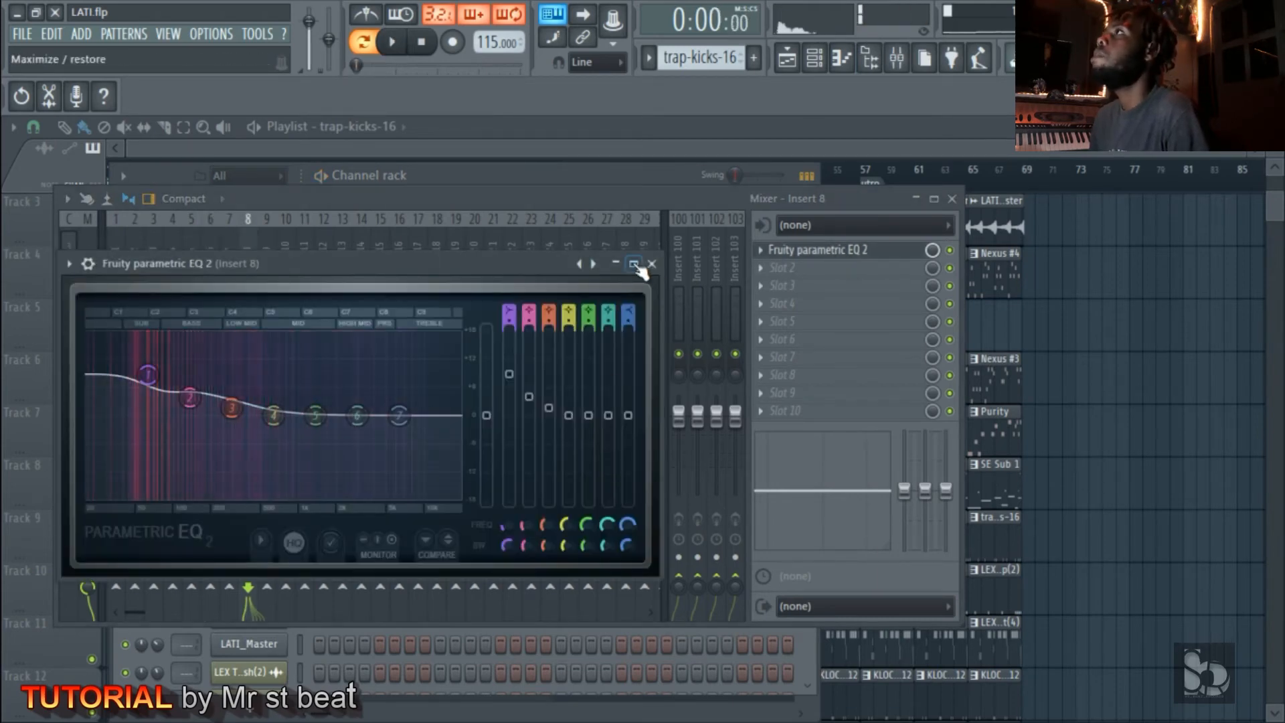
click(651, 263)
key(space)
click(966, 203)
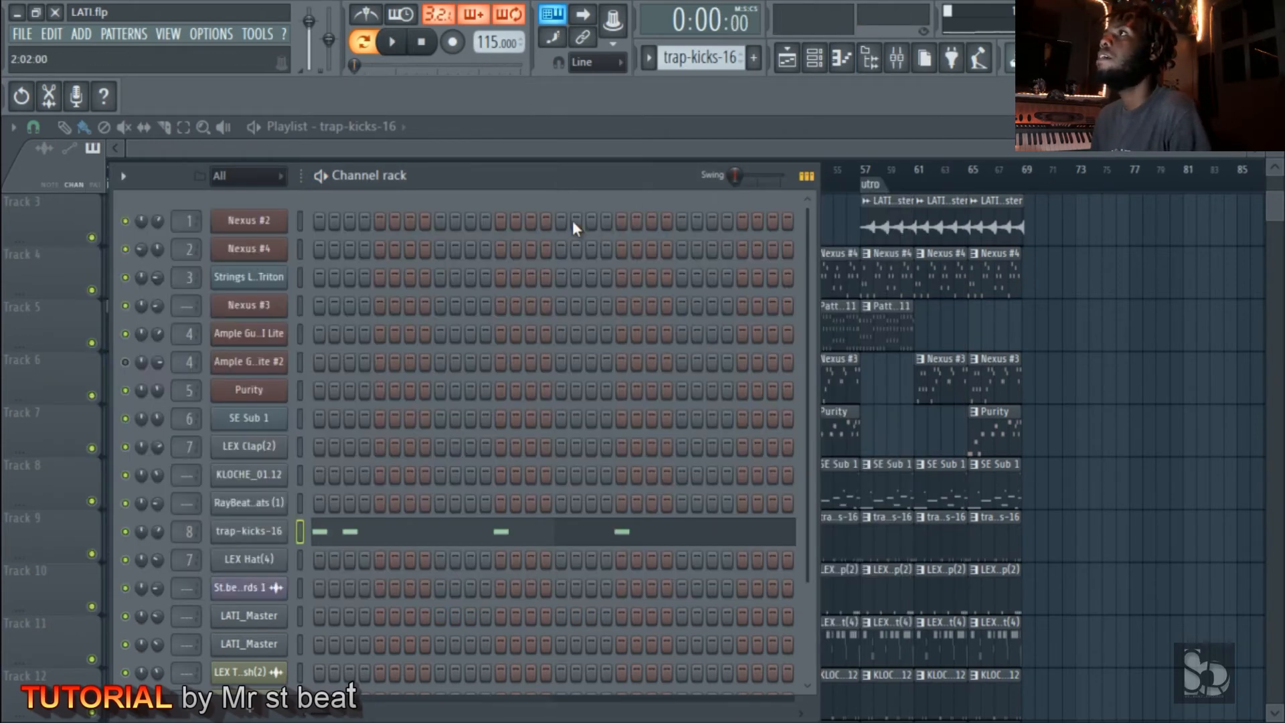
- Switch to the LEX Hat(4) pattern, play it and review the Fruity Reeverb 2 settings on mixer Insert 7
key(Down)
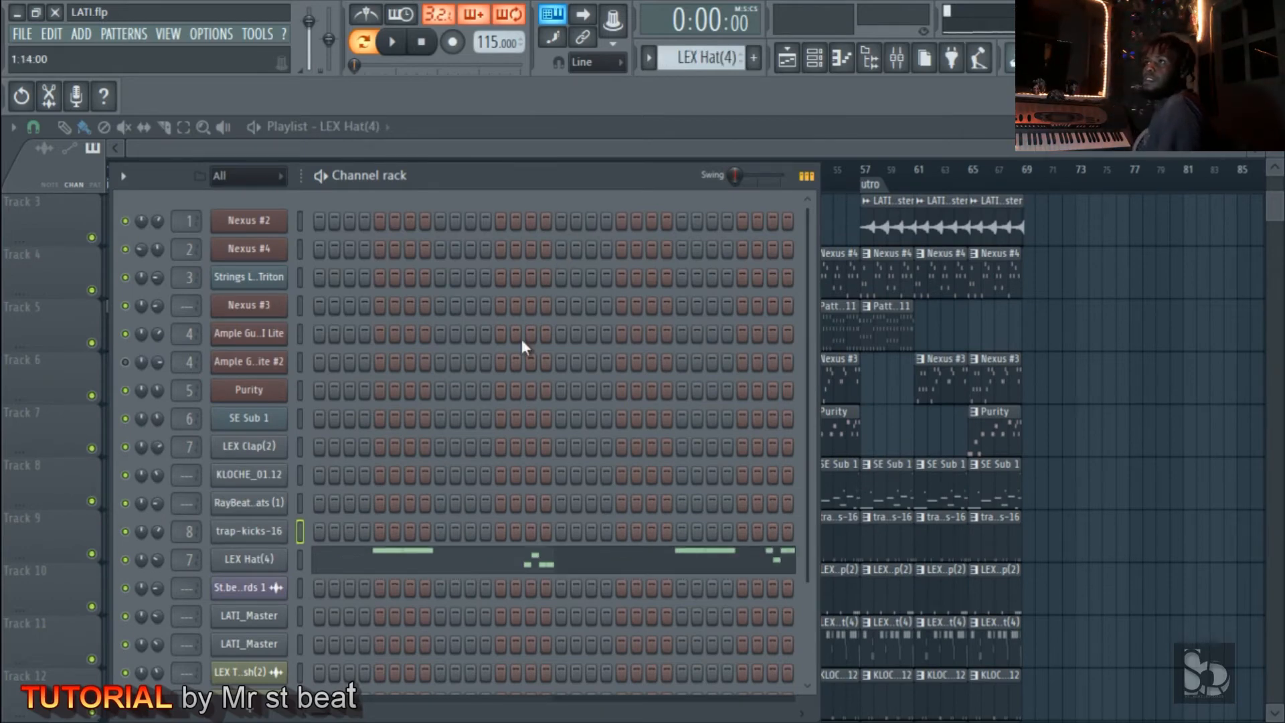
key(space)
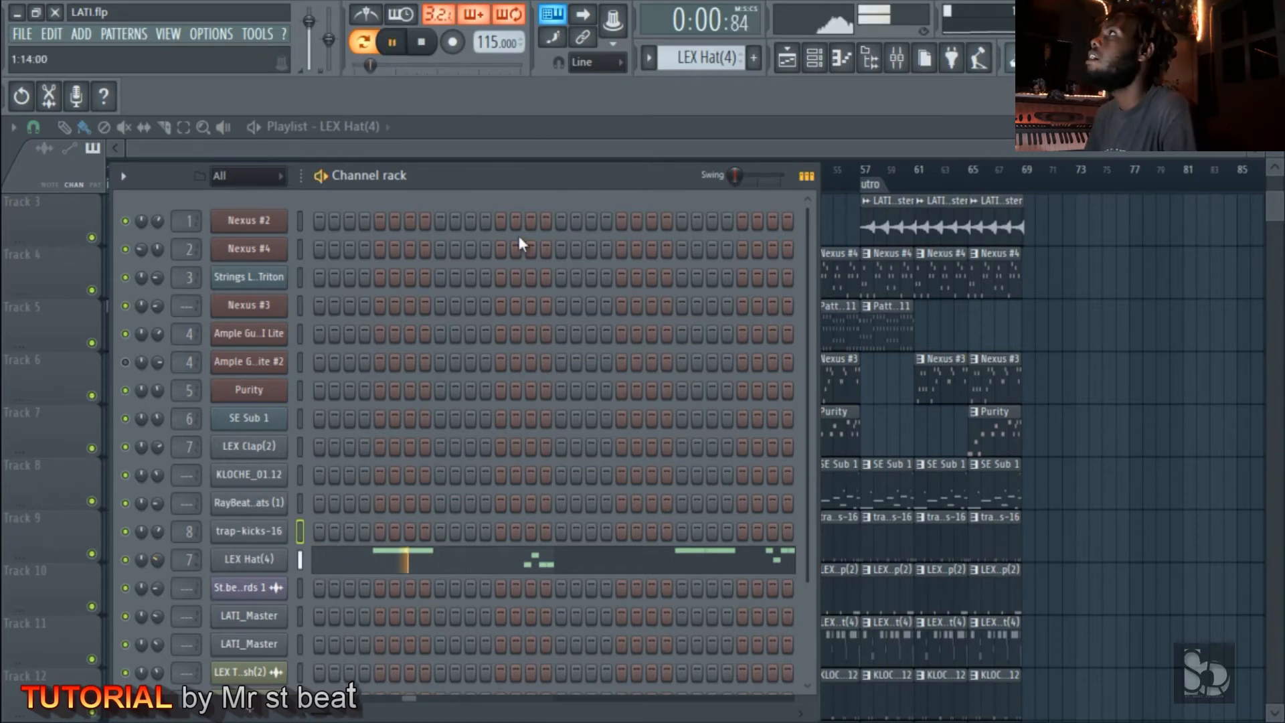
click(896, 60)
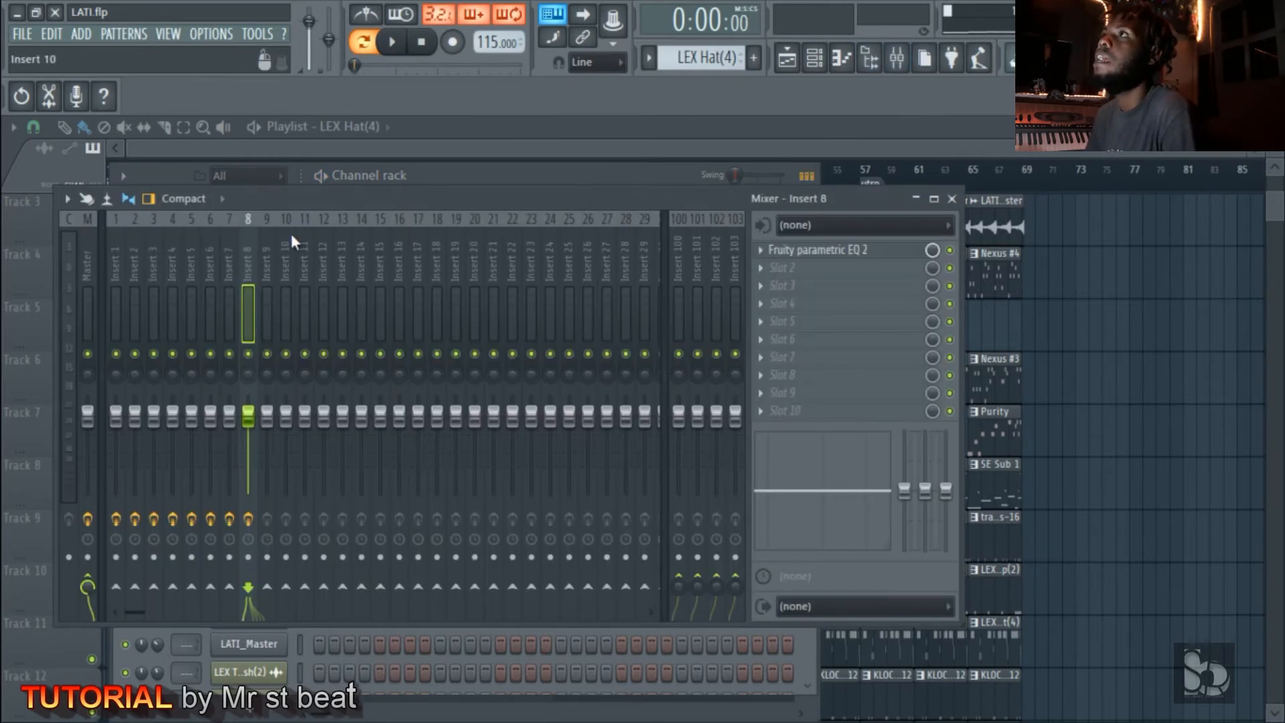
click(226, 228)
key(space)
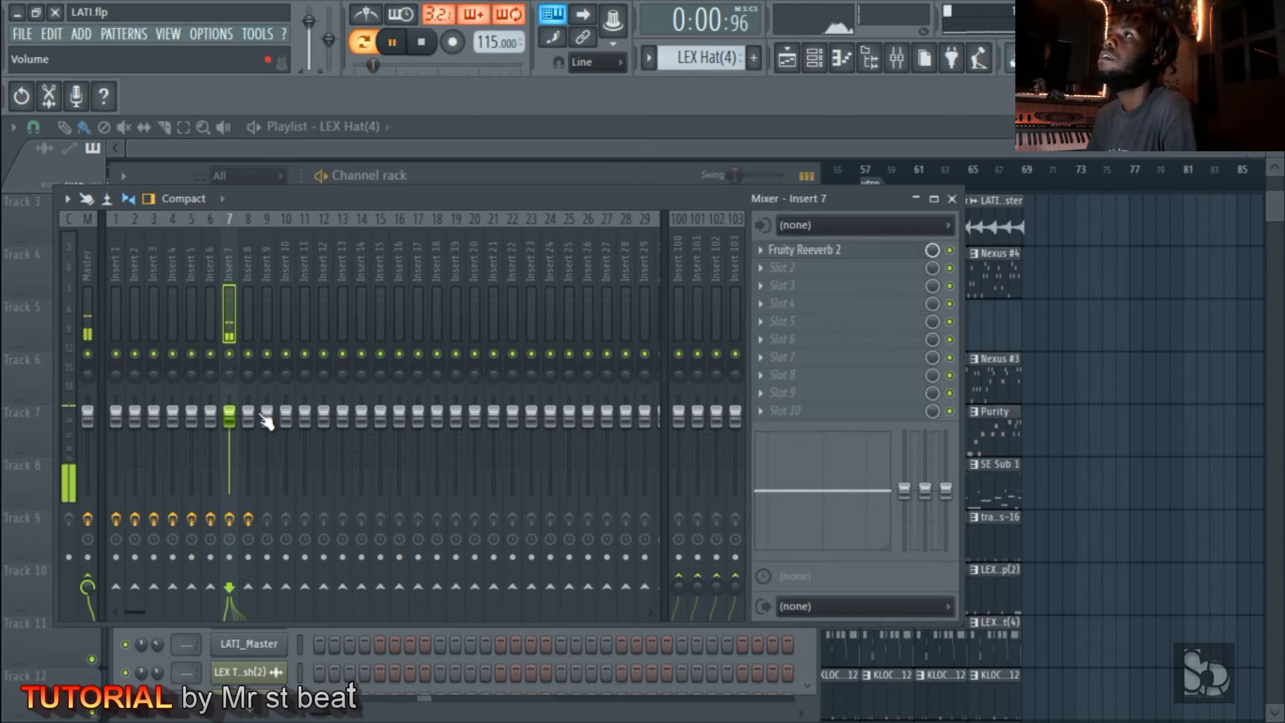
click(855, 254)
key(space)
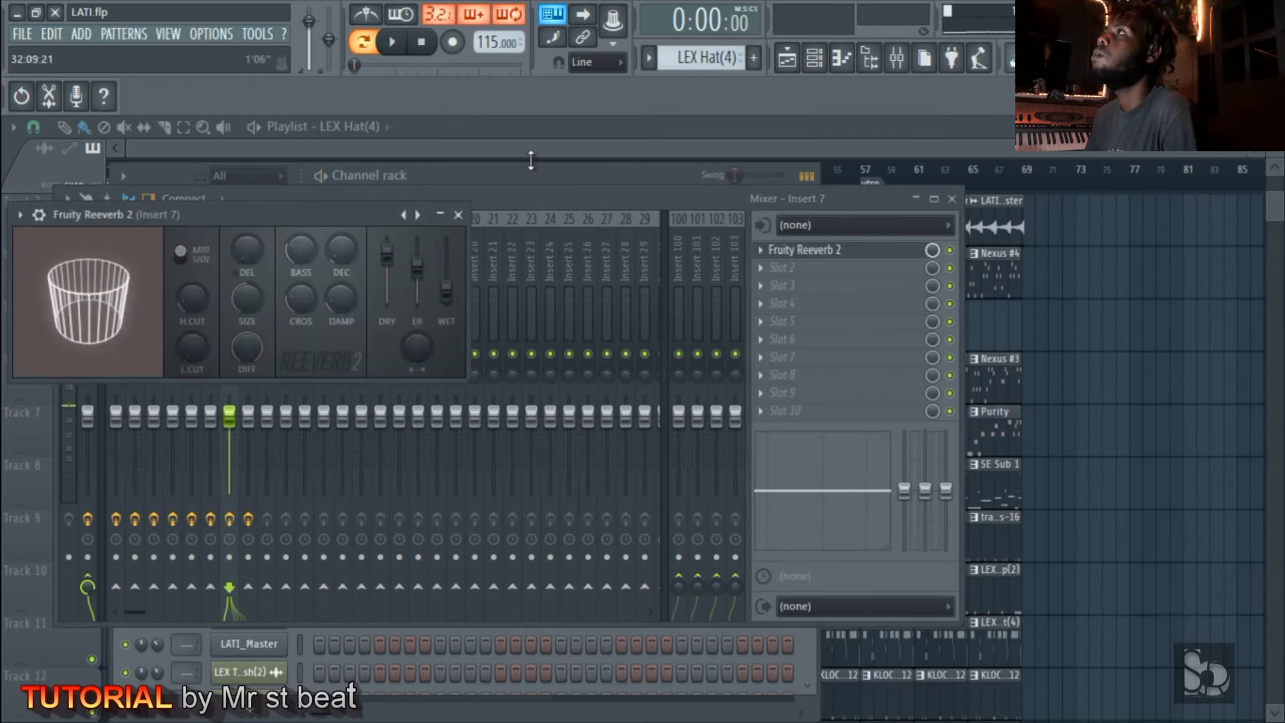
- Audition LEX Hat(4) with its time-stretching pitch shift reset in the sampler settings, and undo the reset
key(F6)
click(271, 559)
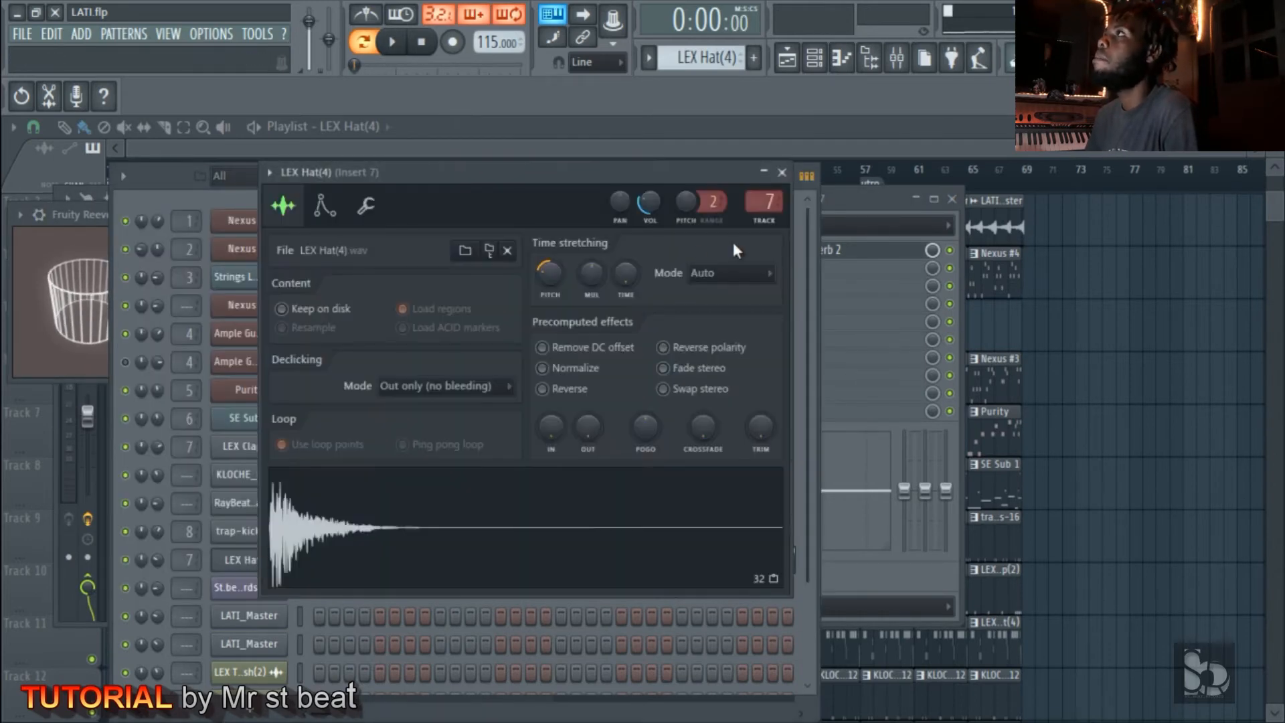
drag(512, 299, 516, 300)
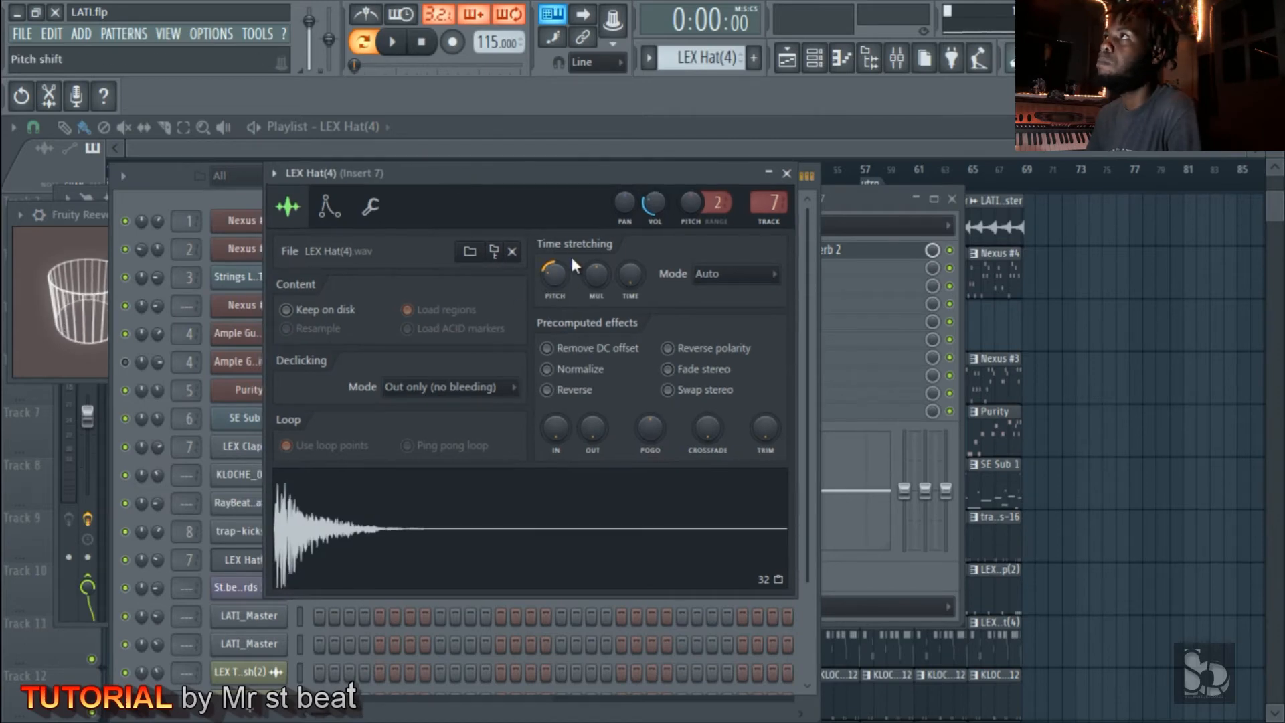
drag(561, 168, 583, 240)
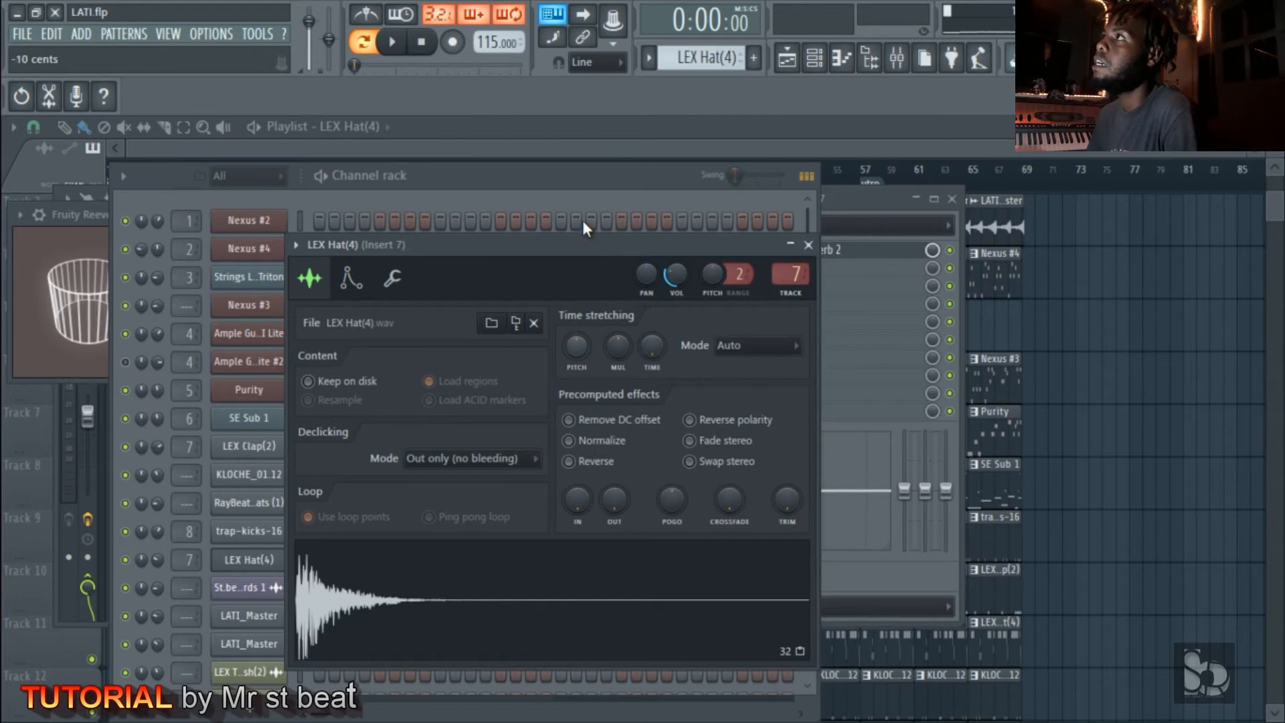
key(space)
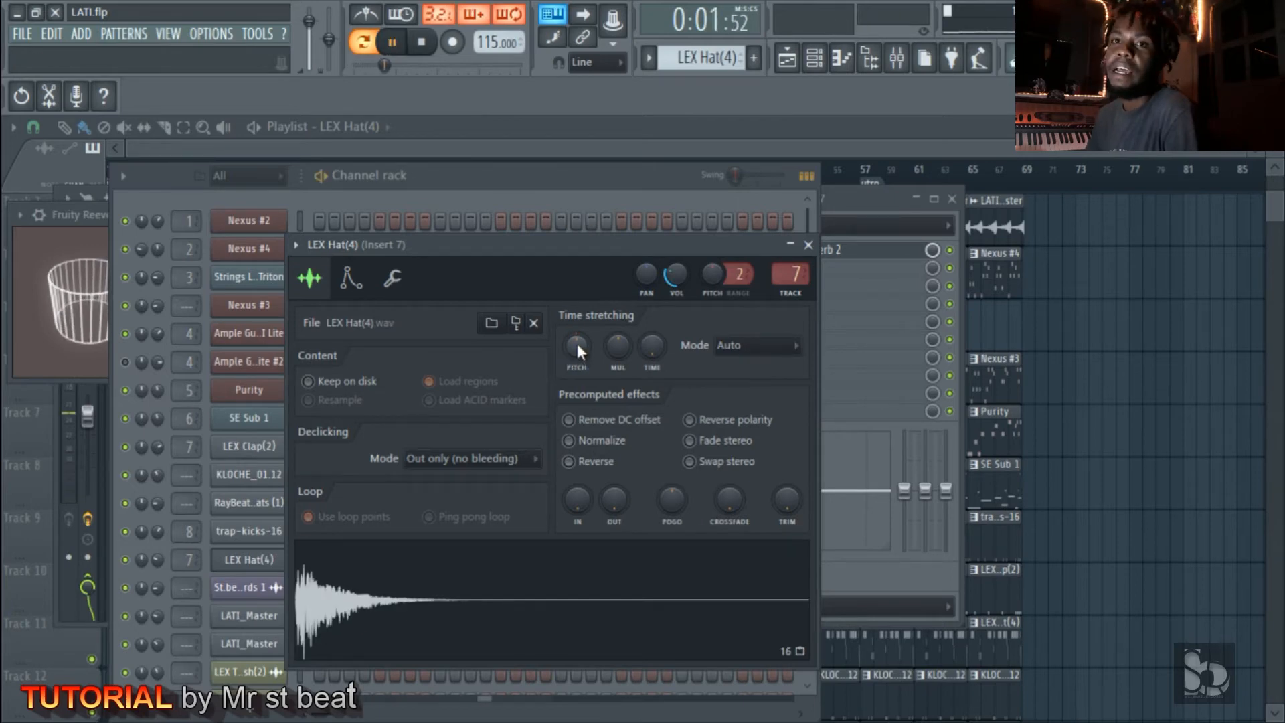
key(space)
key(ctrl+z)
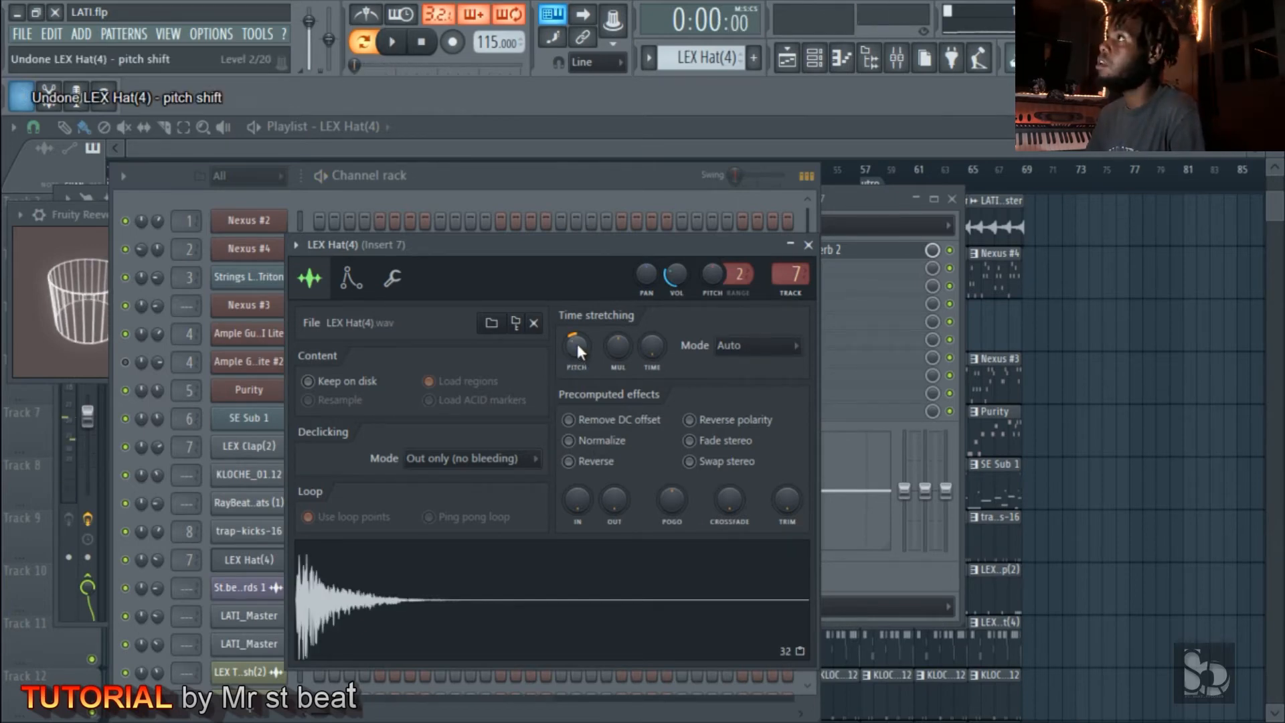
- Play LEX Hat(4) with its original pitch shift and close its sampler settings
key(space)
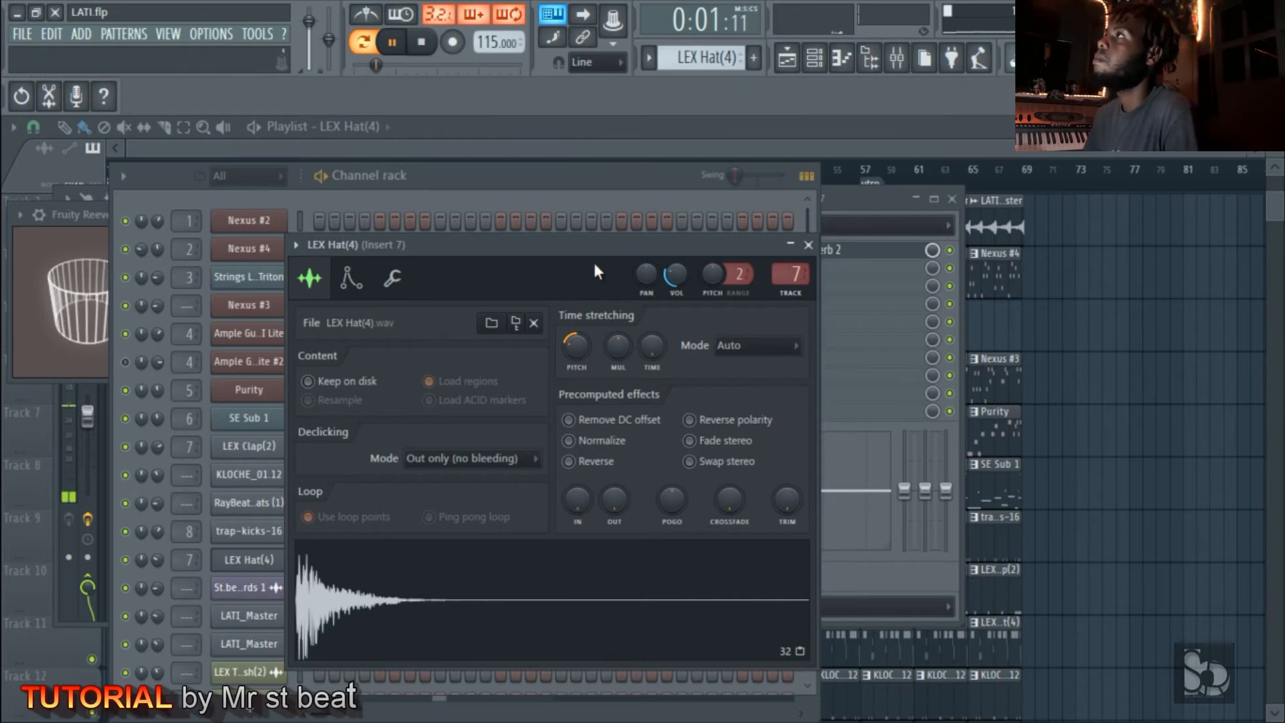
drag(579, 243, 622, 212)
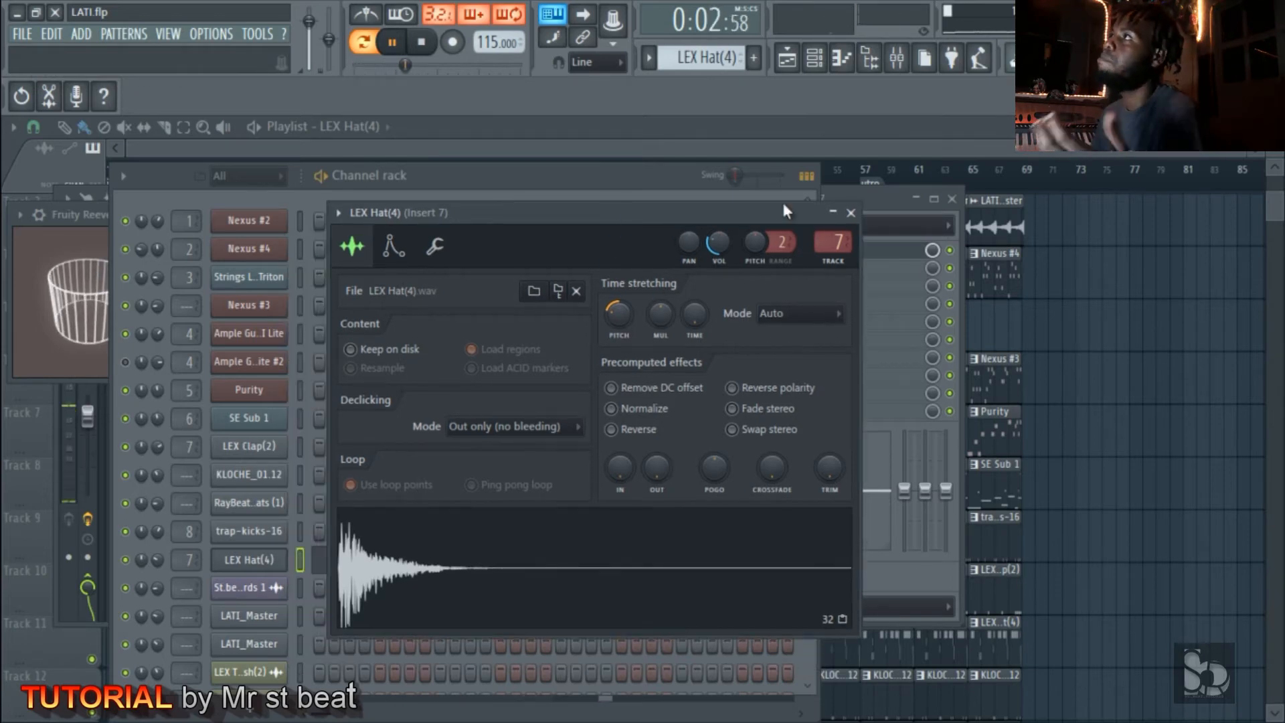
click(851, 213)
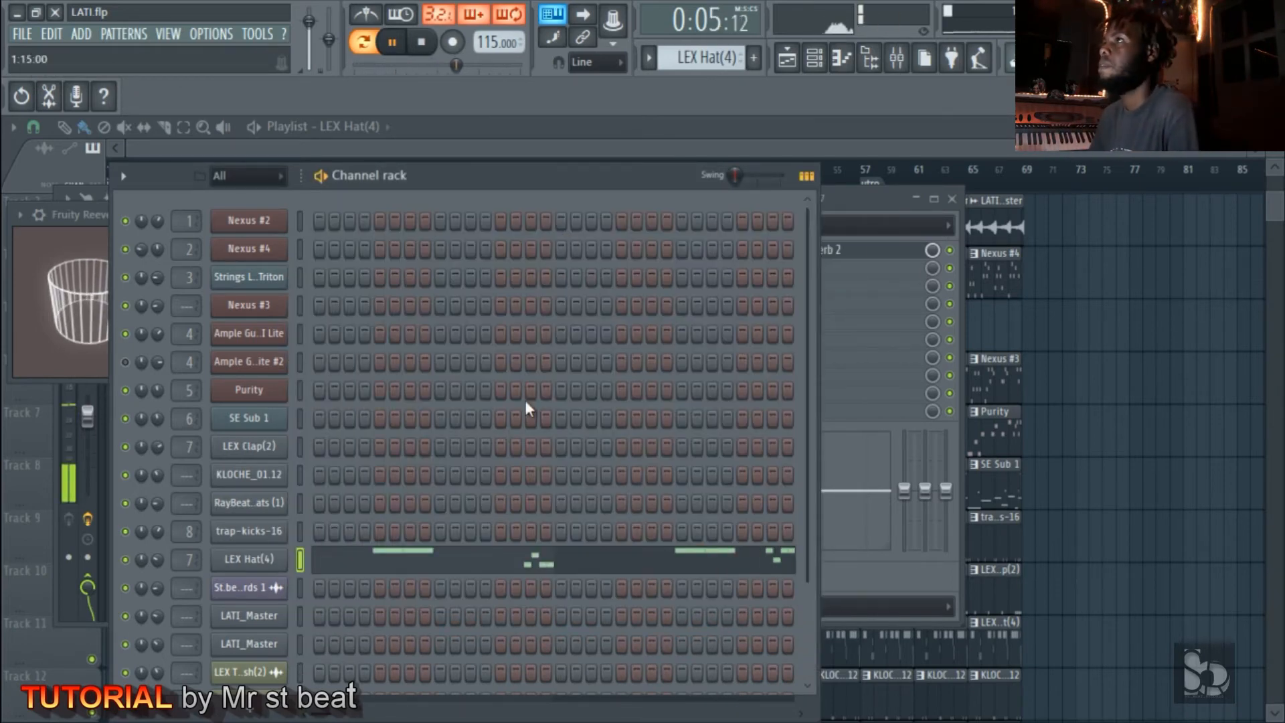
- Examine the LEX Hat(4) notes in the piano roll while they play, stop playback and close the piano roll
click(532, 559)
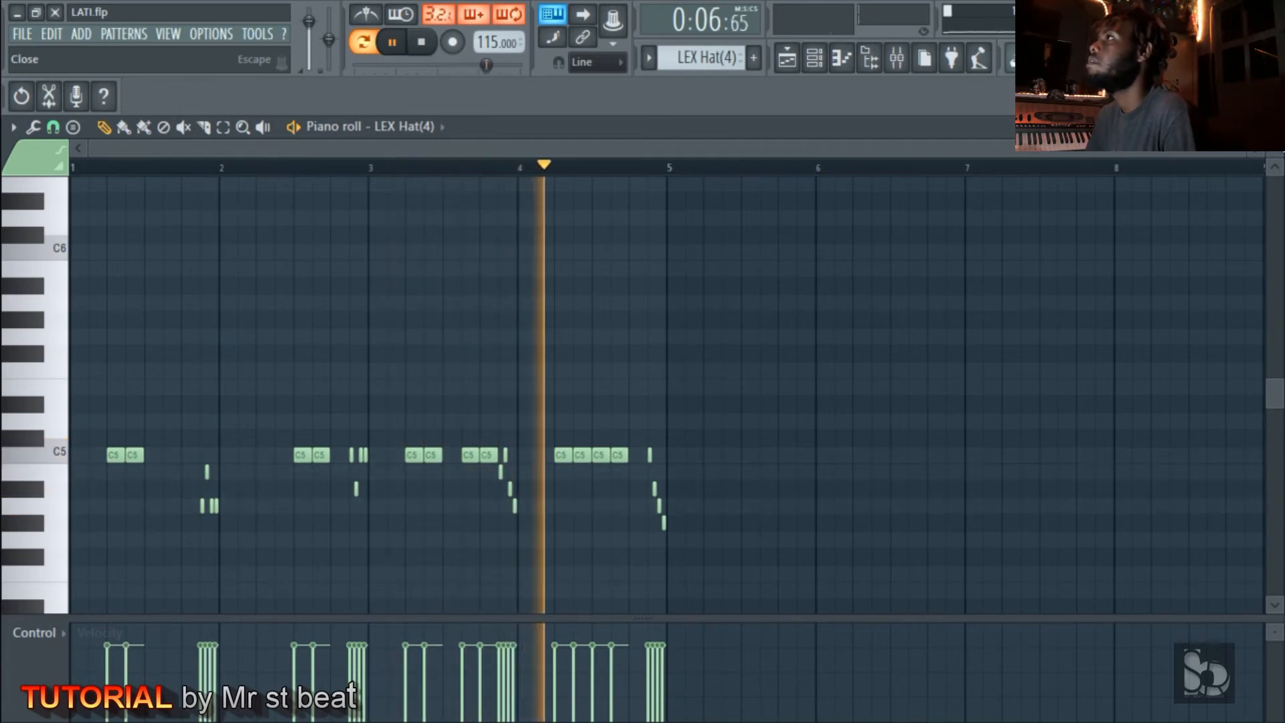
key(space)
click(1273, 126)
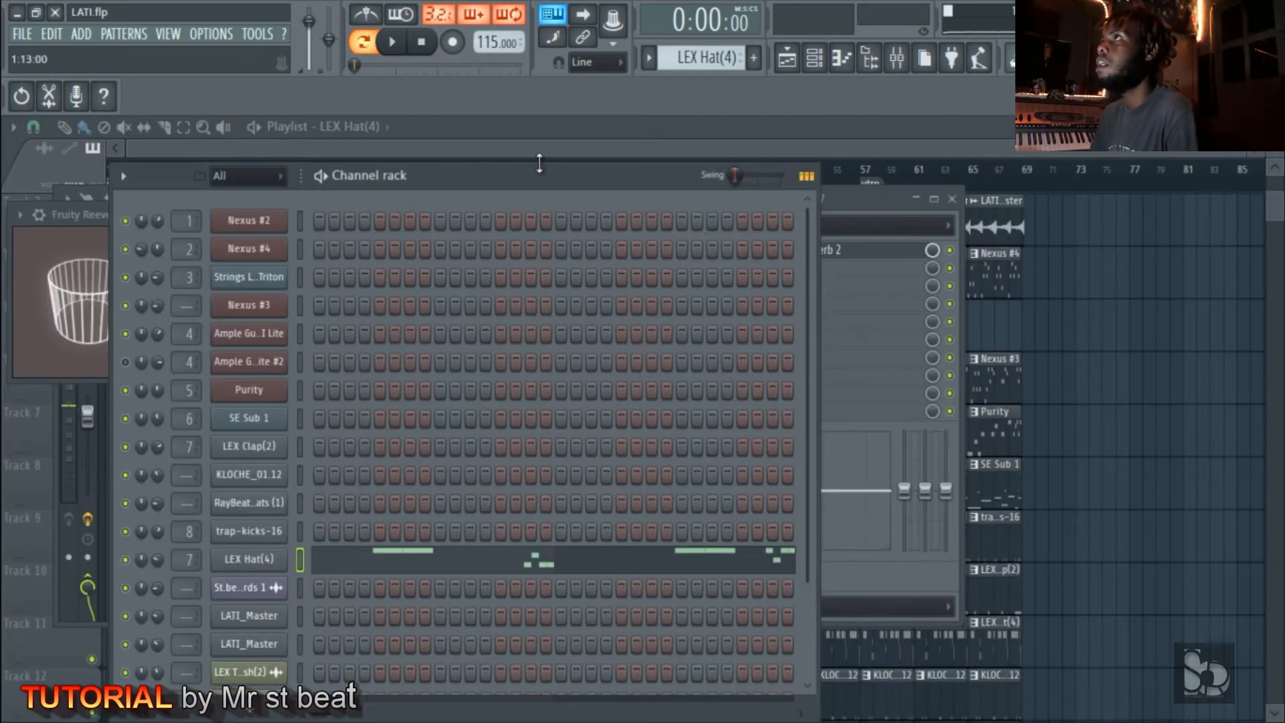
key(KP_Add)
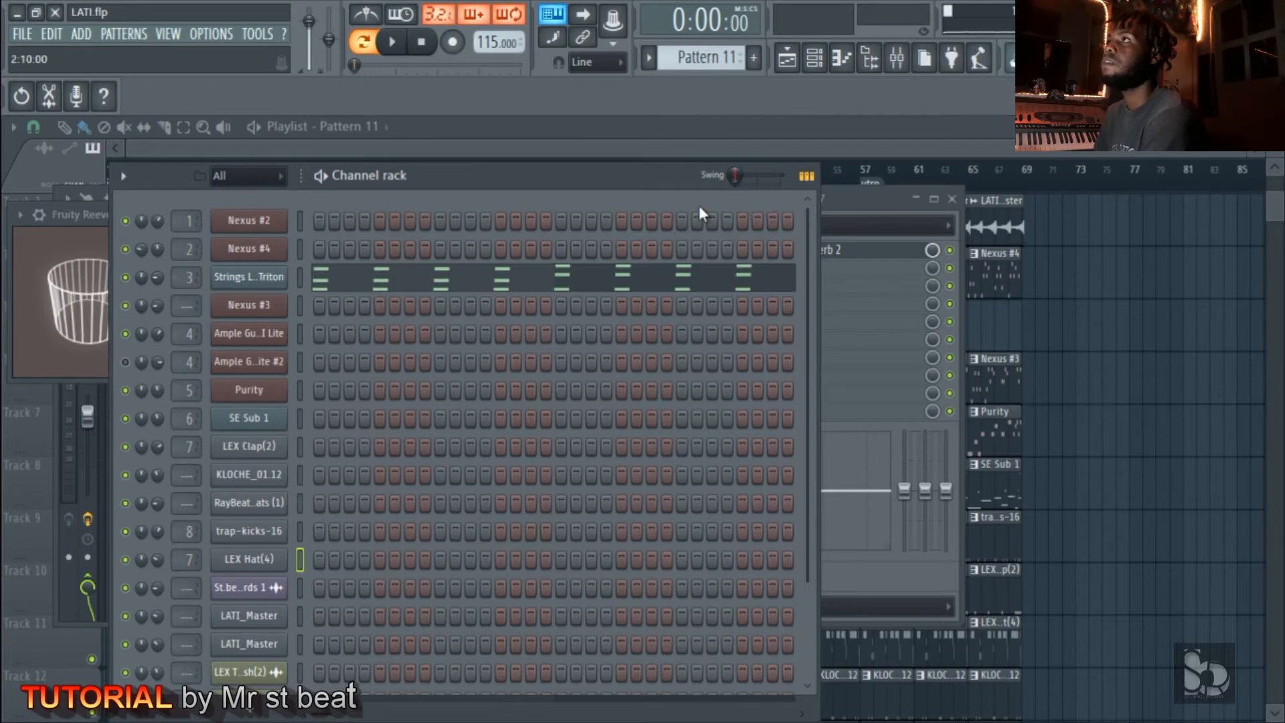
- Play the LEX Clap(2) pattern from Track 10 and review its notes and velocities in an enlarged control lane
click(853, 138)
scroll(225, 544, down, 1)
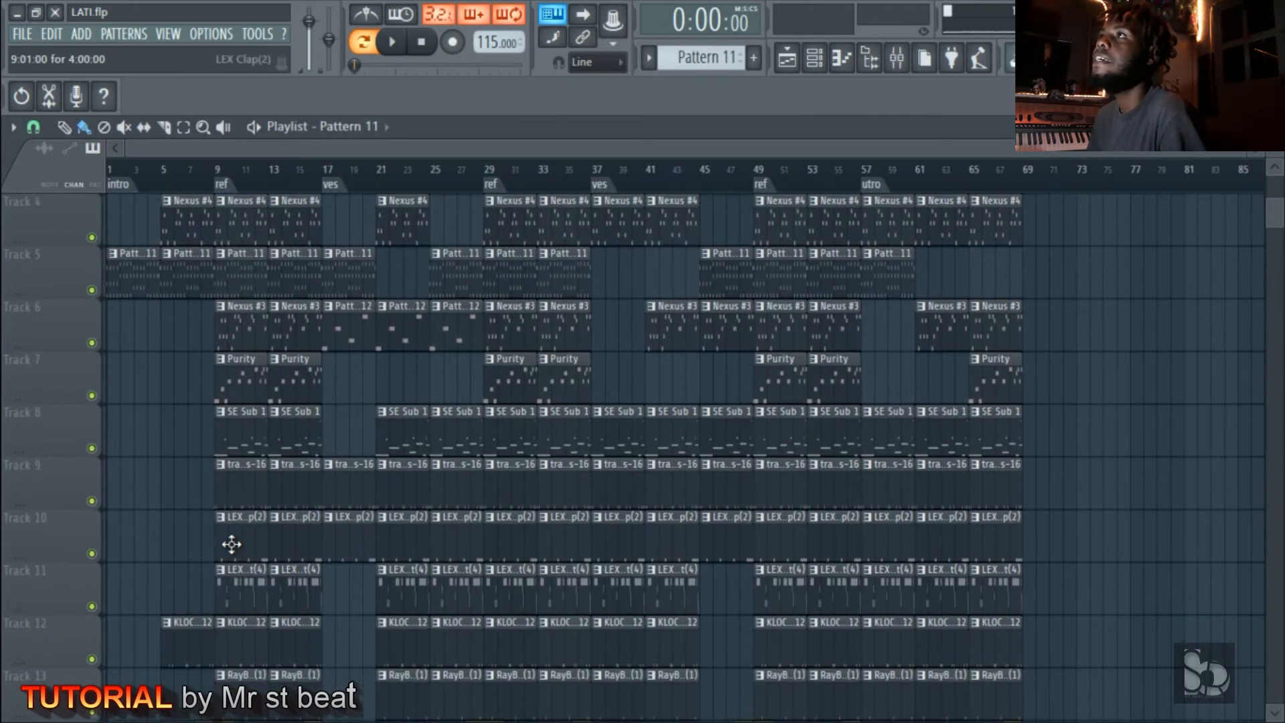
double_click(231, 544)
key(space)
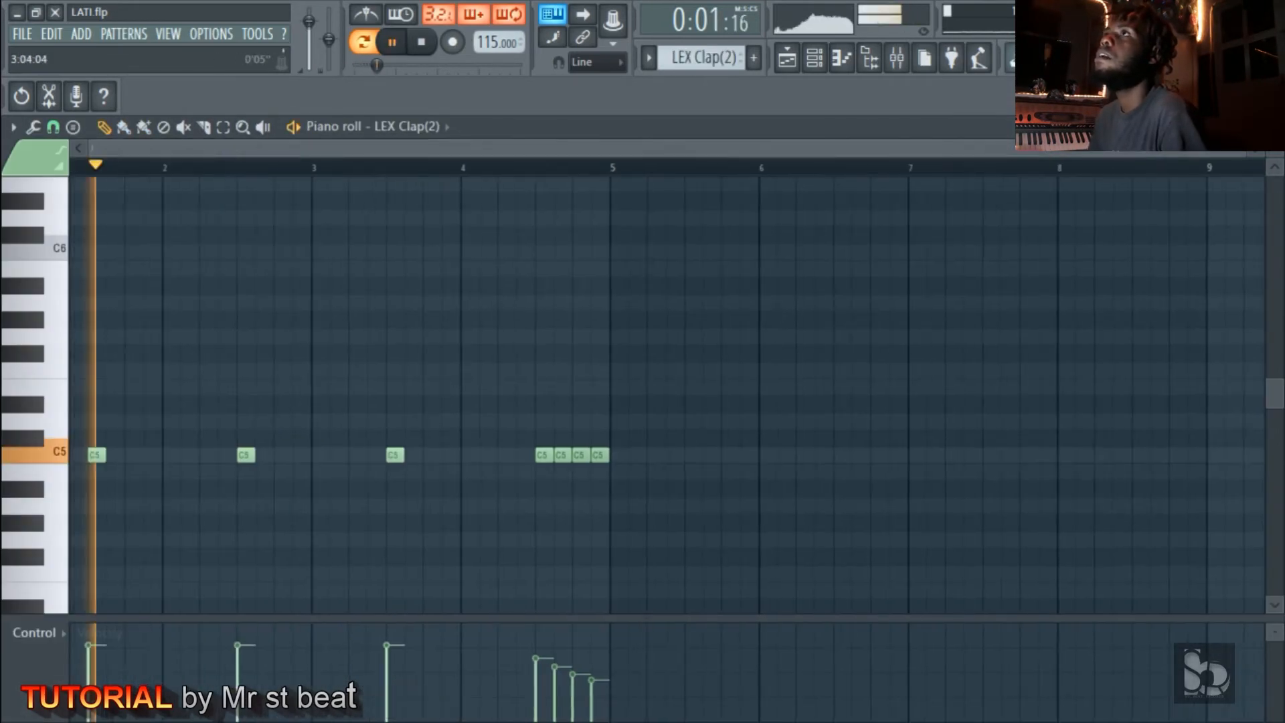
drag(343, 149, 328, 149)
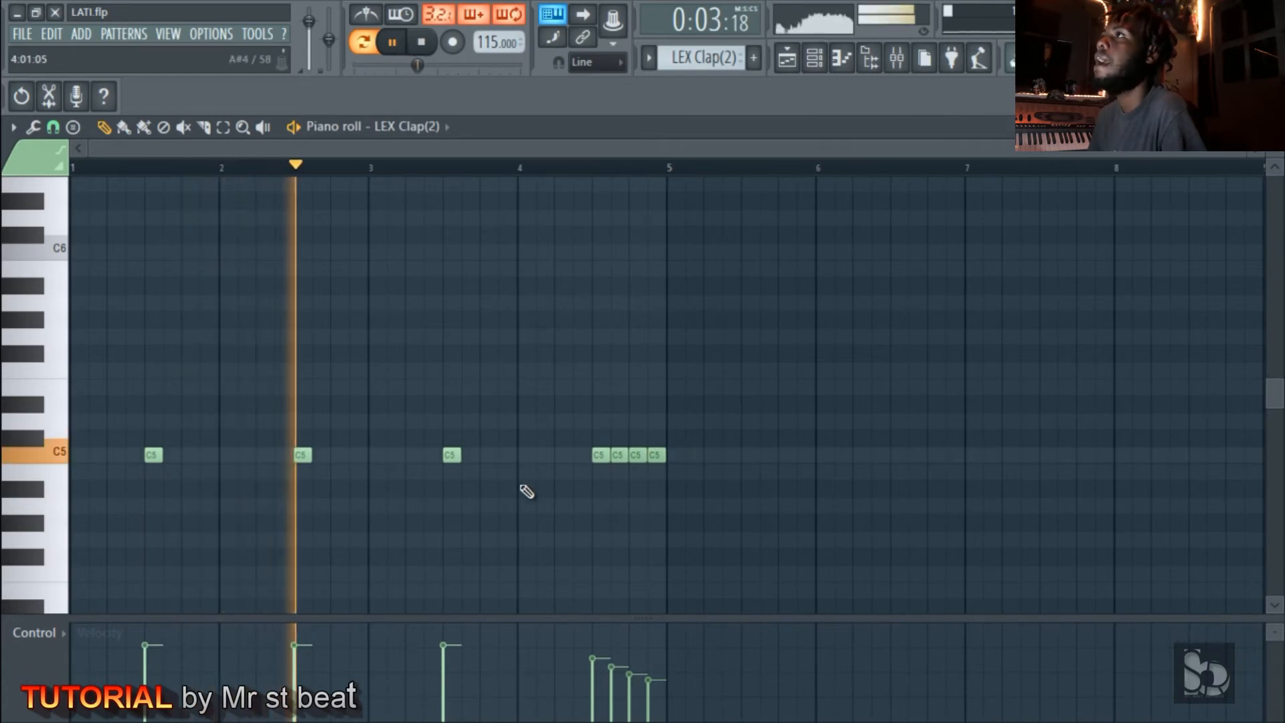
drag(677, 617, 677, 520)
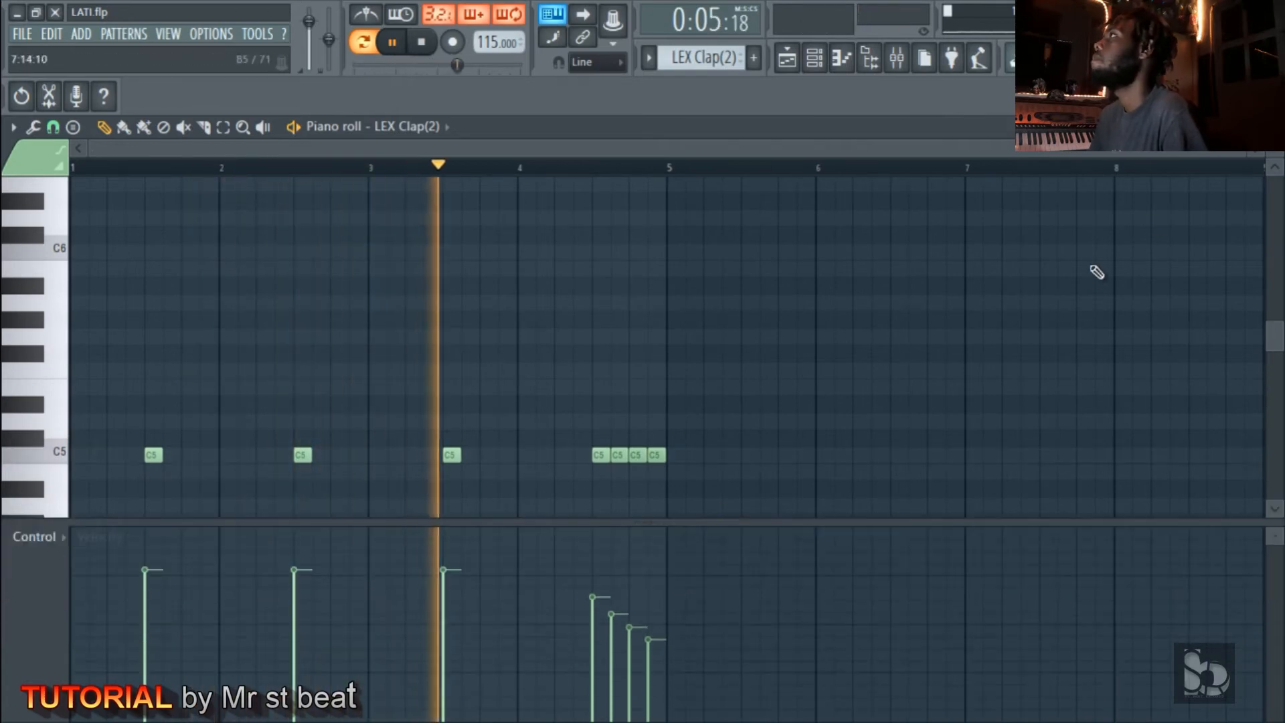
click(1270, 127)
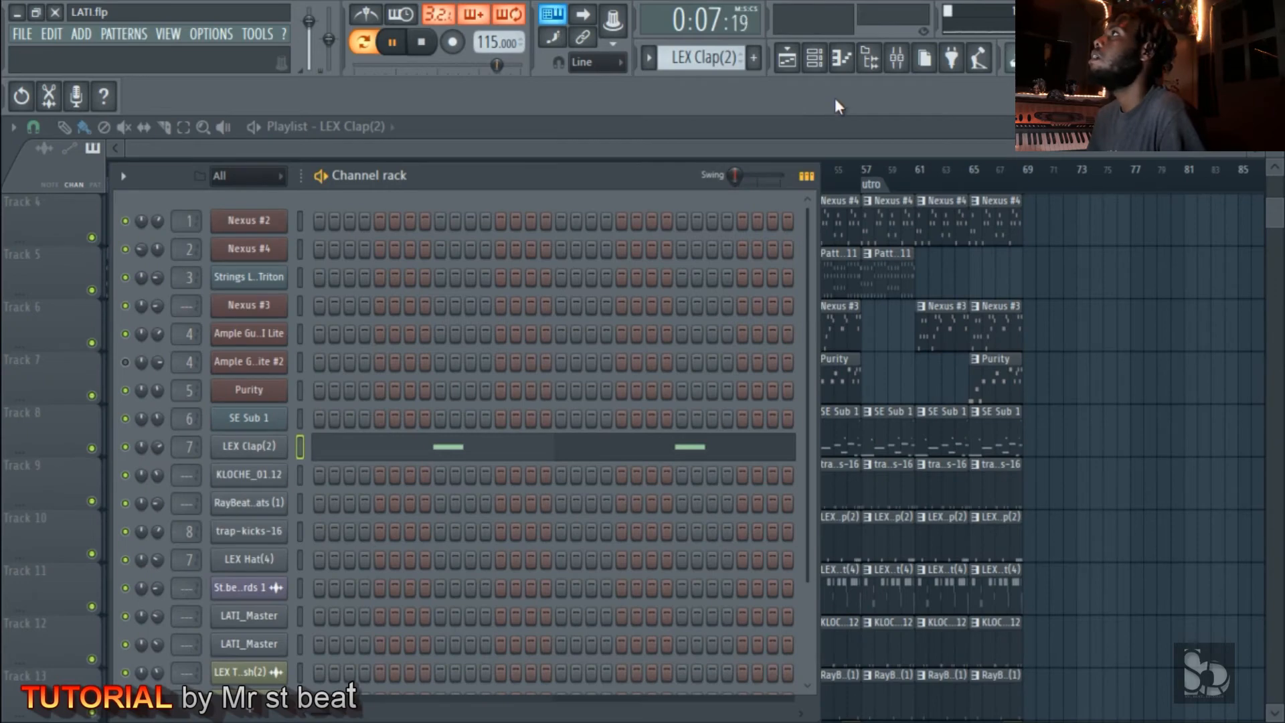
- Review the effect slots on mixer Insert 7 for the clap and return to the playlist
click(896, 59)
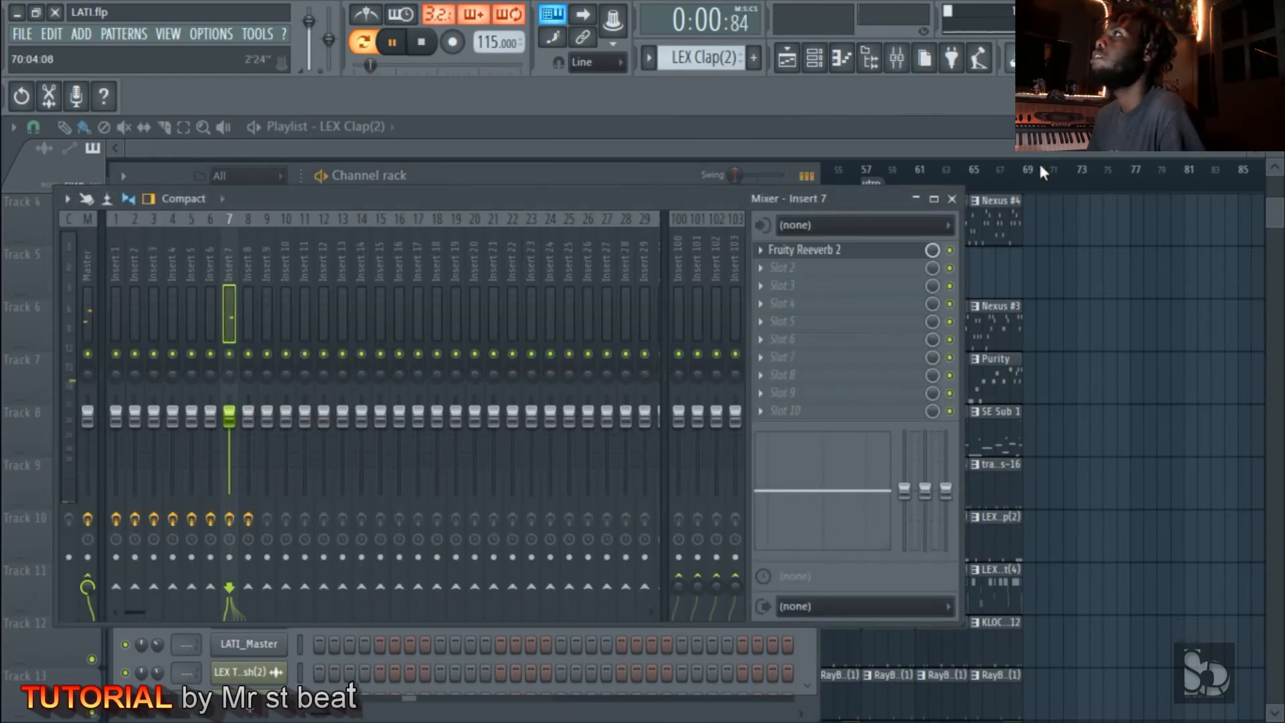
click(920, 153)
scroll(232, 615, down, 1)
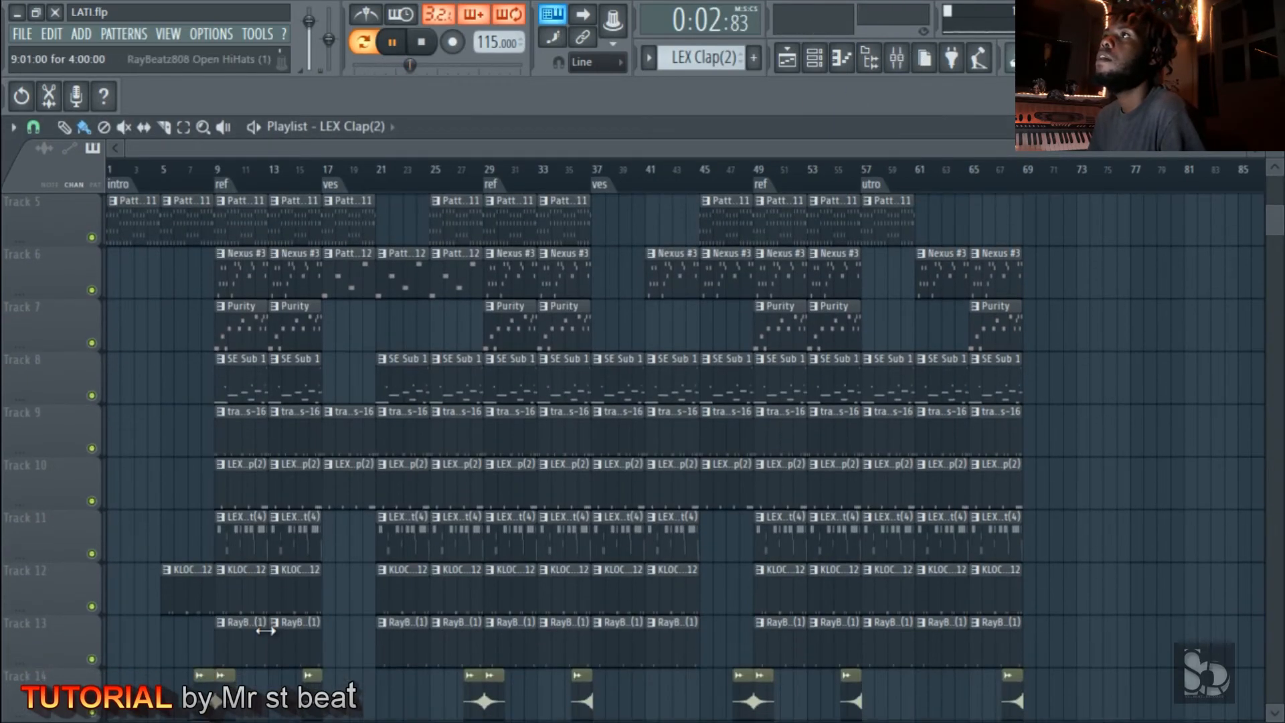
- Review the LEX Hat(4) note velocities from the Track 11 clip, stop playback and close the piano roll
double_click(230, 556)
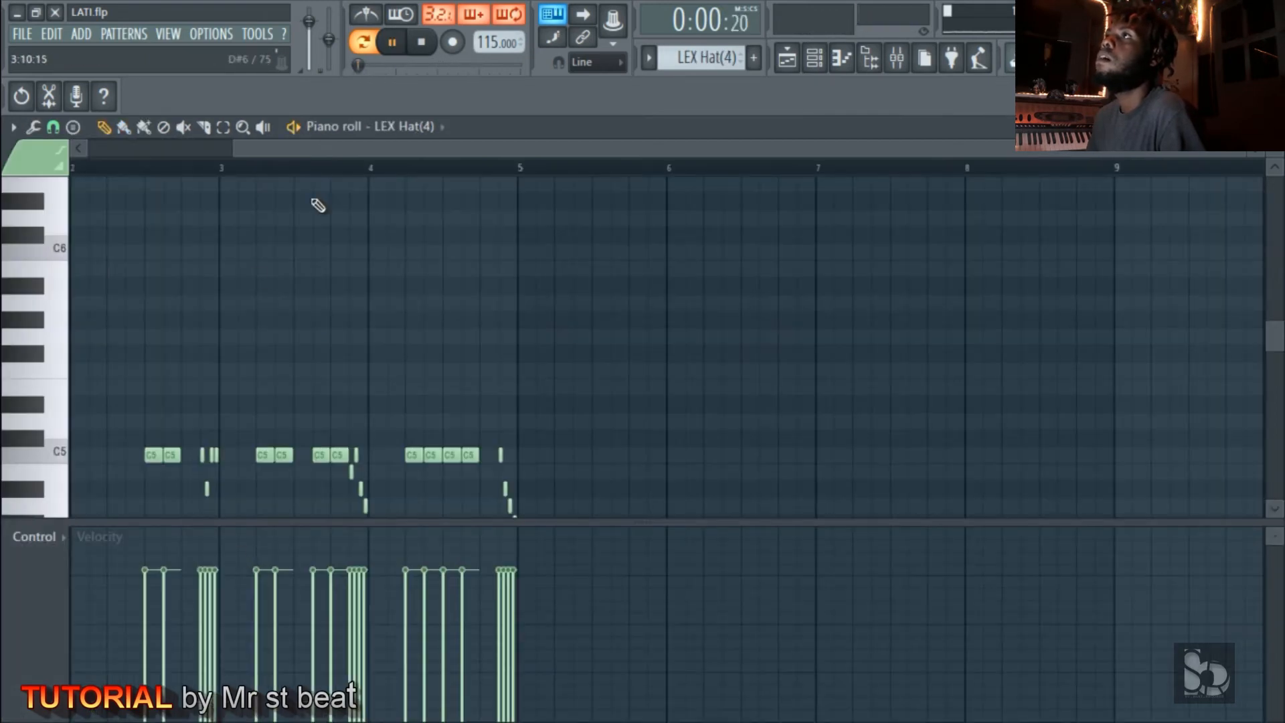
key(space)
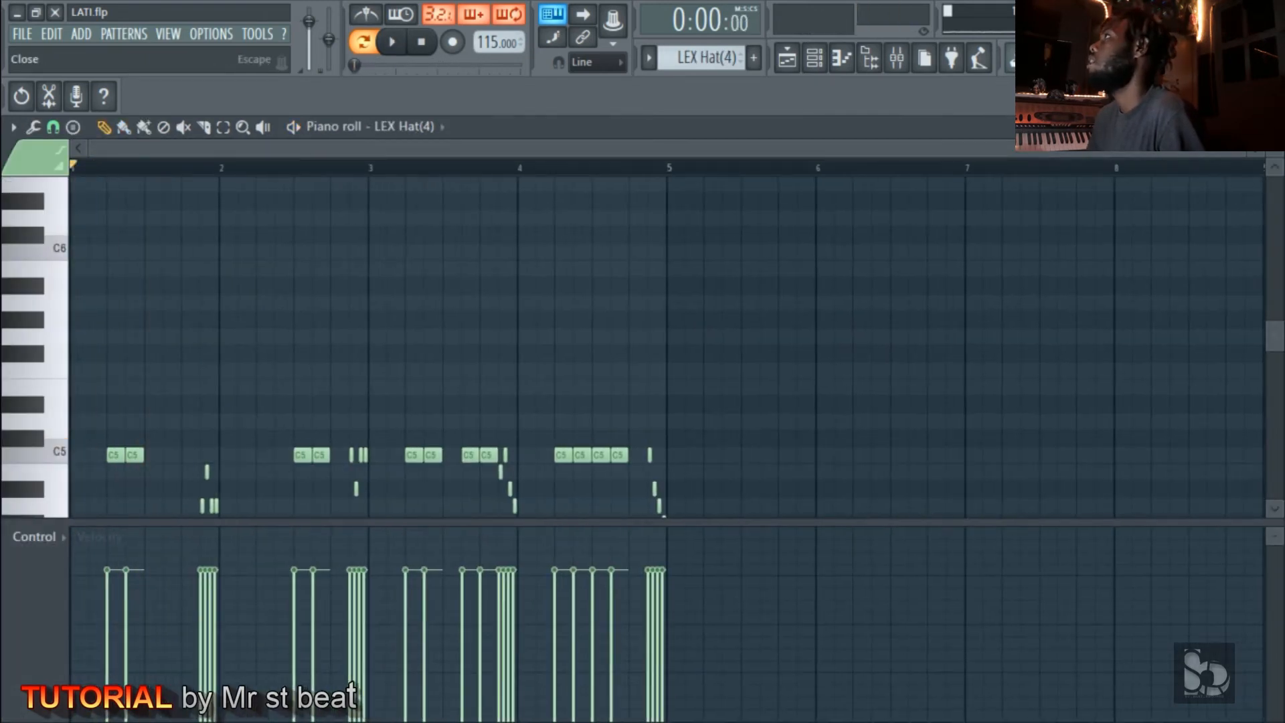
click(1272, 127)
- Play the KLOCHE_01.12 pattern from Track 12 and review its note velocities and panning in the piano roll
click(822, 161)
scroll(212, 606, down, 2)
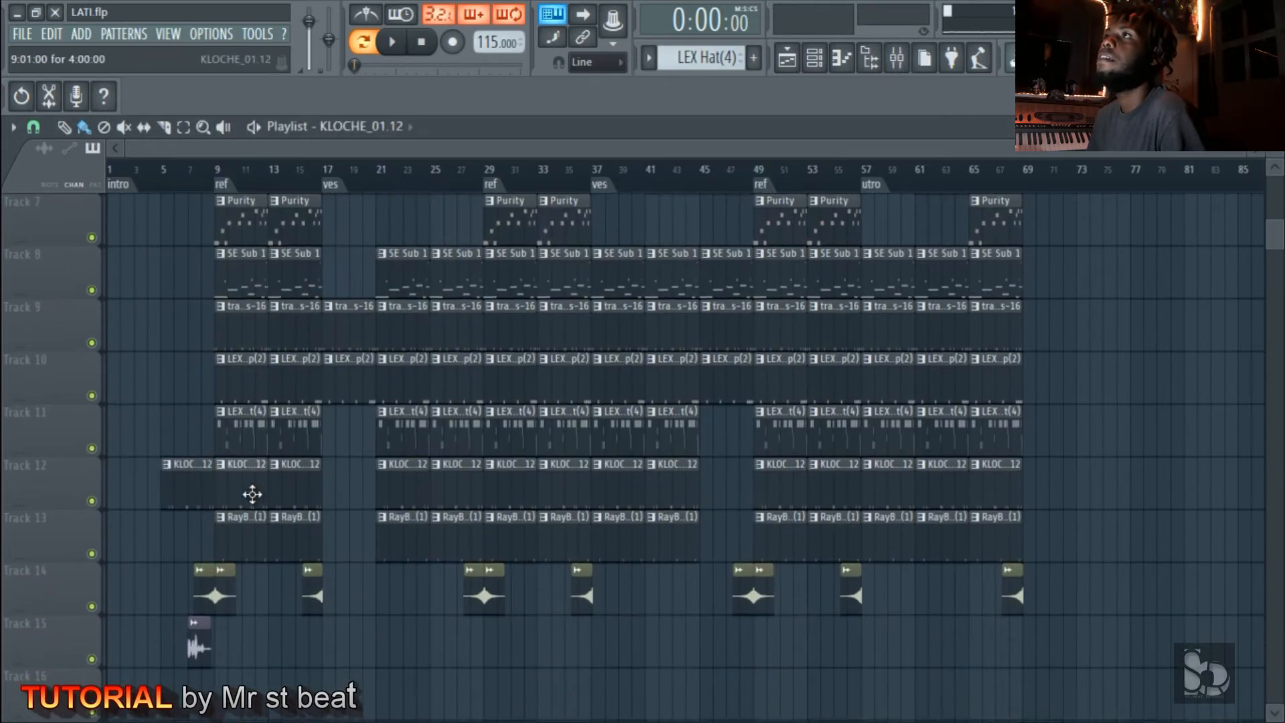
double_click(252, 494)
key(space)
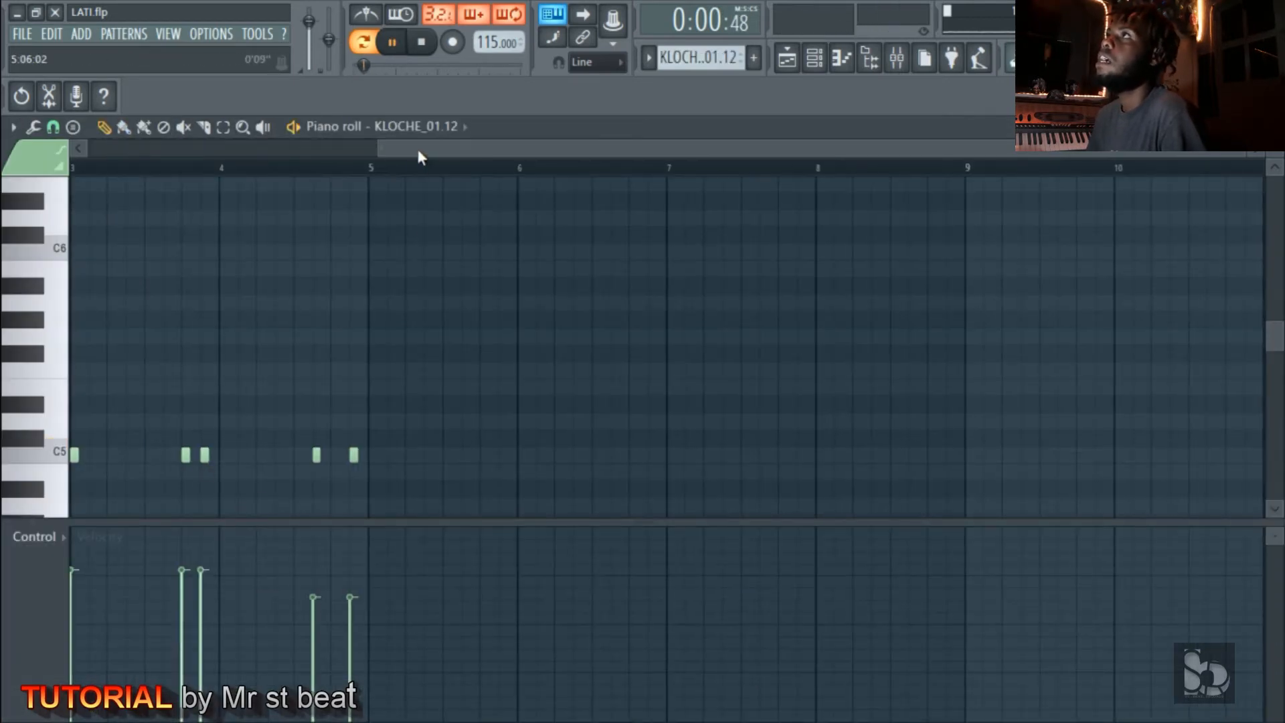
click(120, 538)
click(94, 589)
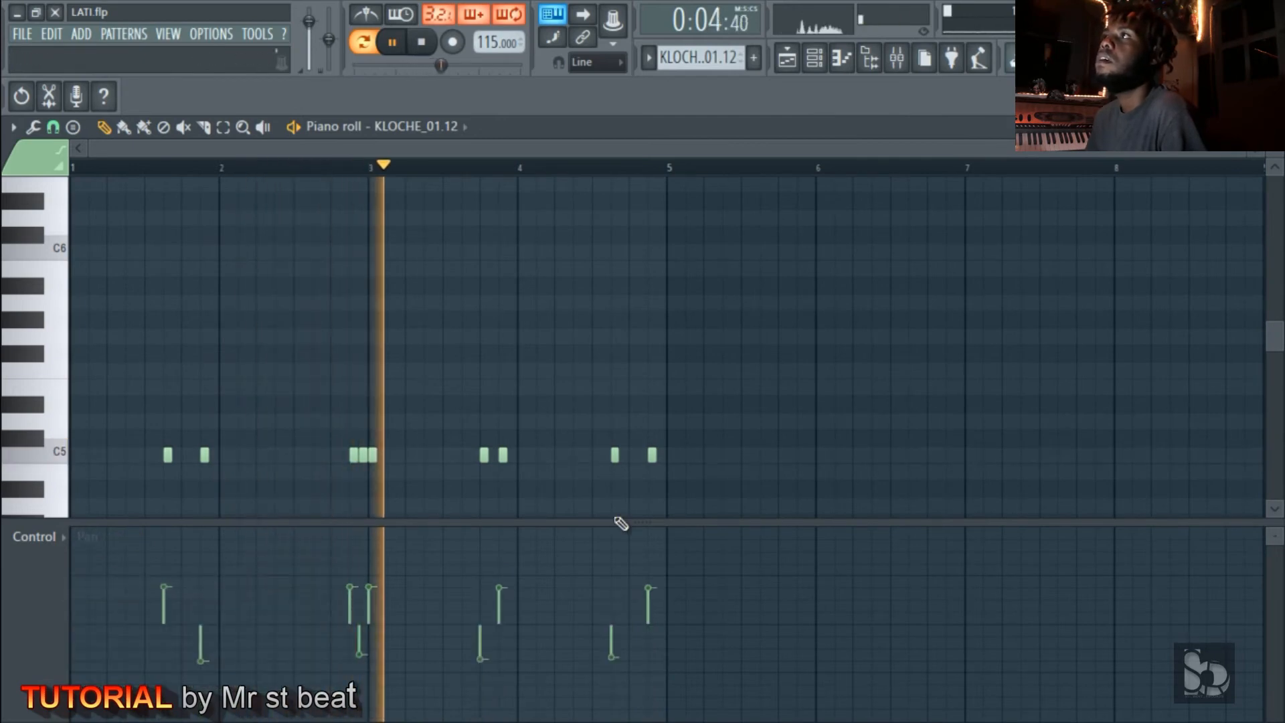
click(1273, 127)
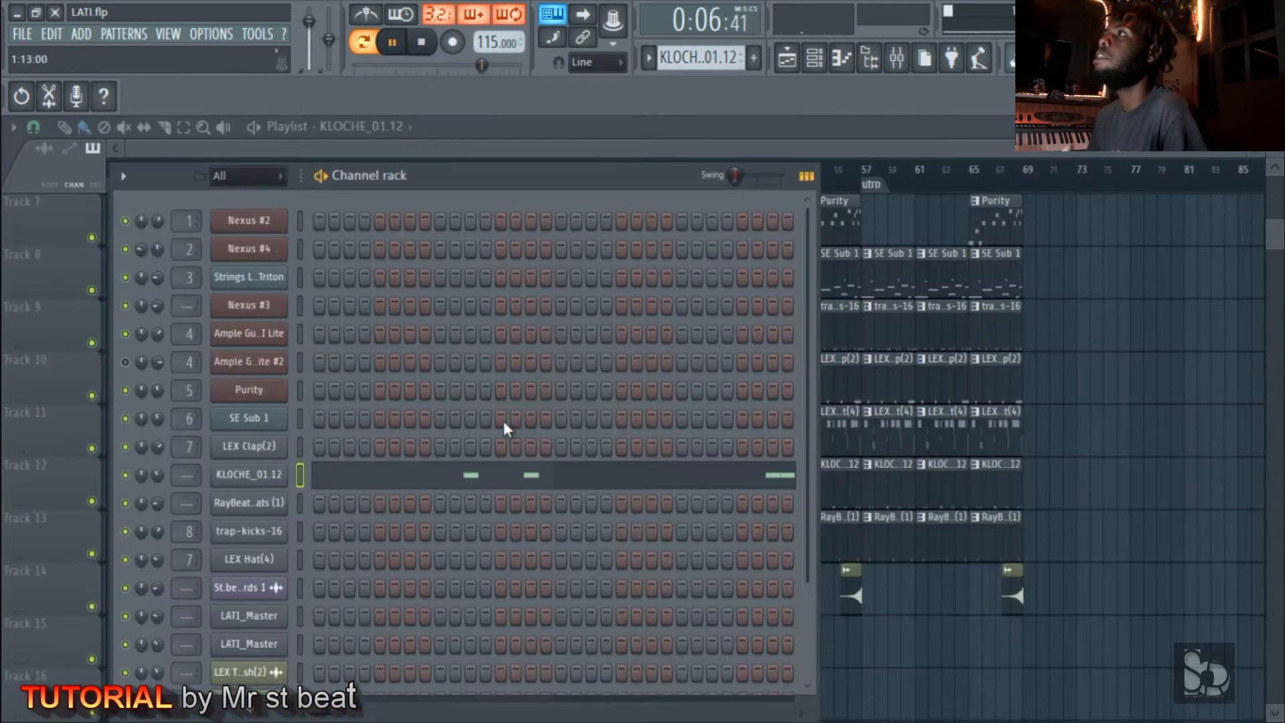
- Open the RayBeatz808 Open HiHats (1) pattern from Track 13 in the piano roll, audition C5 and play the pattern
click(891, 148)
key(space)
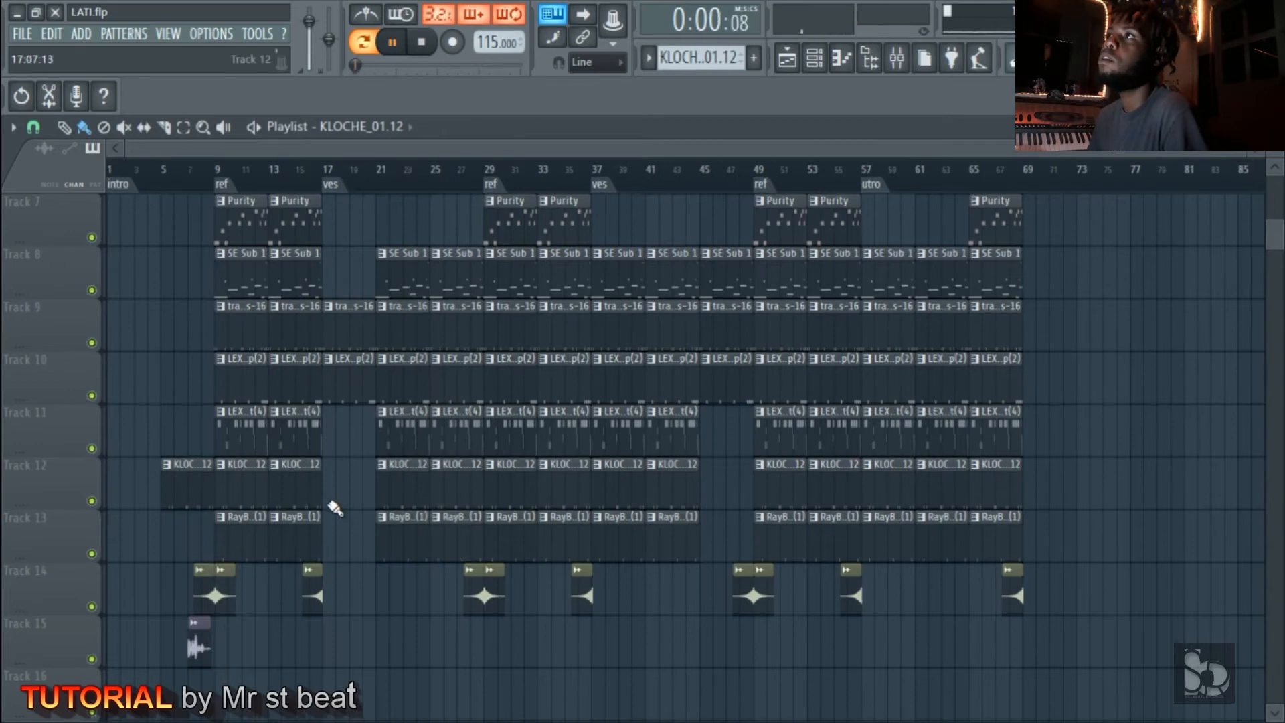
double_click(230, 540)
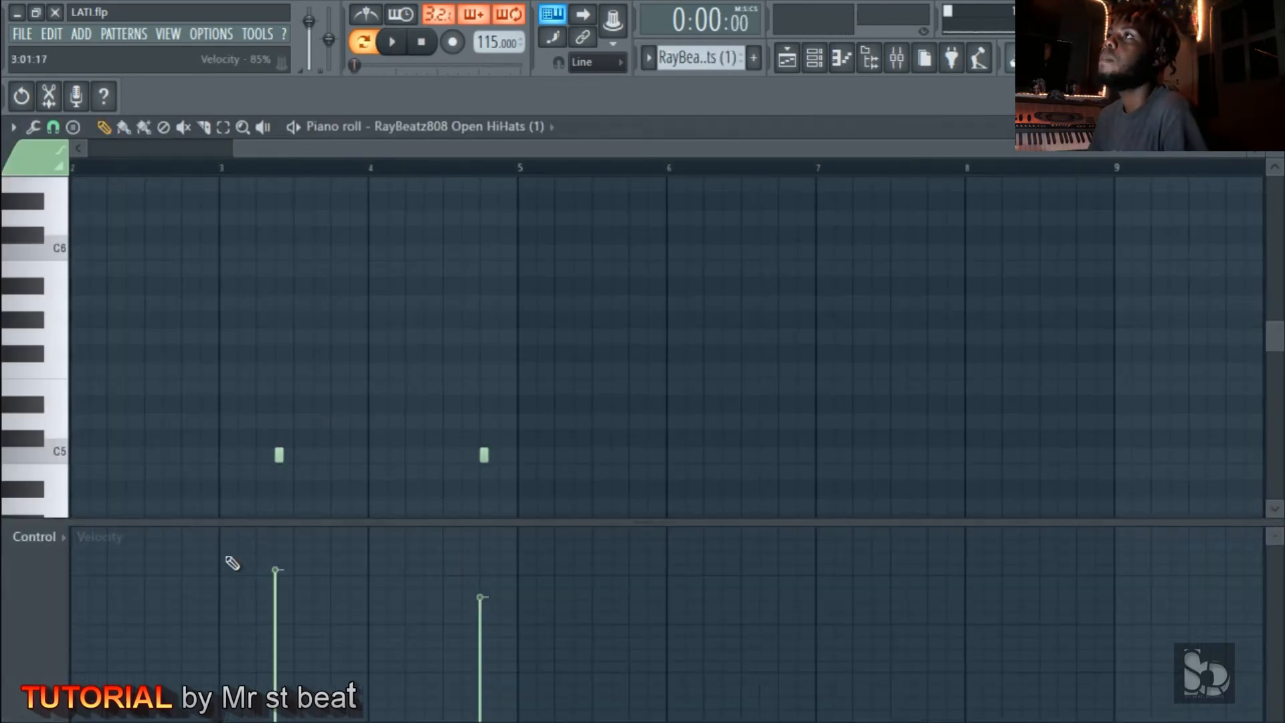
click(32, 456)
key(space)
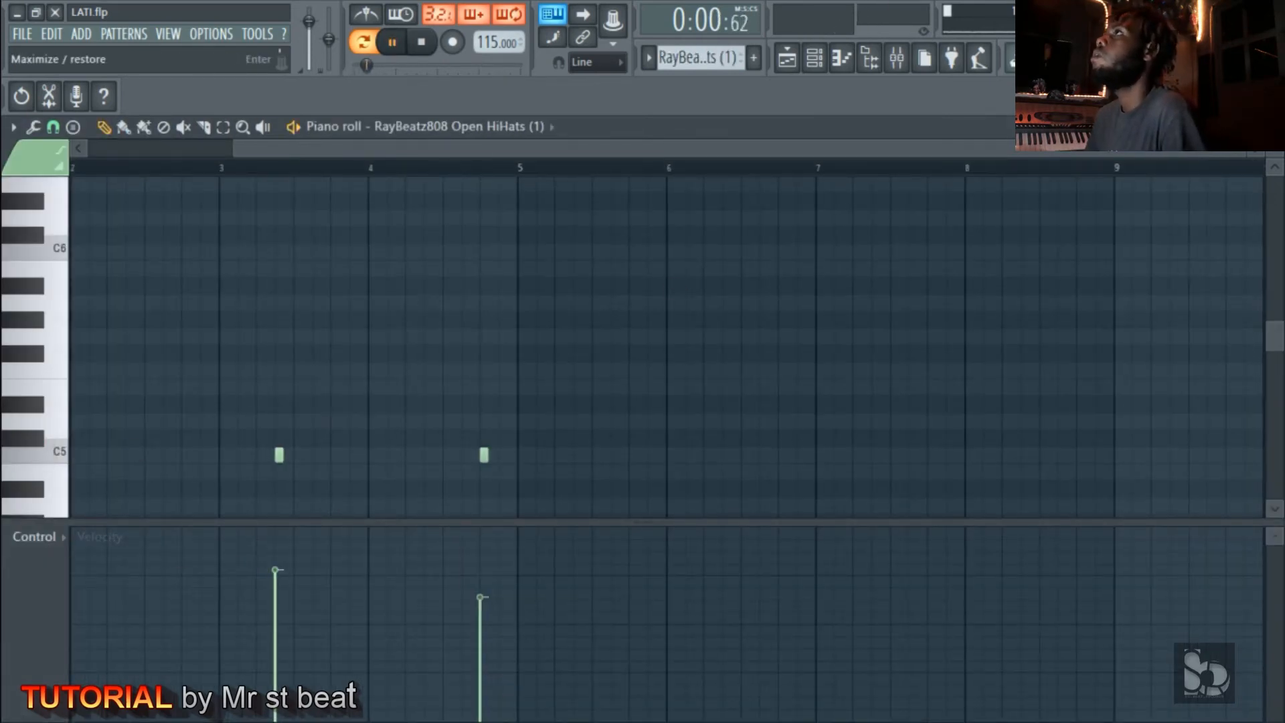
- Show the pan values of the RayBeatz808 Open HiHats (1) notes, review them and close the piano roll
click(28, 589)
click(102, 607)
drag(403, 151, 4, 201)
key(space)
click(169, 578)
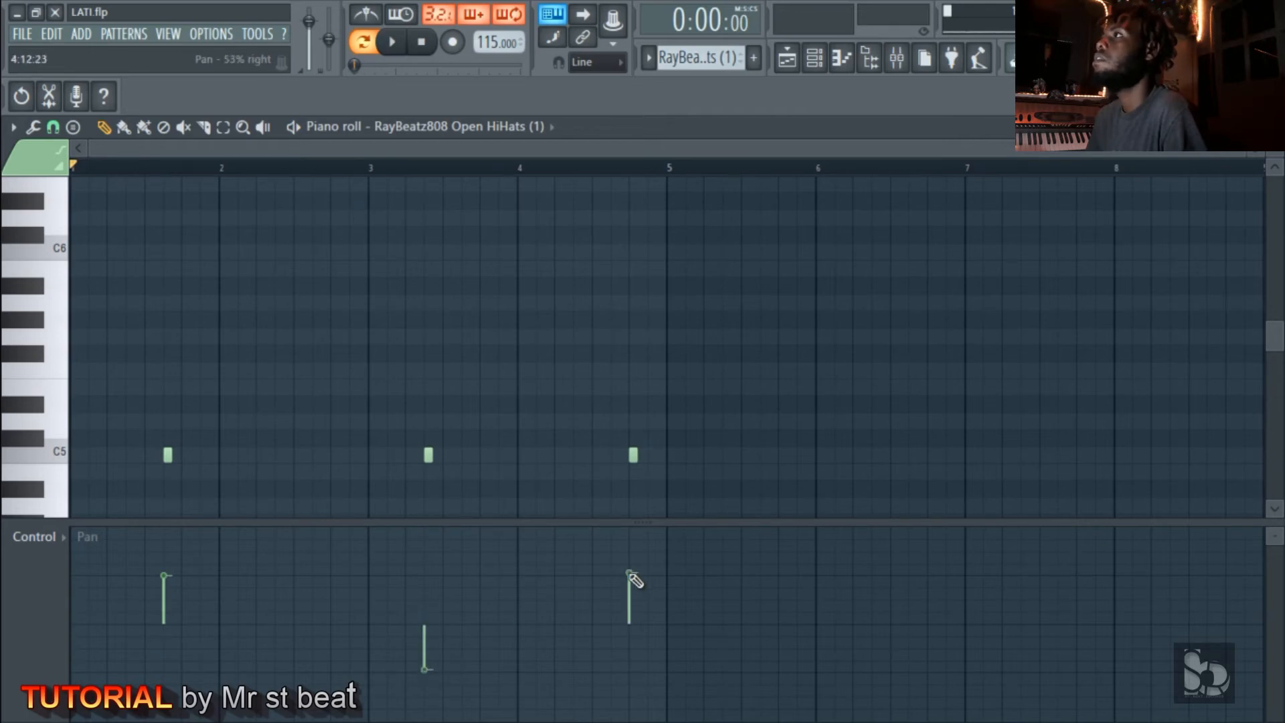
click(1273, 127)
- Open the LEX TRAP Crash(2) clip on Track 14, review its reversed sample settings and stop playback
click(656, 121)
key(space)
scroll(238, 644, up, 1)
key(space)
double_click(212, 657)
key(space)
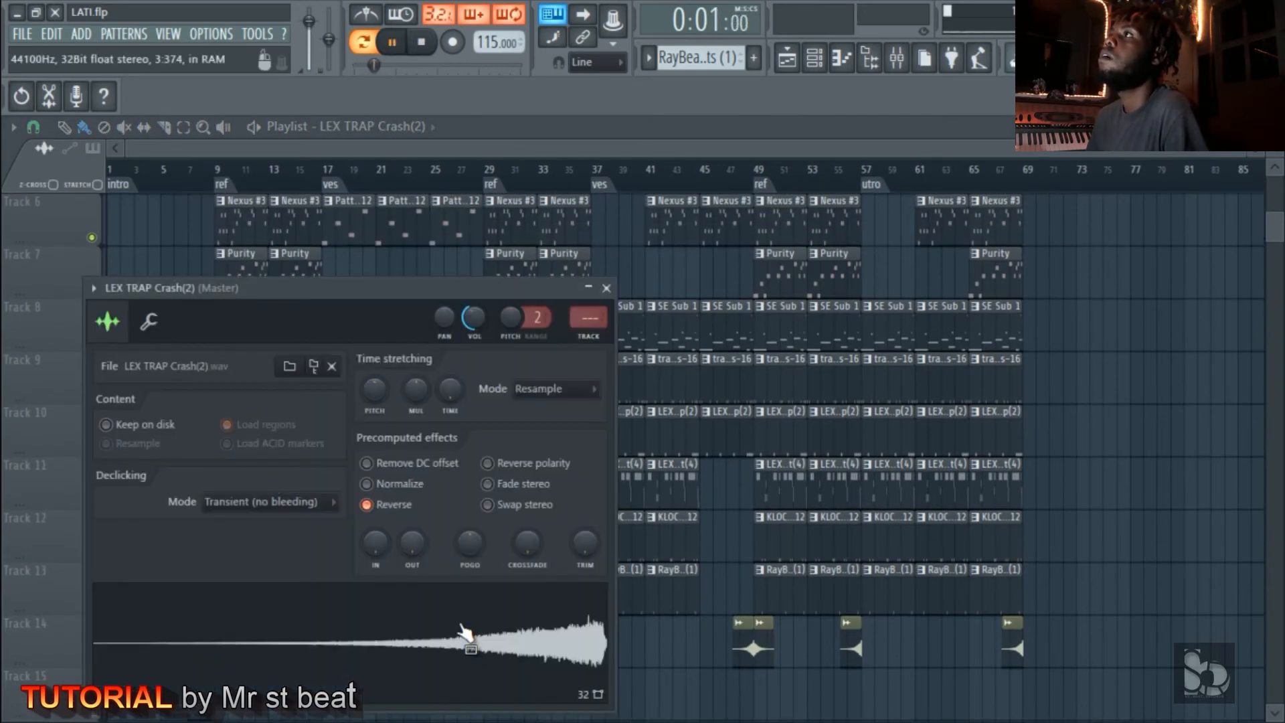
click(421, 42)
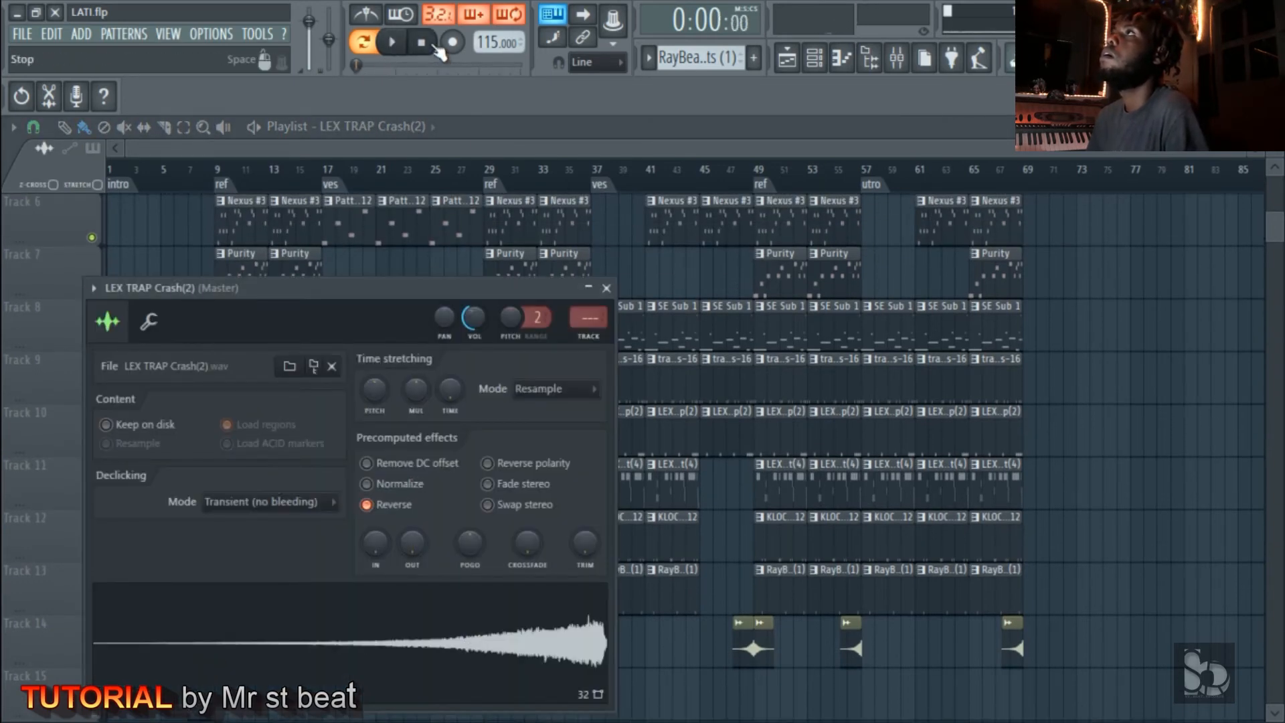
- Review the arrangement from its first tracks, open the mixer, and play the whole song from the intro
click(689, 137)
scroll(344, 473, up, 5)
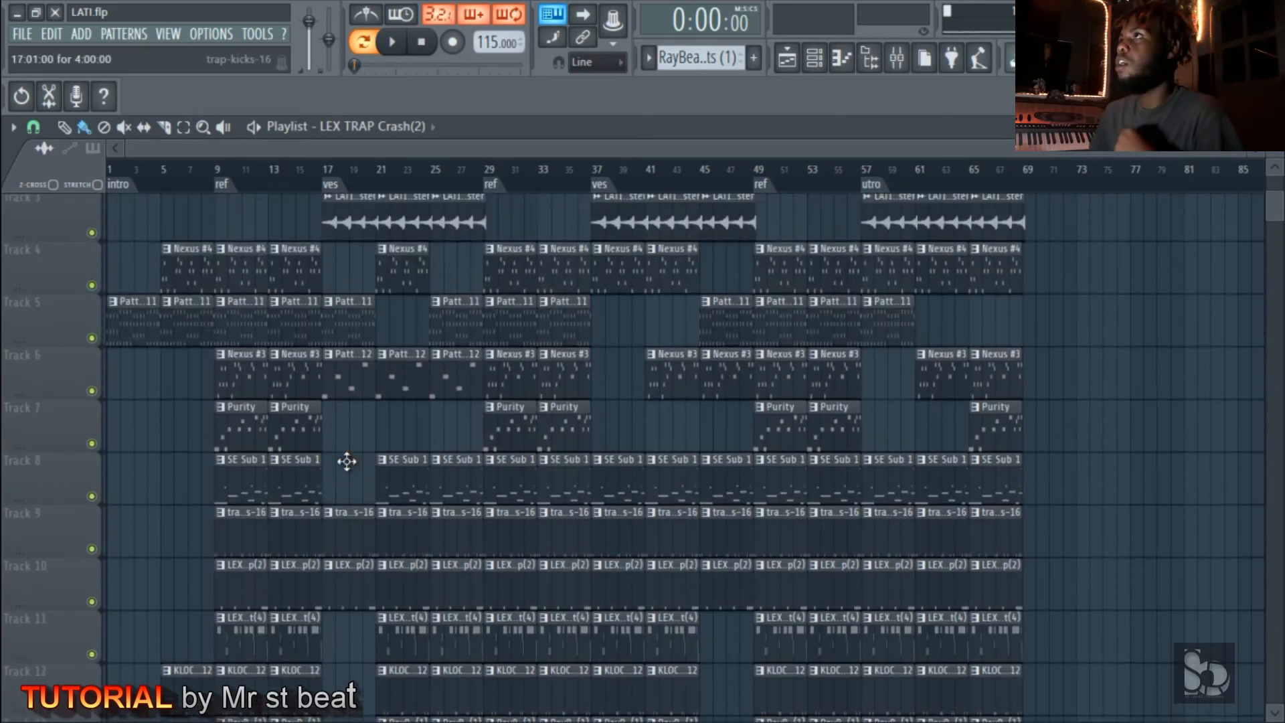
scroll(342, 493, up, 1)
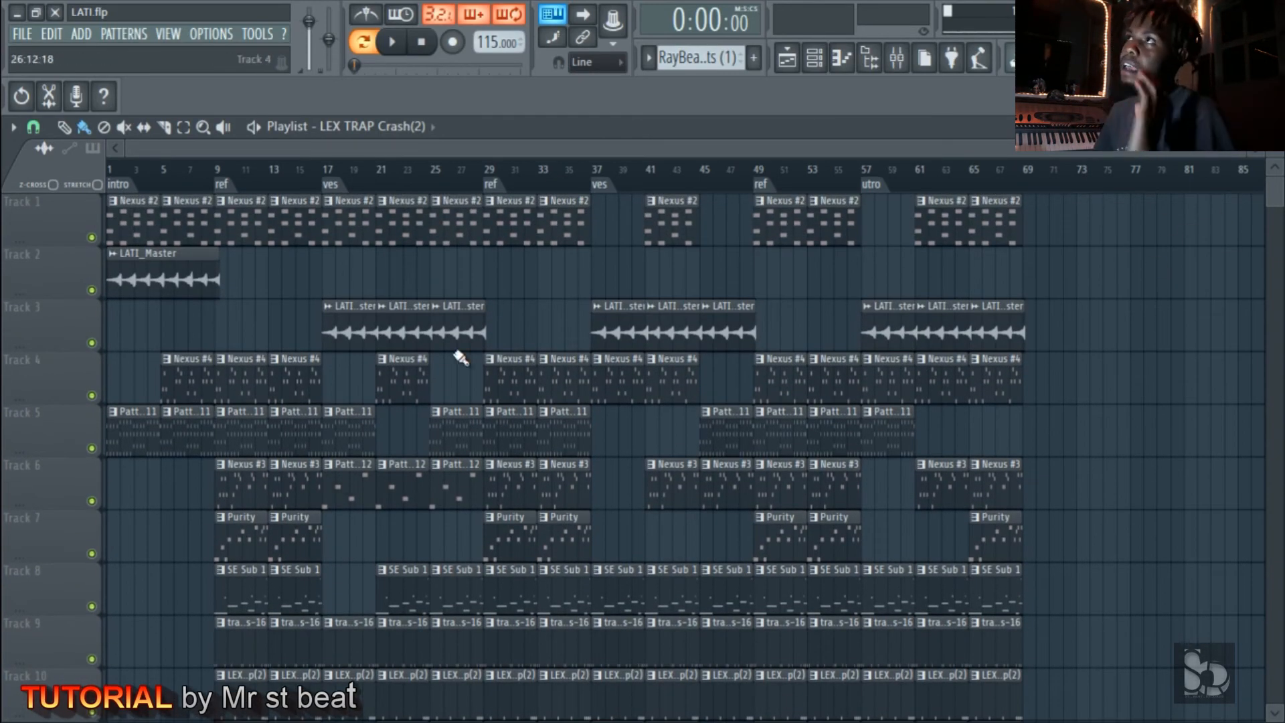
click(897, 58)
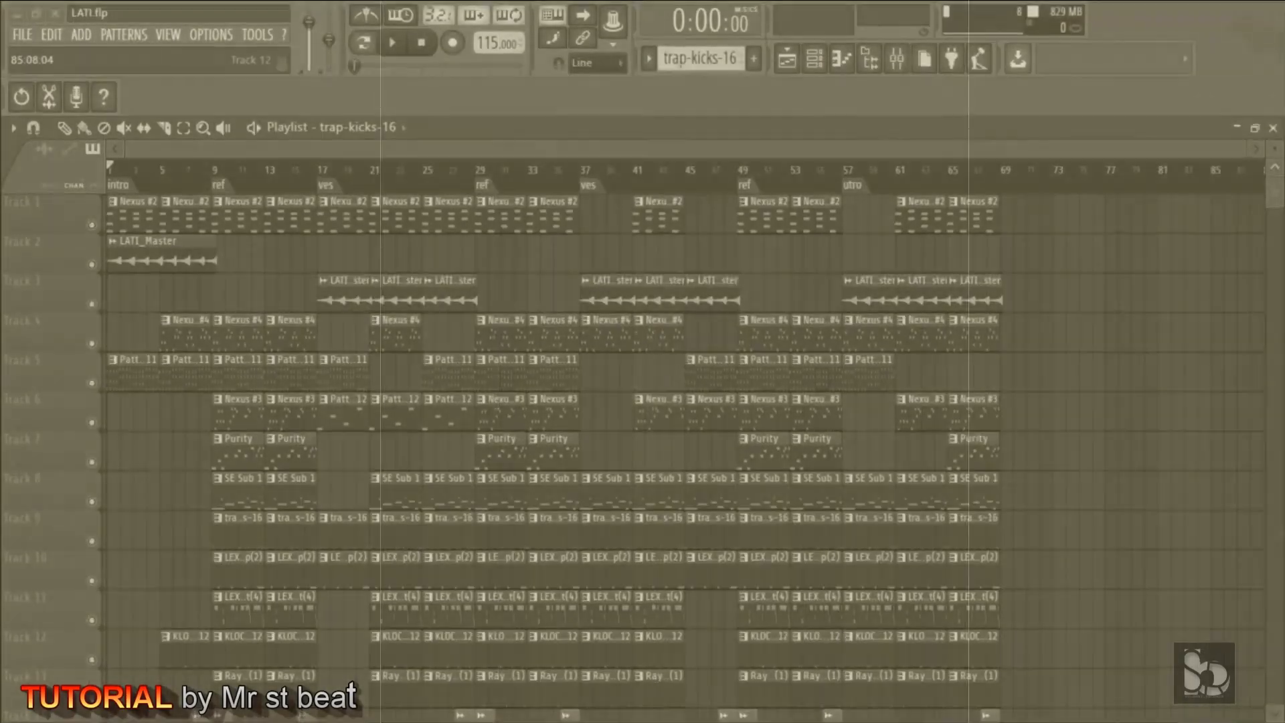
key(space)
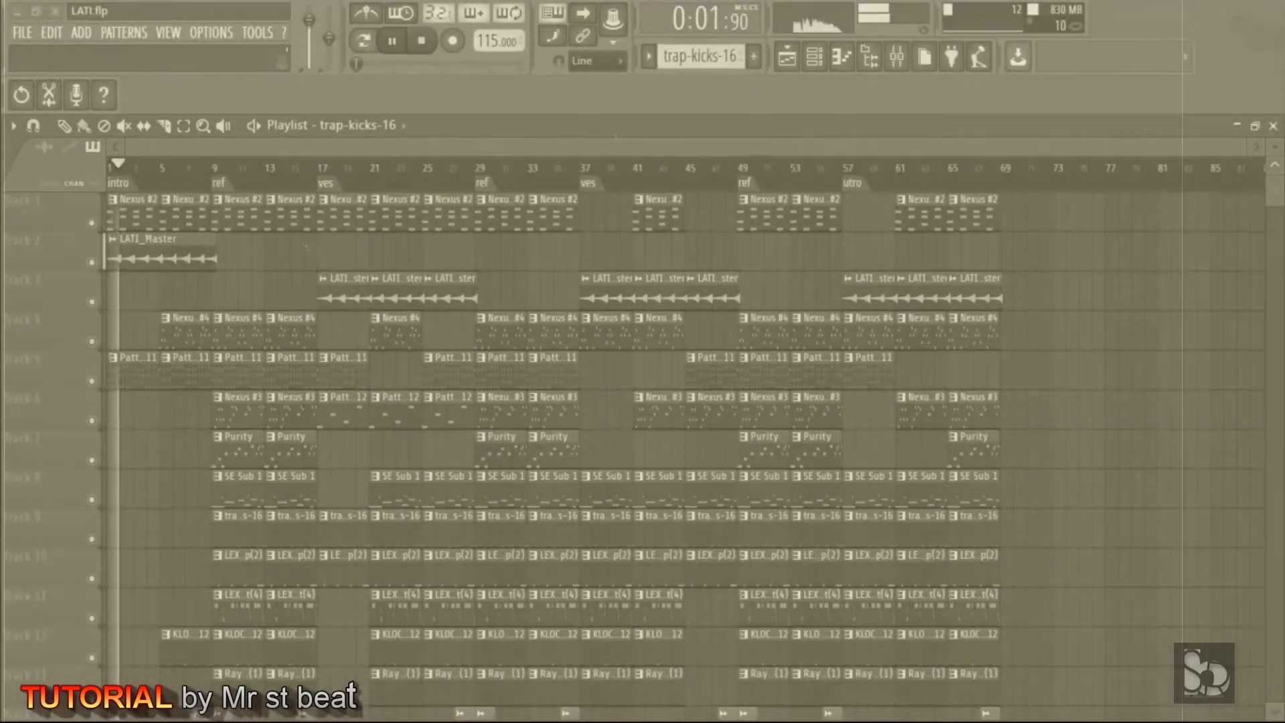